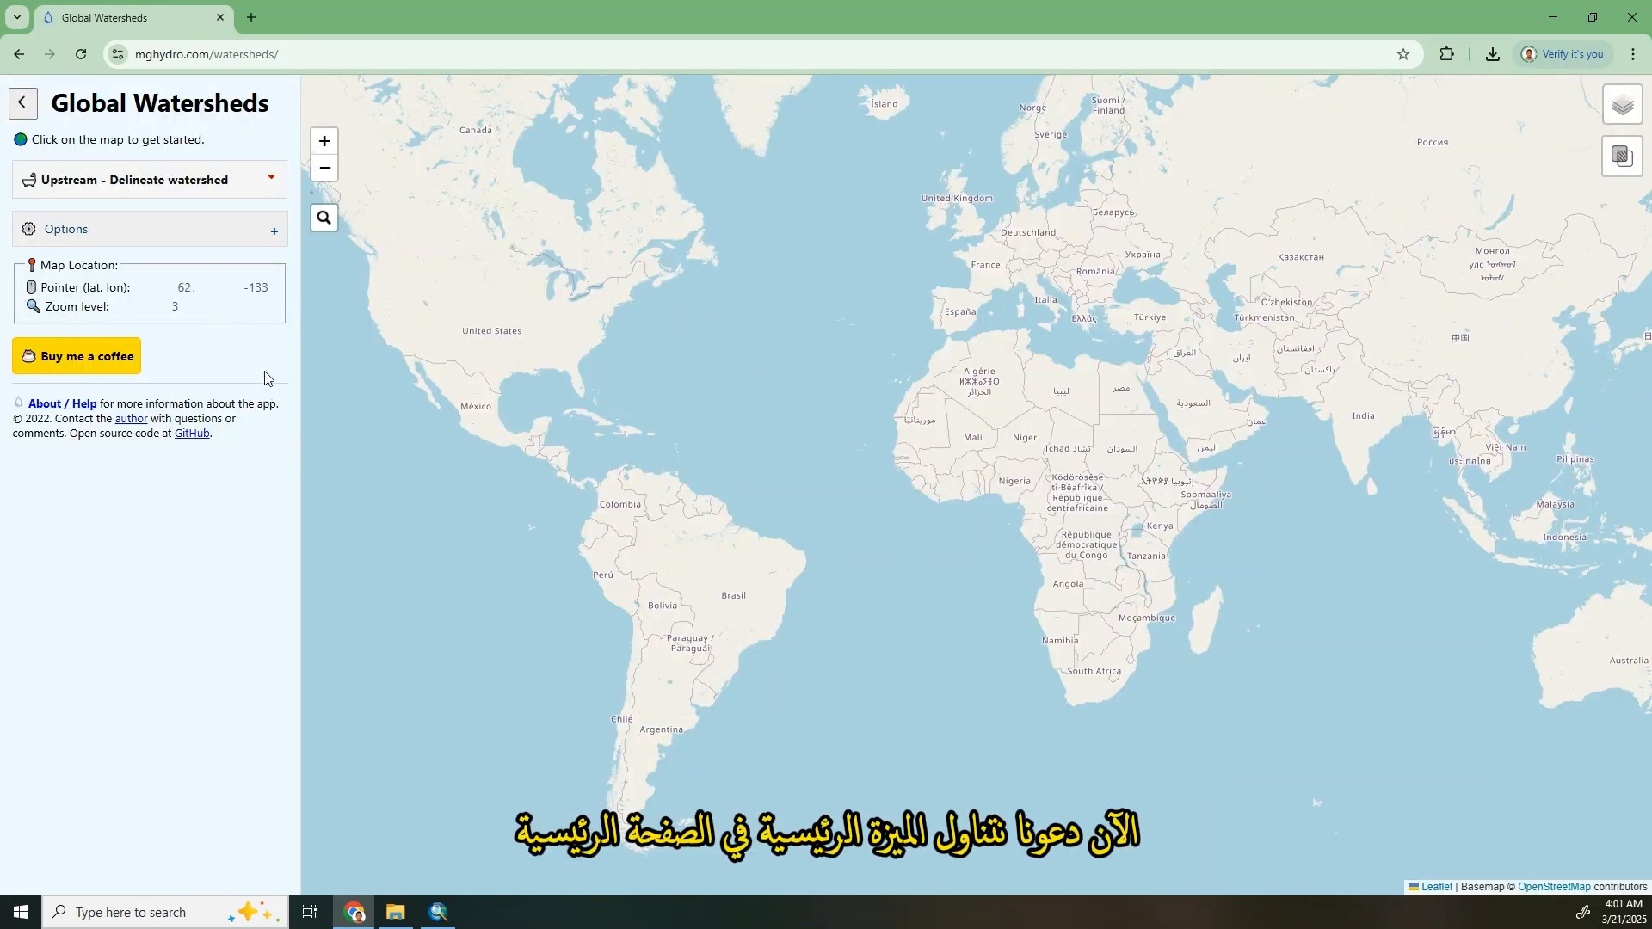
Examine the delineation modes and the options for downloads, location, precision, displayed features, data source and feature styling
click(245, 185)
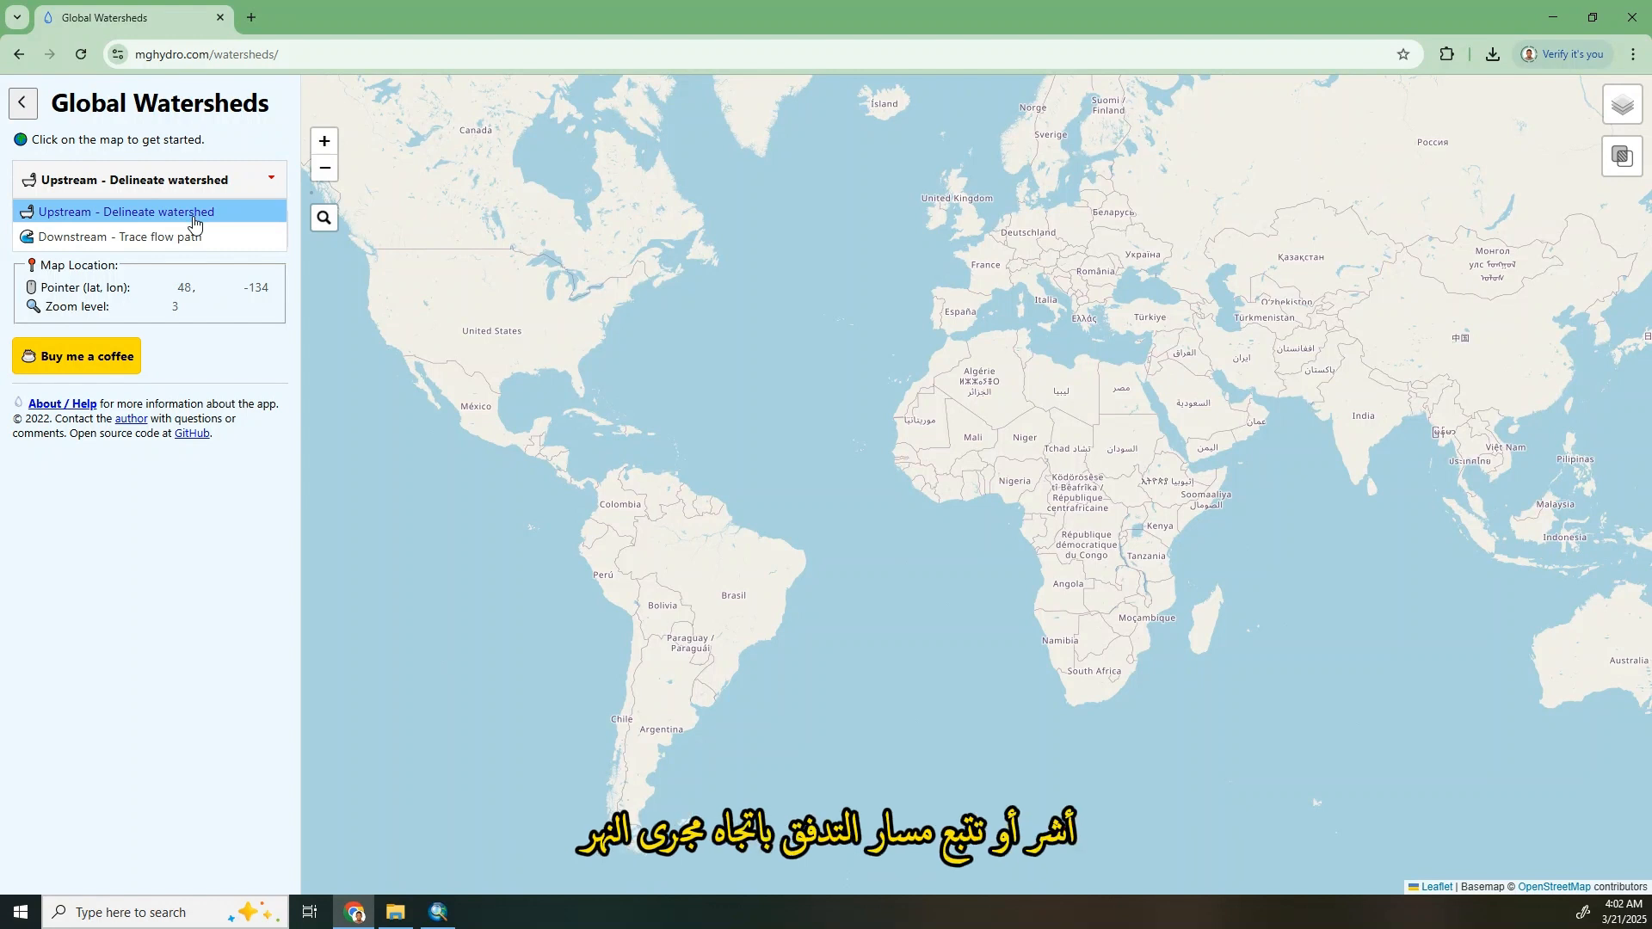
click(240, 185)
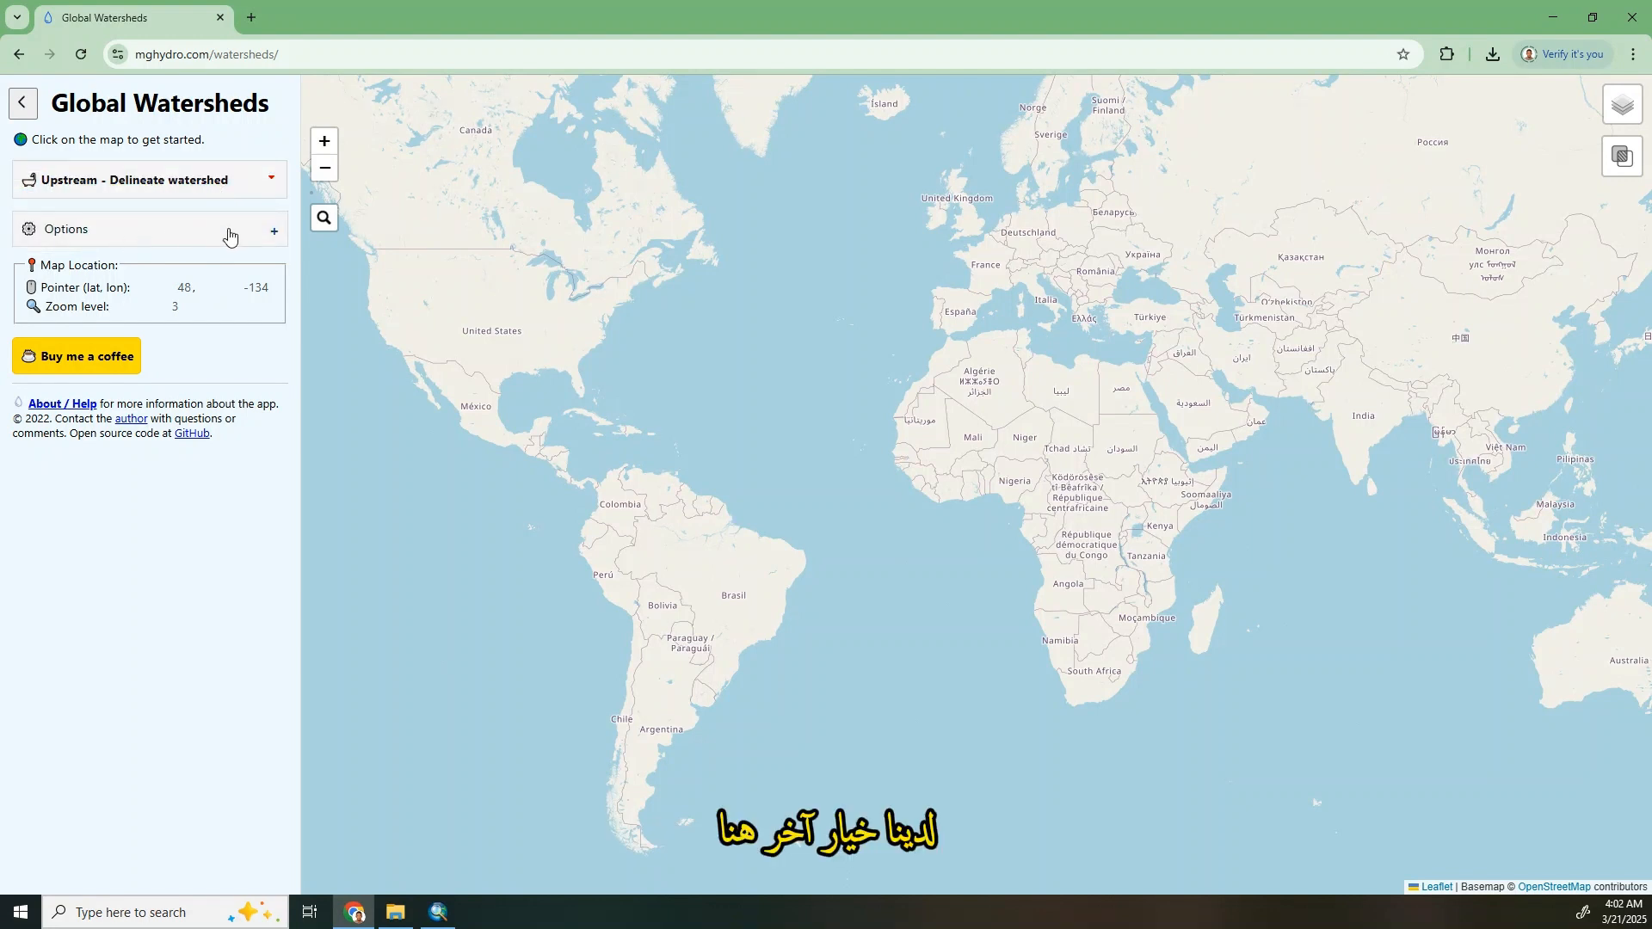
click(228, 235)
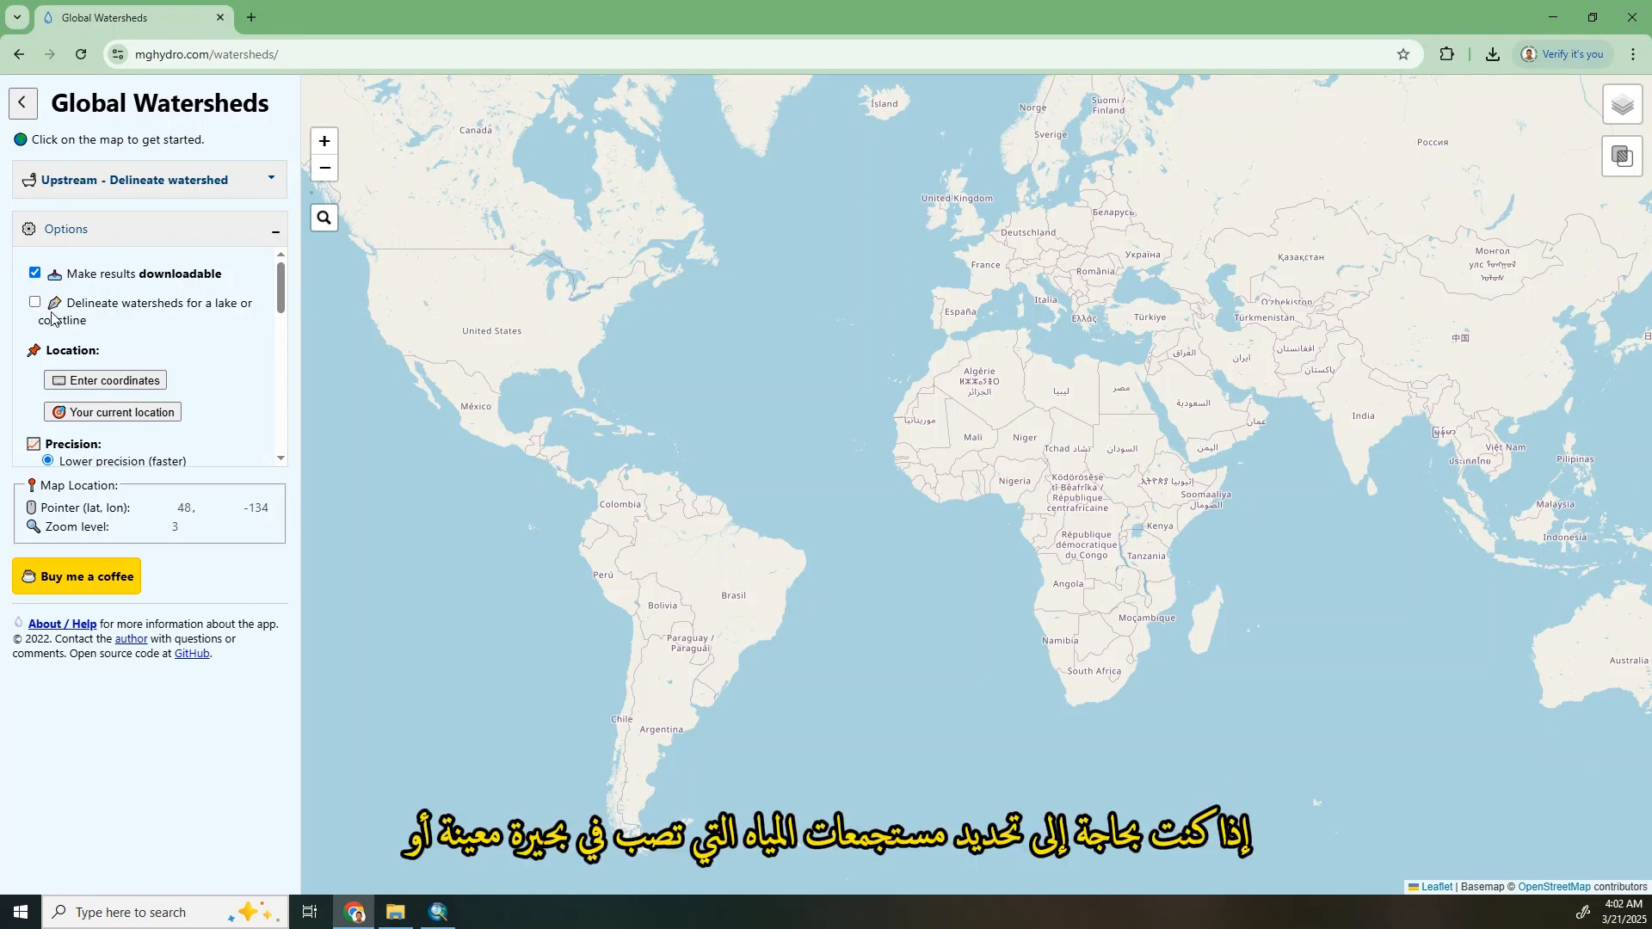
mouse_move(124, 301)
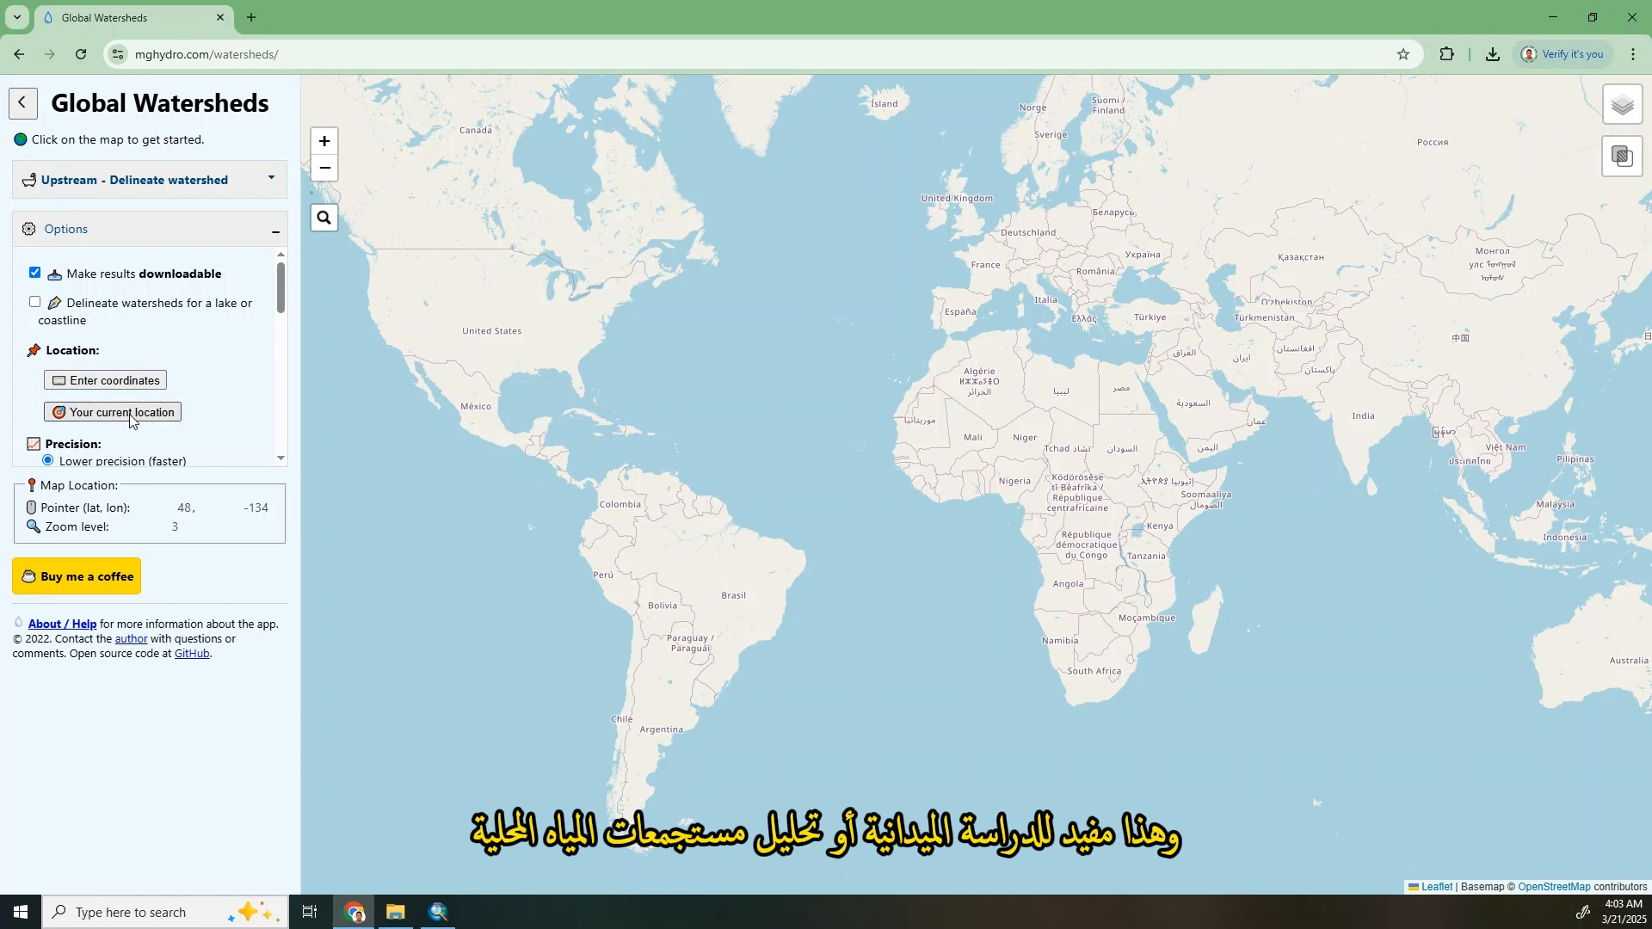
scroll(77, 361, down, 1)
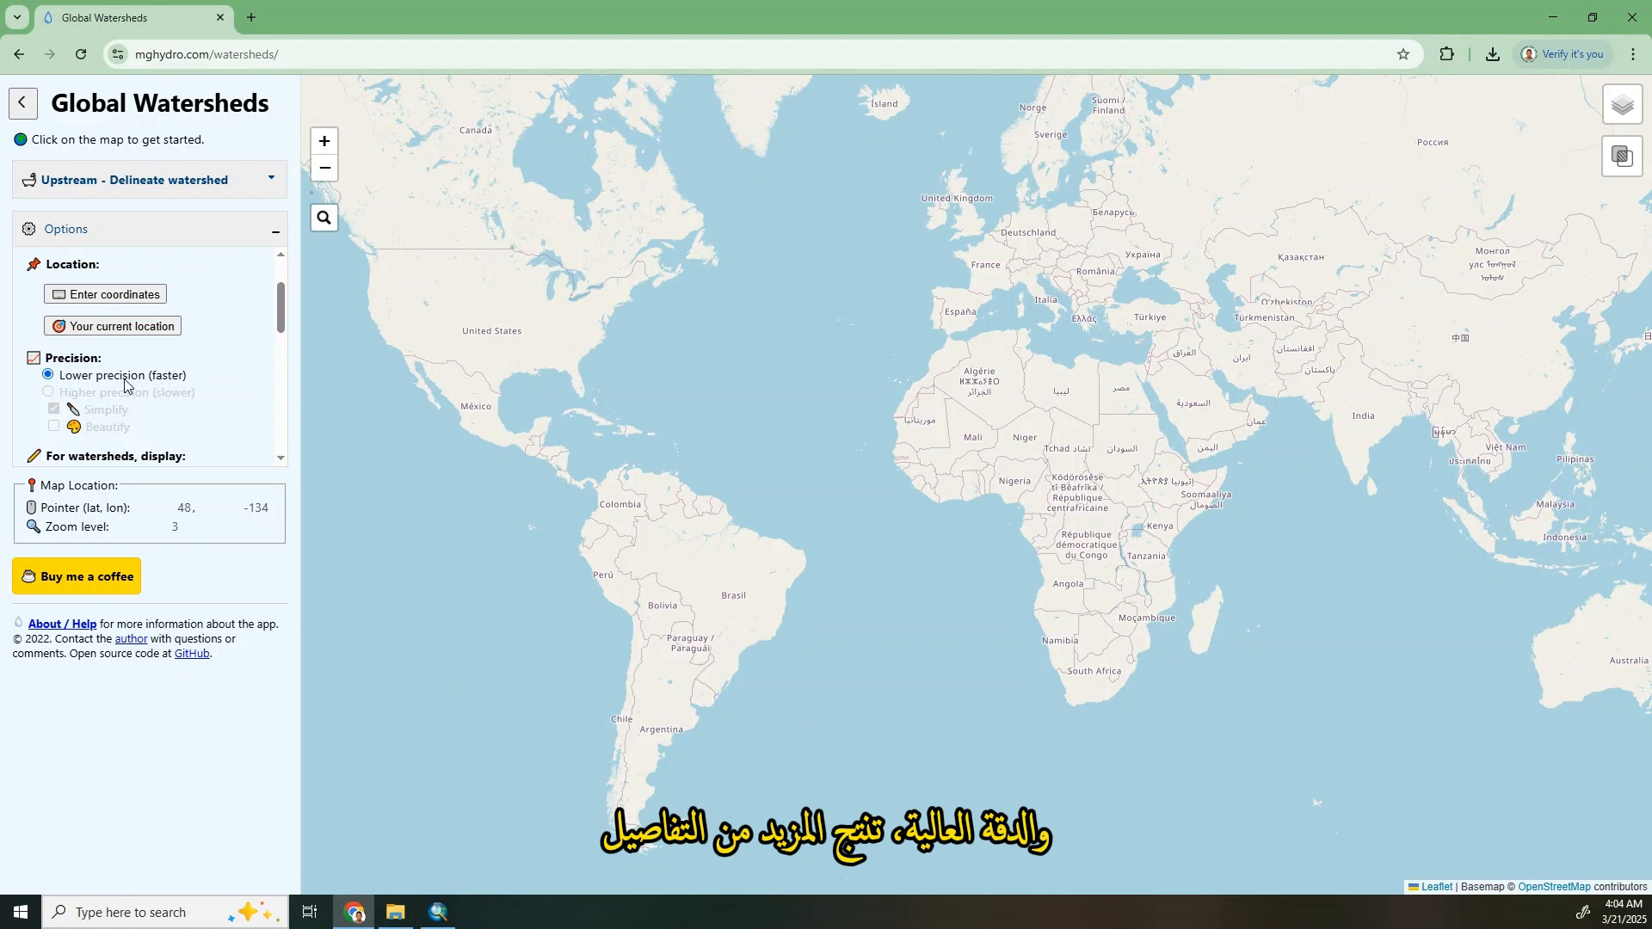
mouse_move(127, 398)
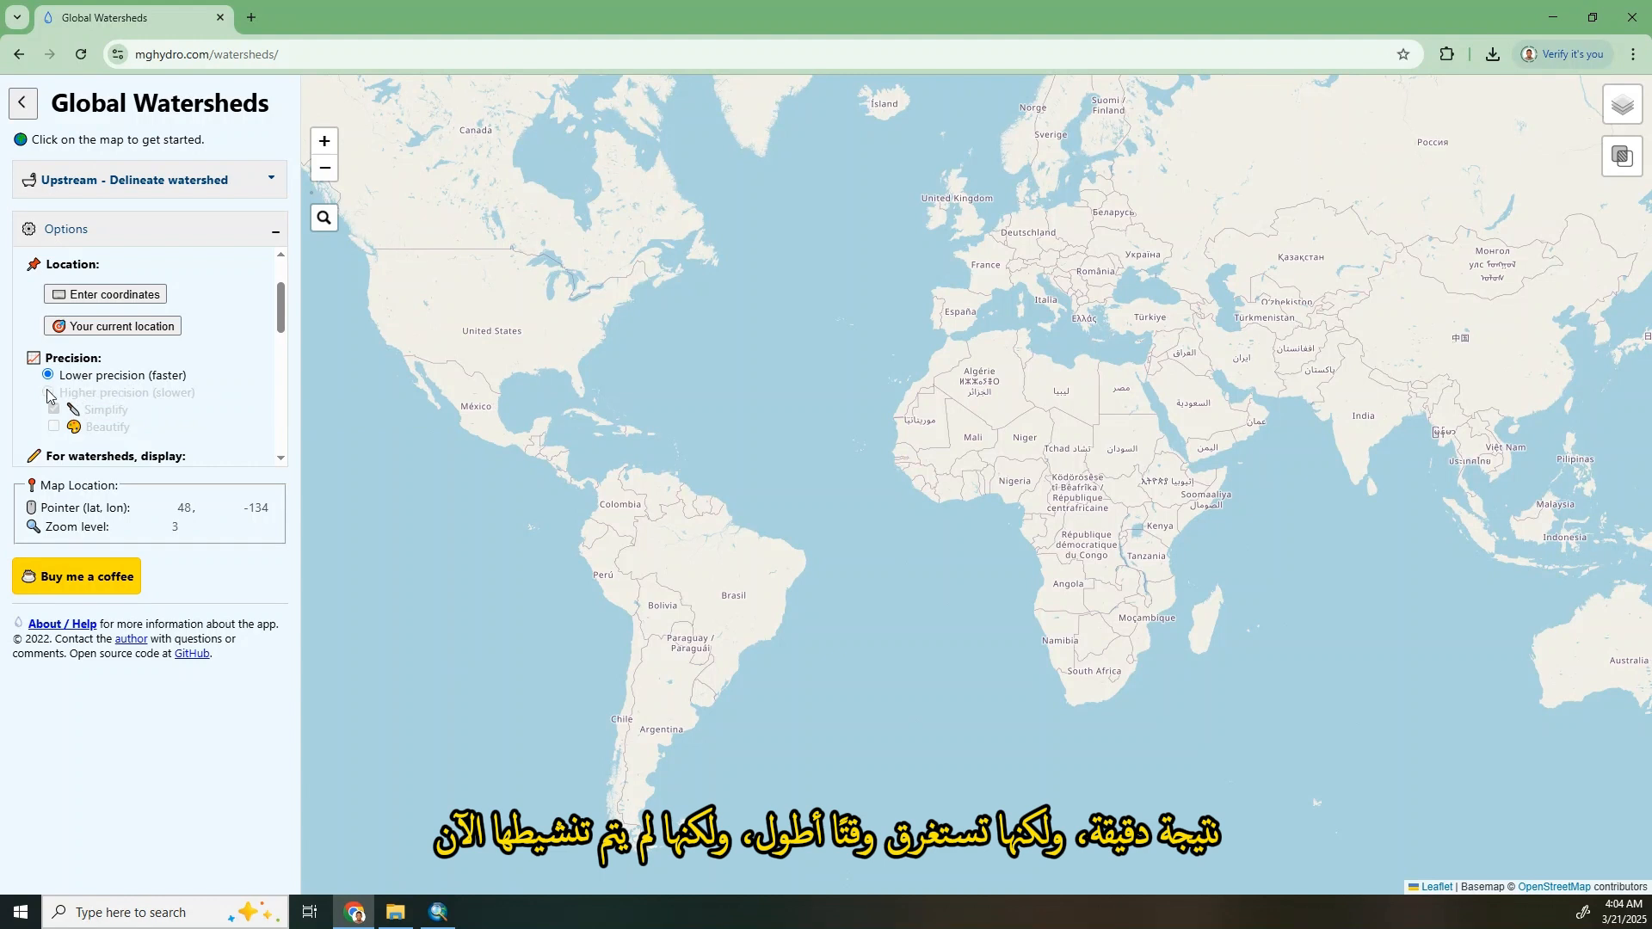
scroll(79, 400, down, 1)
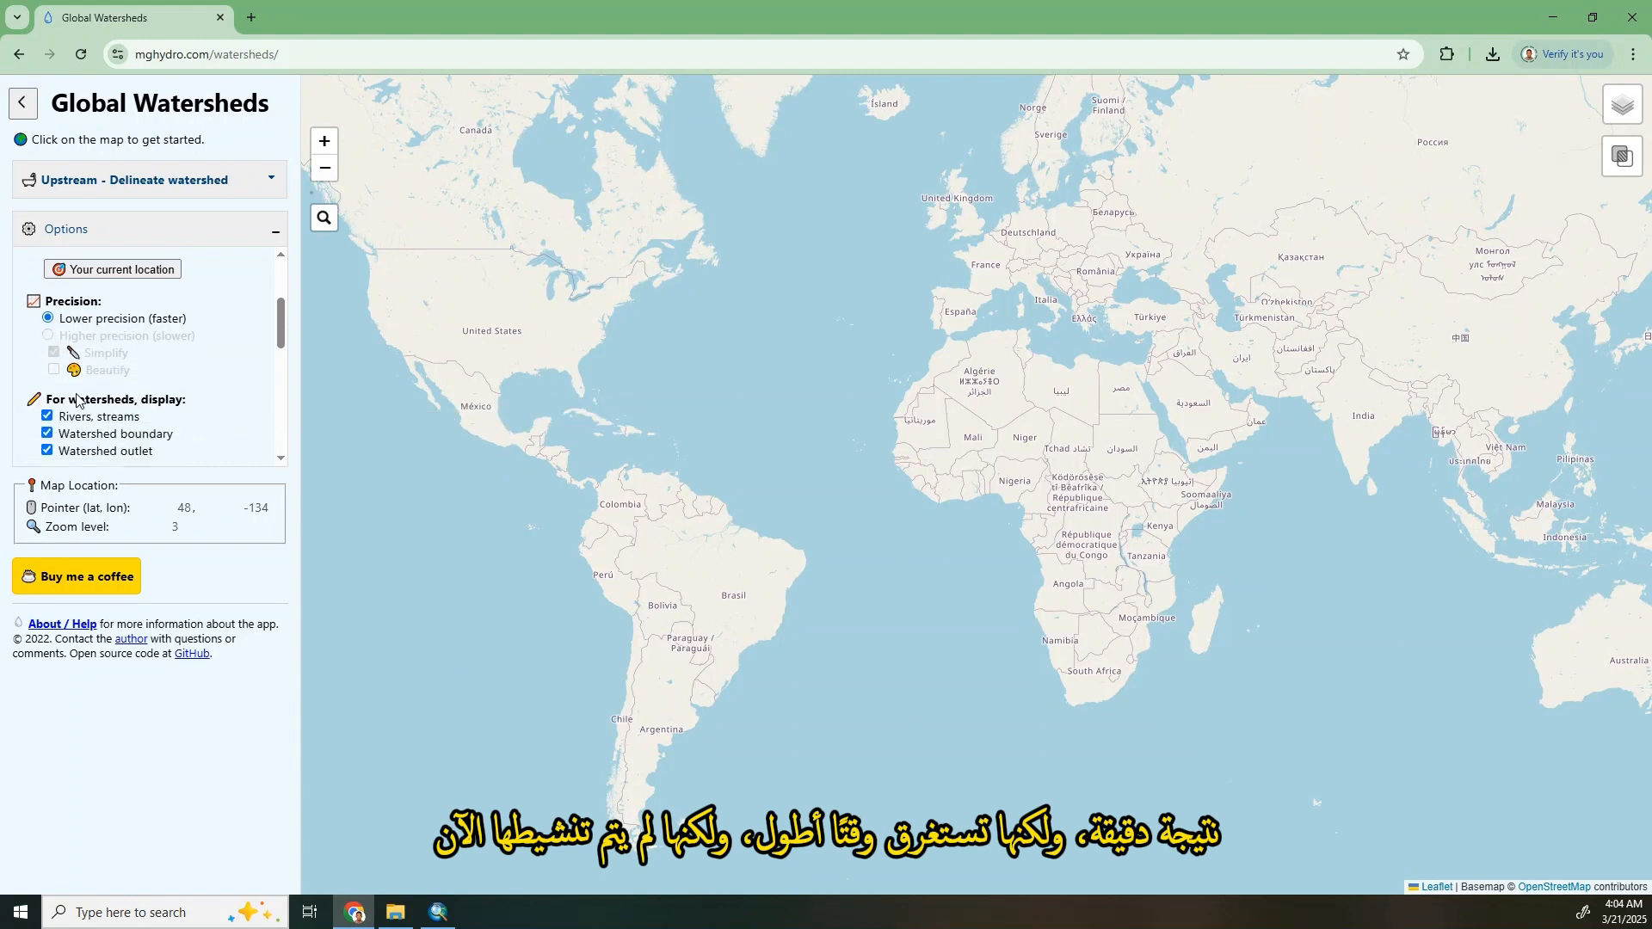
scroll(77, 400, down, 1)
mouse_move(52, 373)
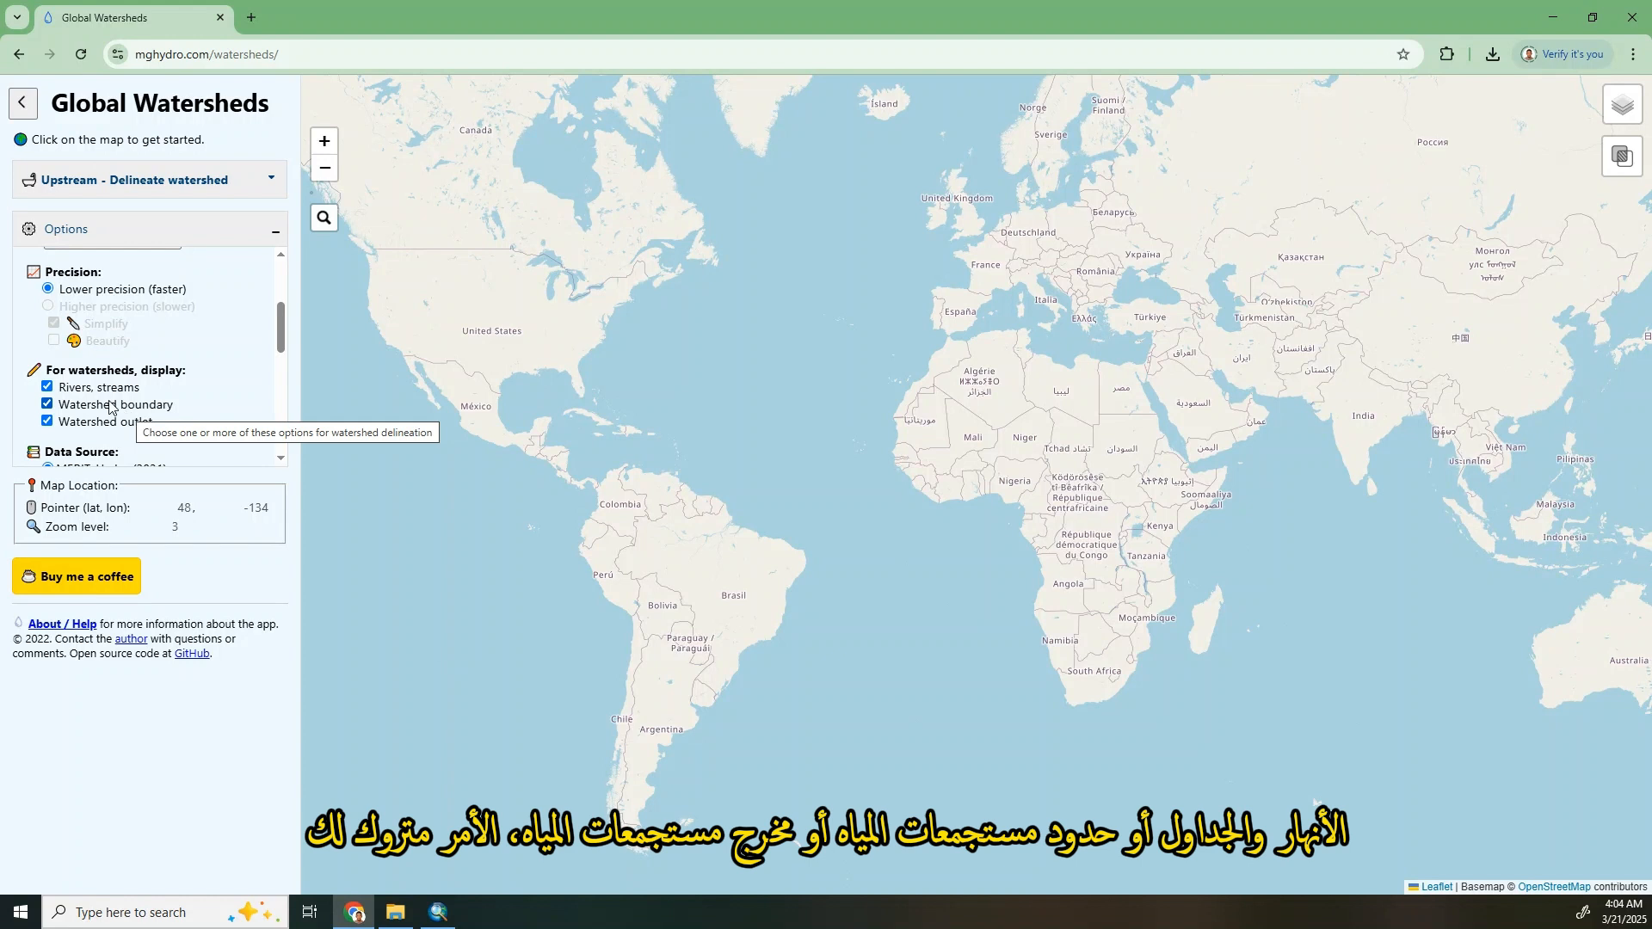
scroll(109, 408, down, 1)
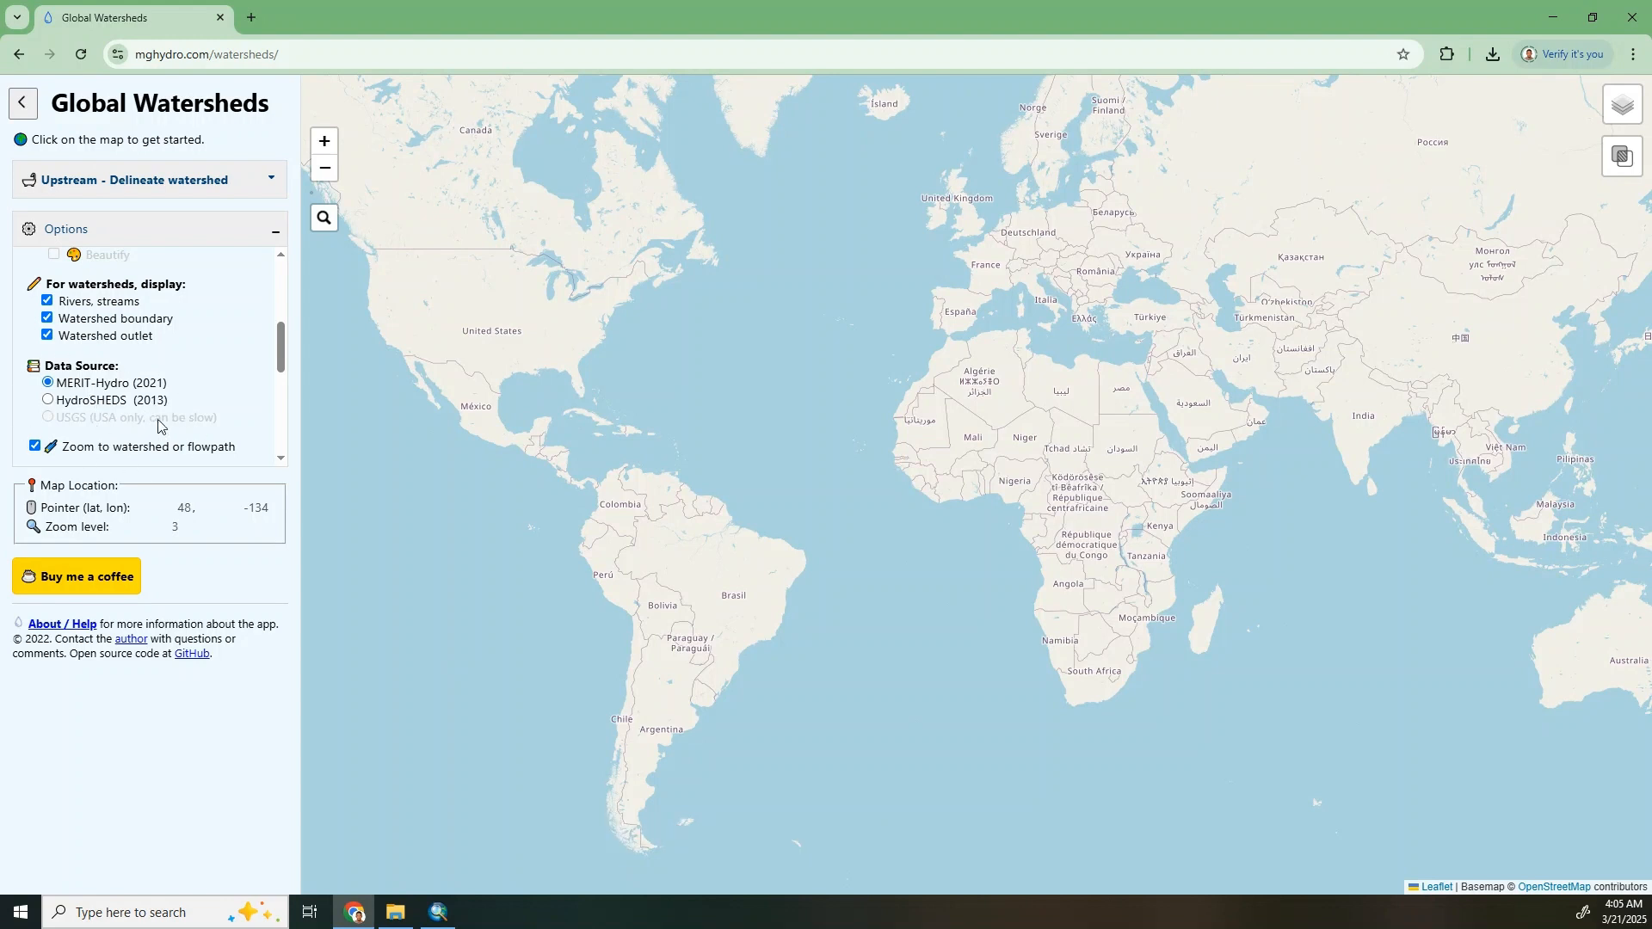
scroll(148, 334, down, 2)
scroll(148, 334, up, 2)
scroll(148, 334, down, 2)
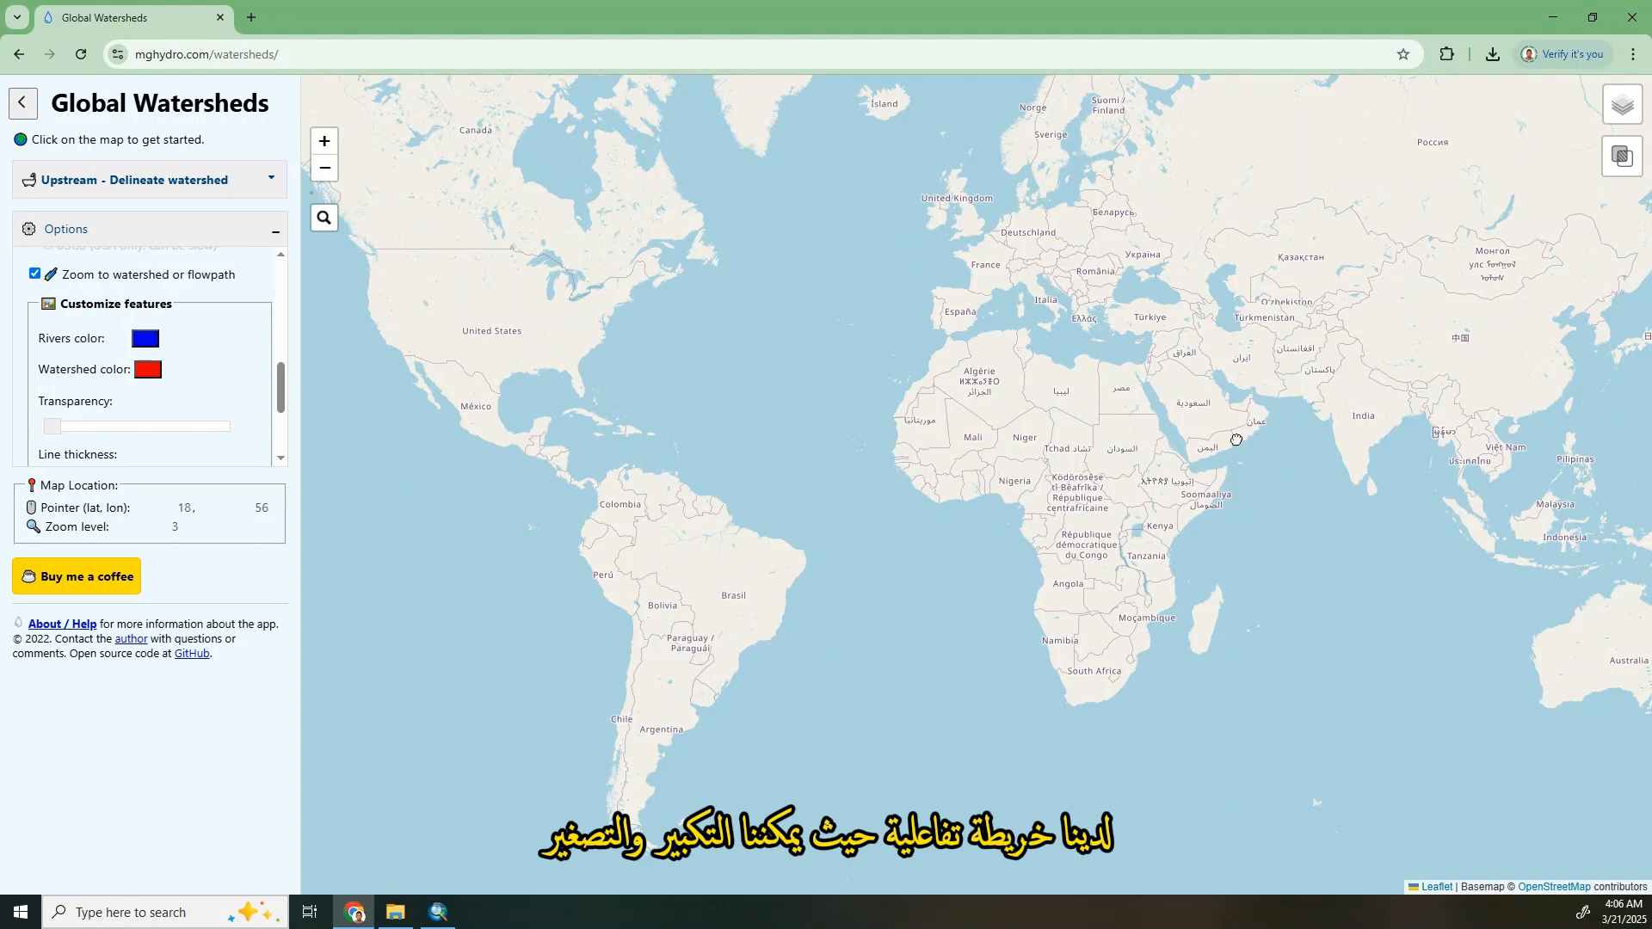
Trace the downstream flow path from a point at Lake Victoria's southwestern shore, about latitude -2.6, longitude 32.1
drag(1252, 434, 1024, 439)
scroll(938, 491, up, 1)
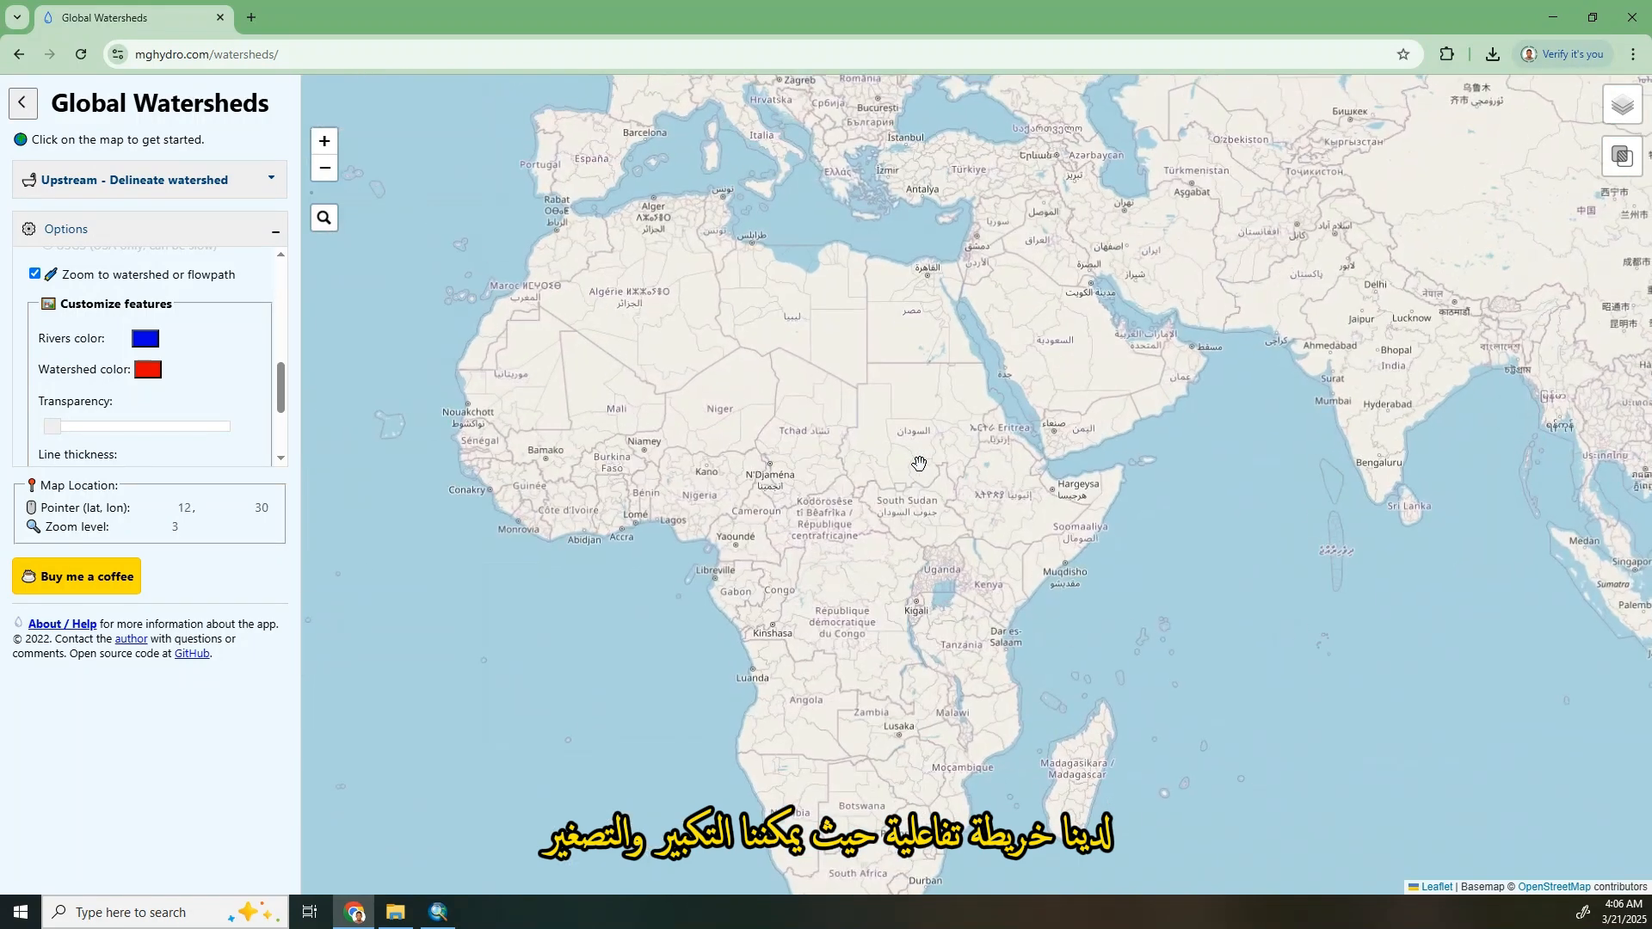
scroll(956, 506, up, 1)
scroll(956, 506, down, 1)
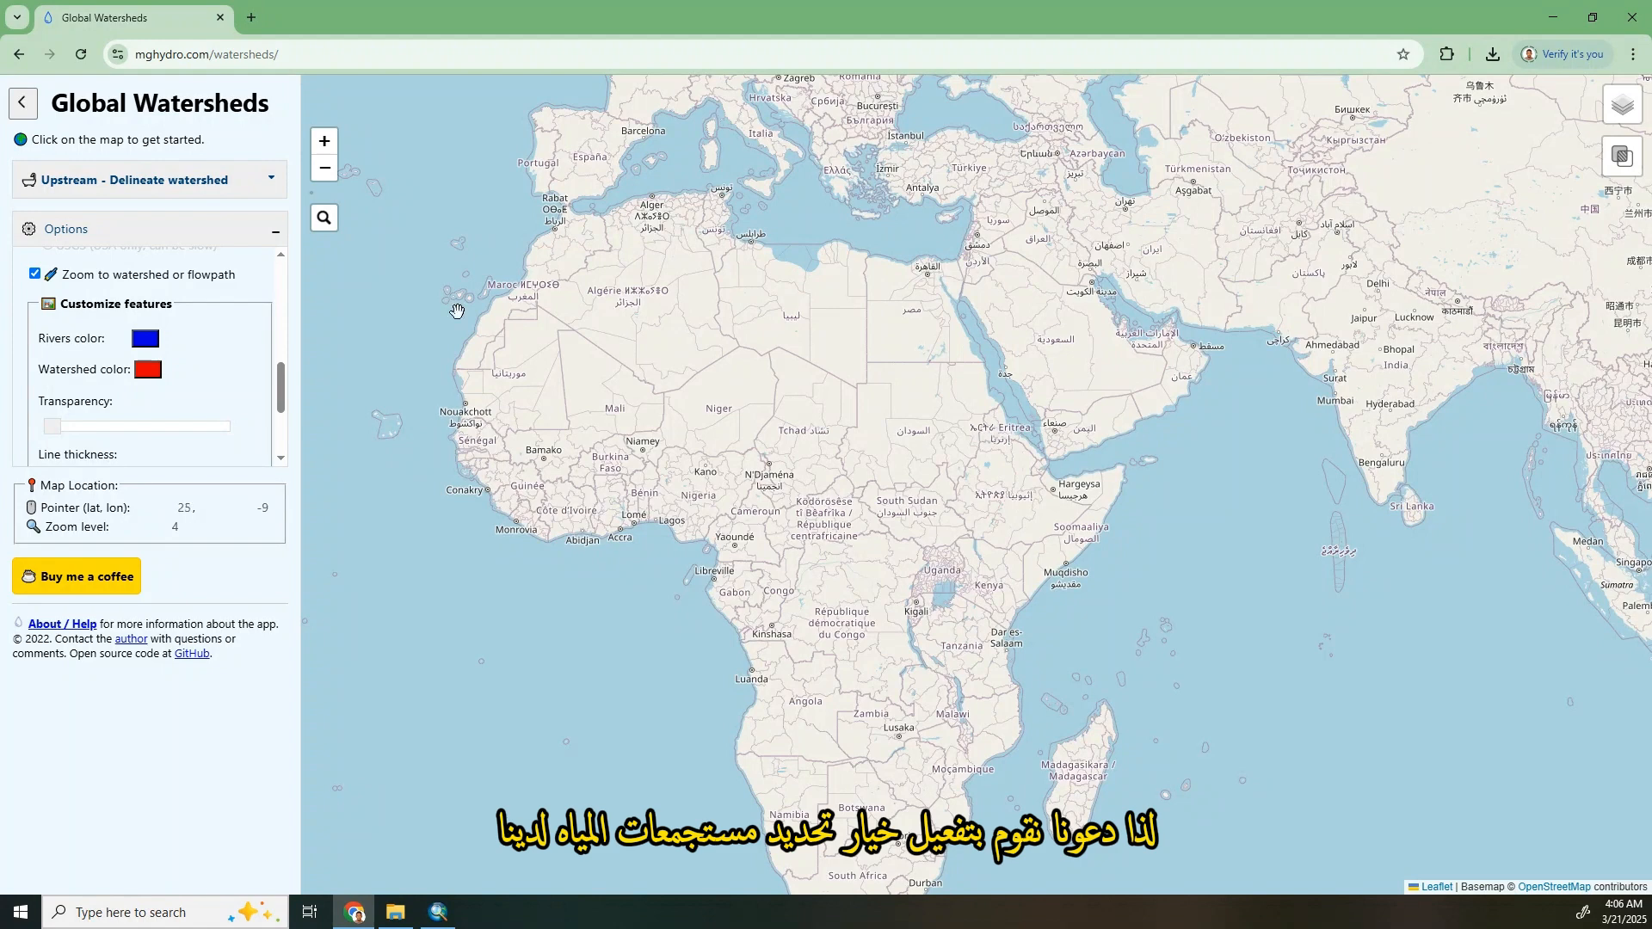
click(260, 181)
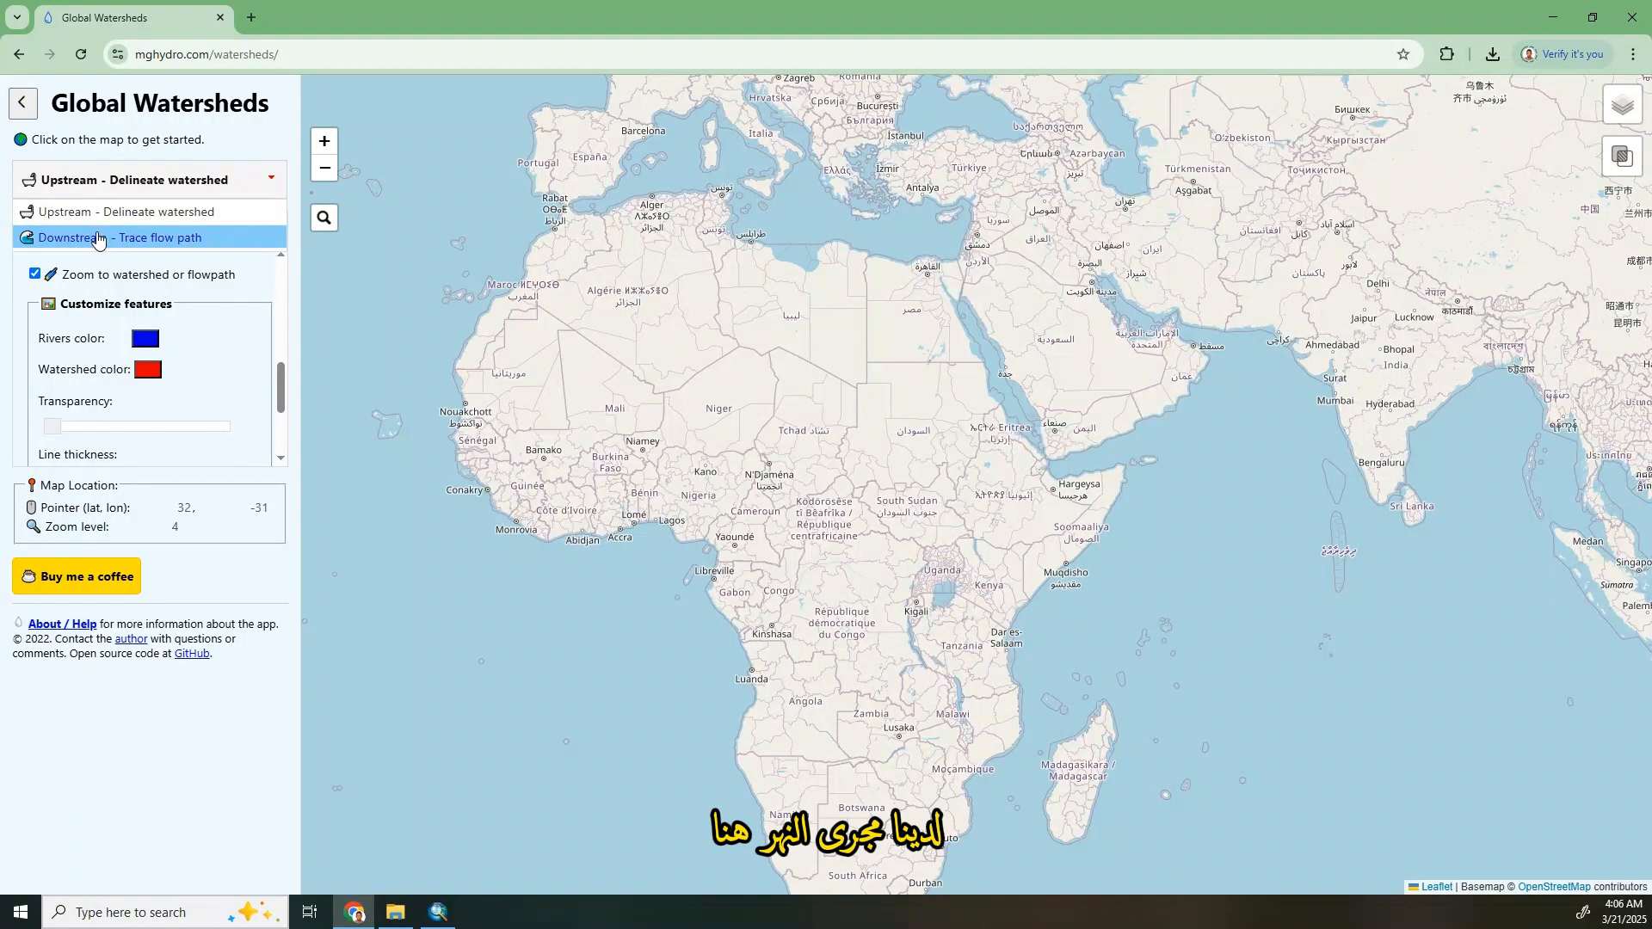
click(167, 242)
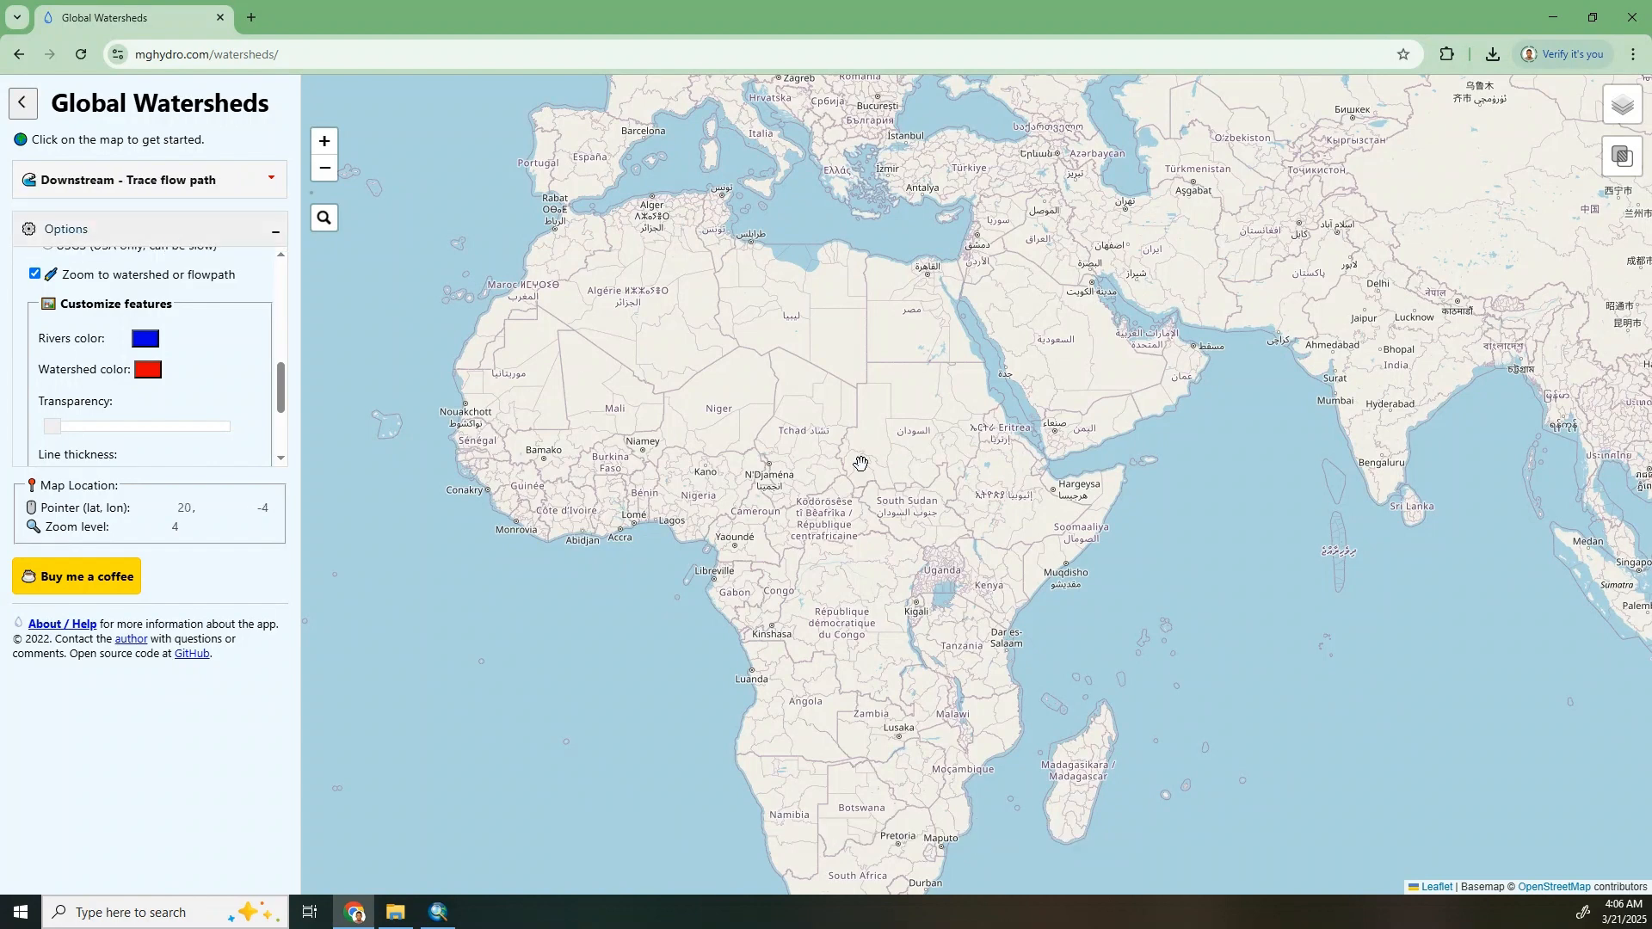
click(935, 608)
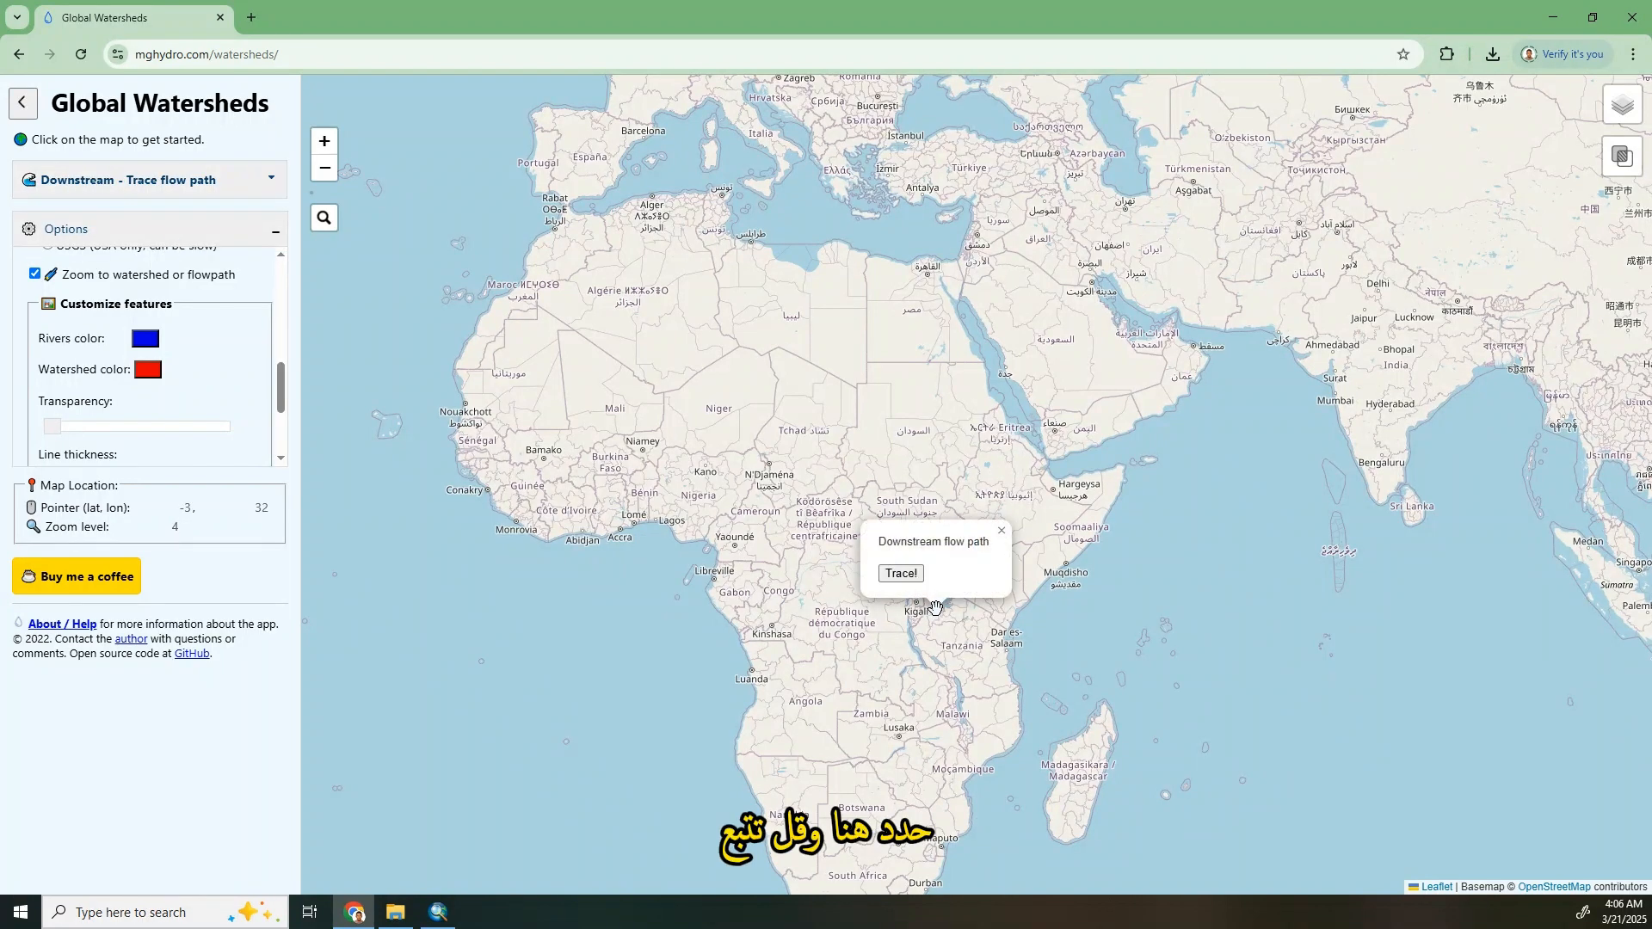
click(900, 575)
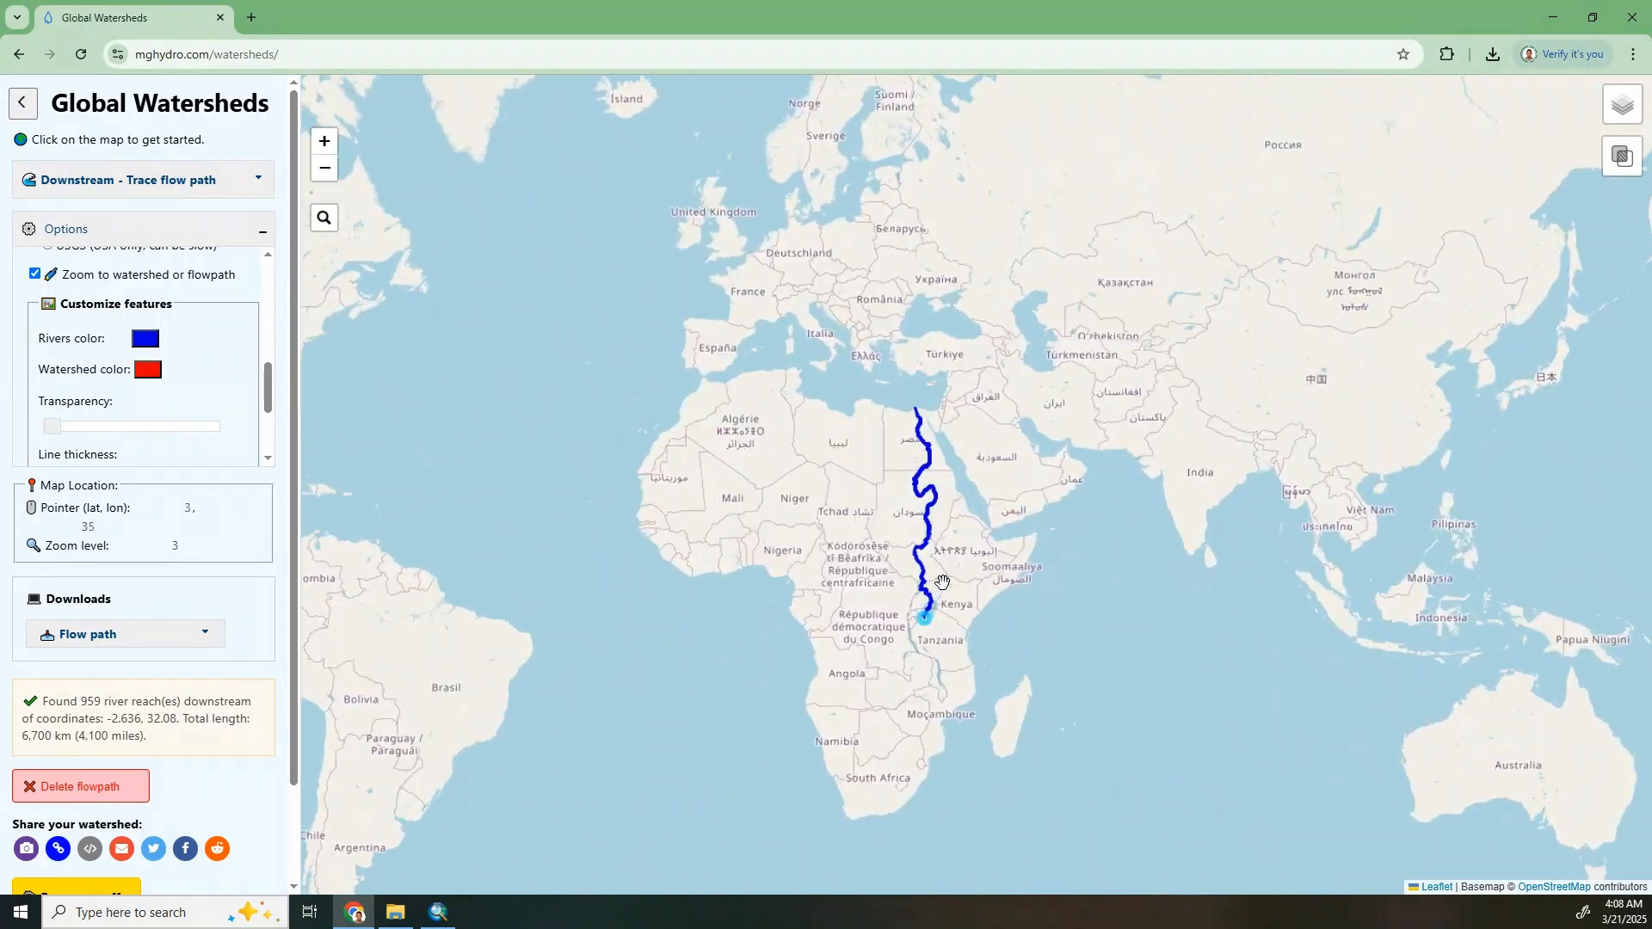
scroll(941, 585, up, 1)
scroll(912, 484, down, 1)
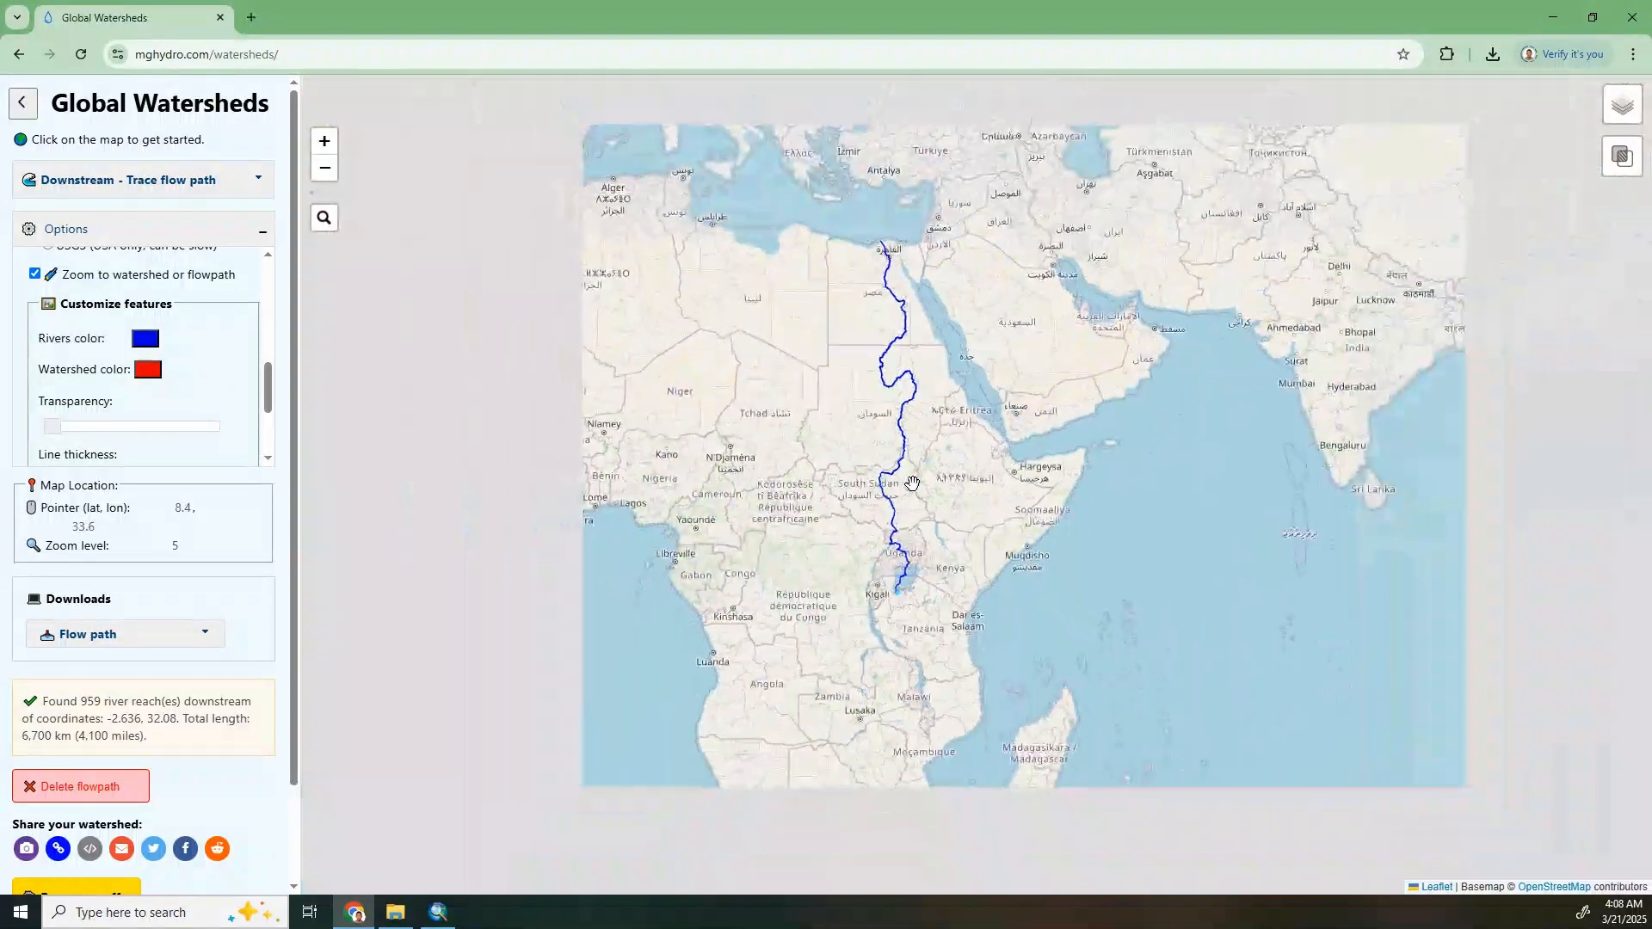
Delineate the upstream watershed from the Nile's outlet on Egypt's Mediterranean coast, at about latitude 31.4, longitude 30.5
click(230, 186)
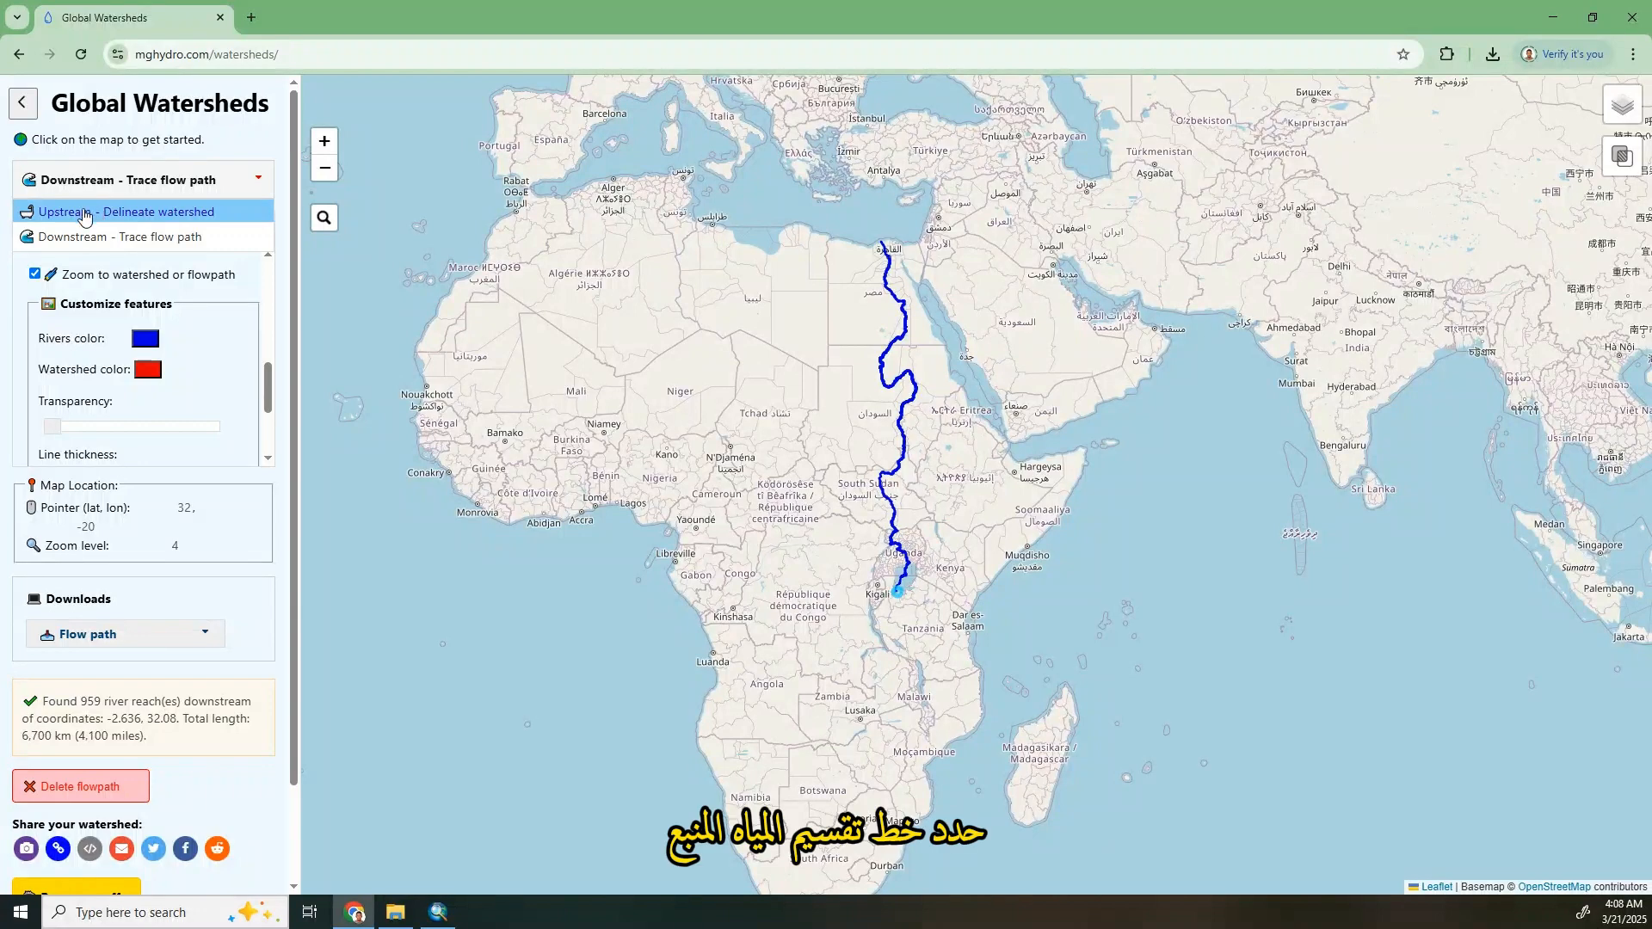
click(124, 221)
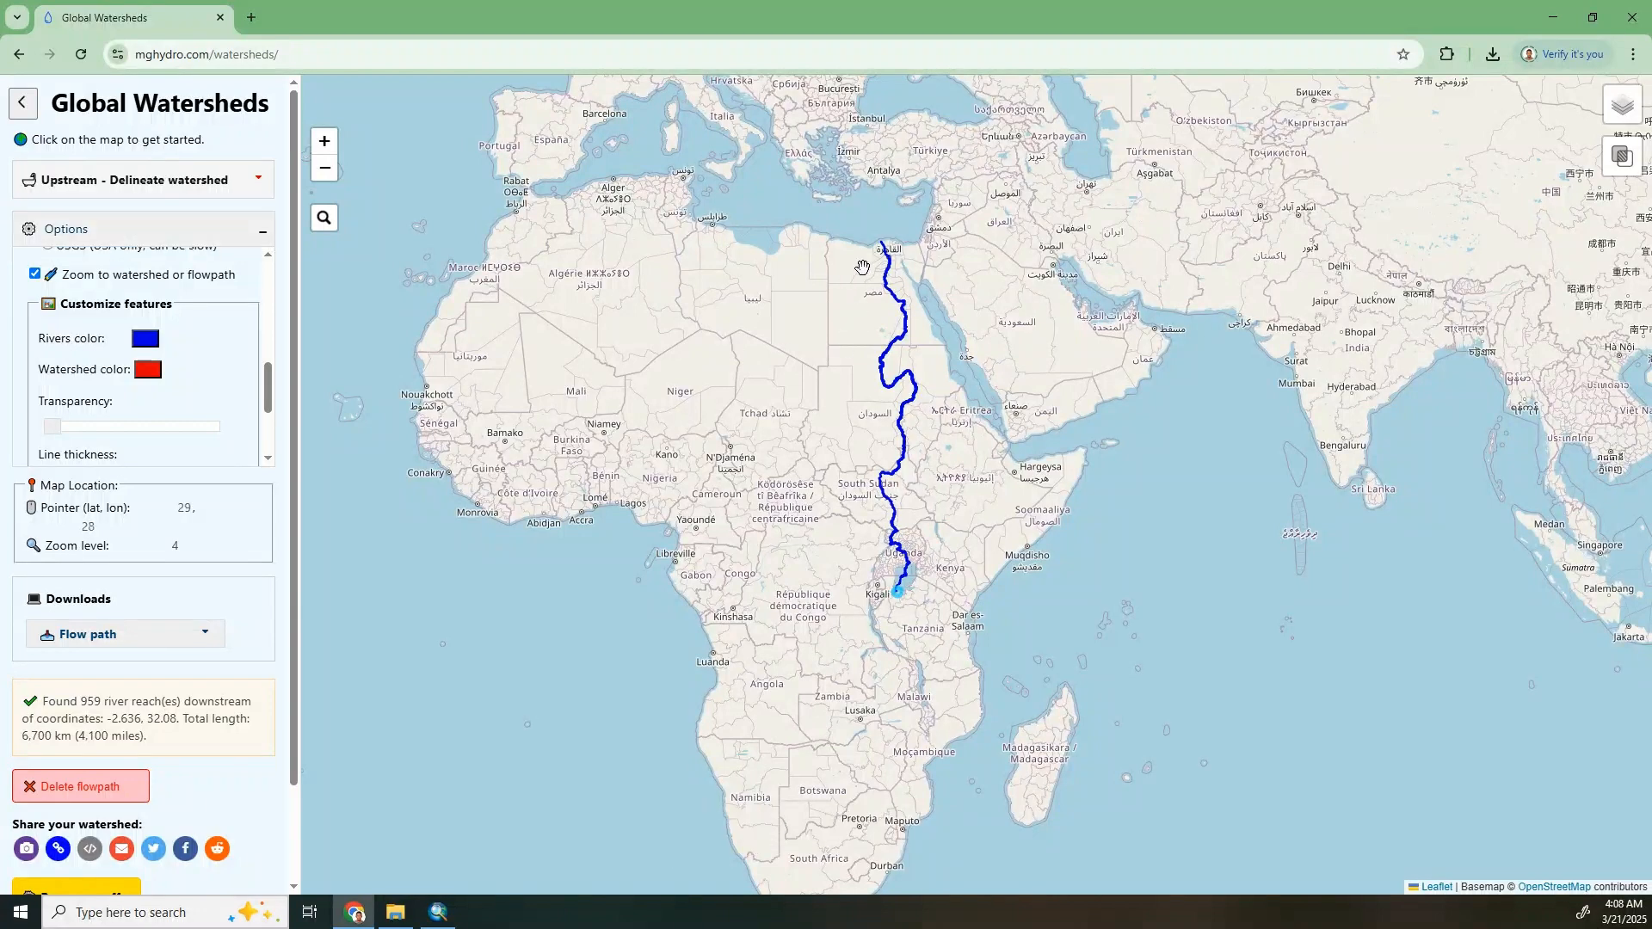
scroll(881, 245, up, 1)
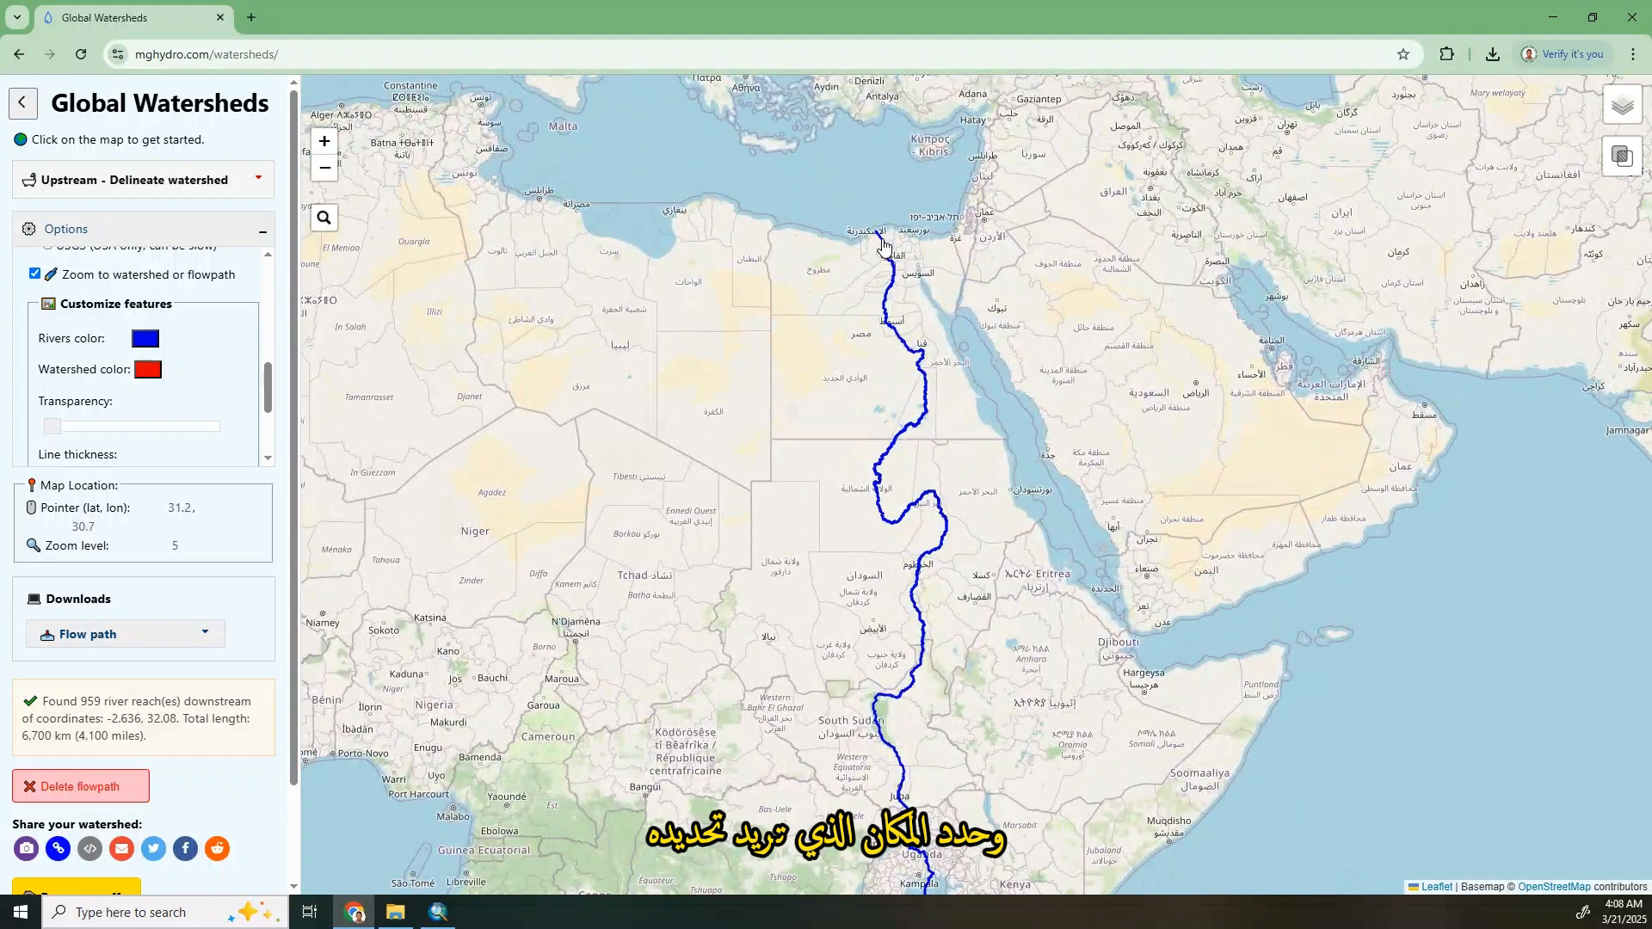
scroll(882, 243, up, 1)
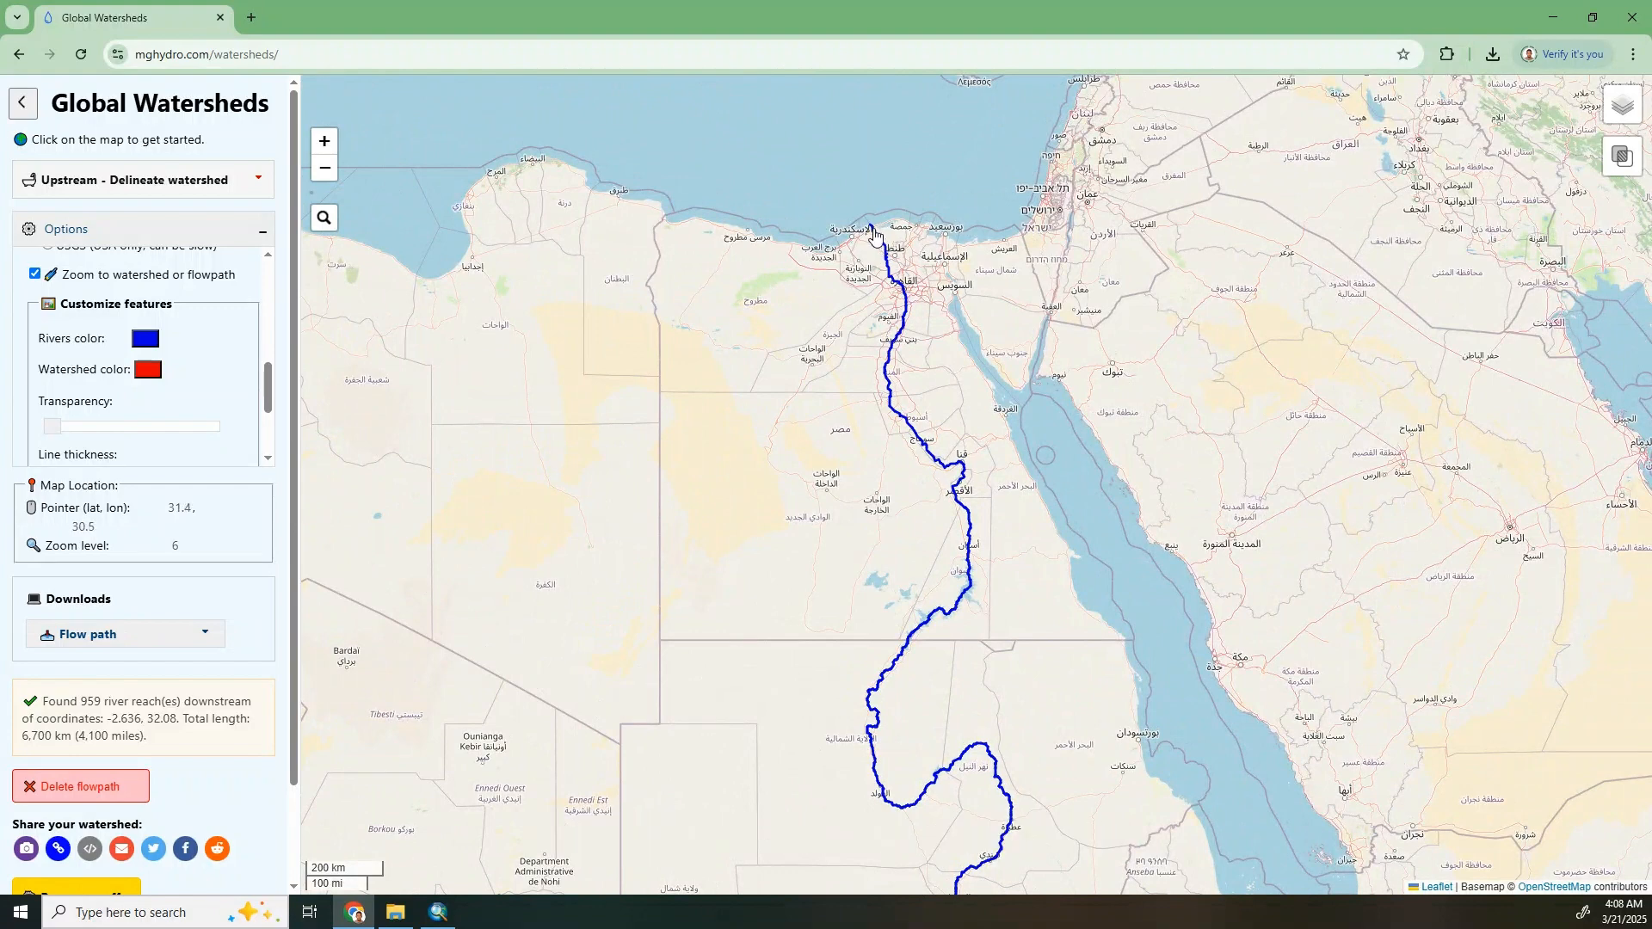
click(874, 233)
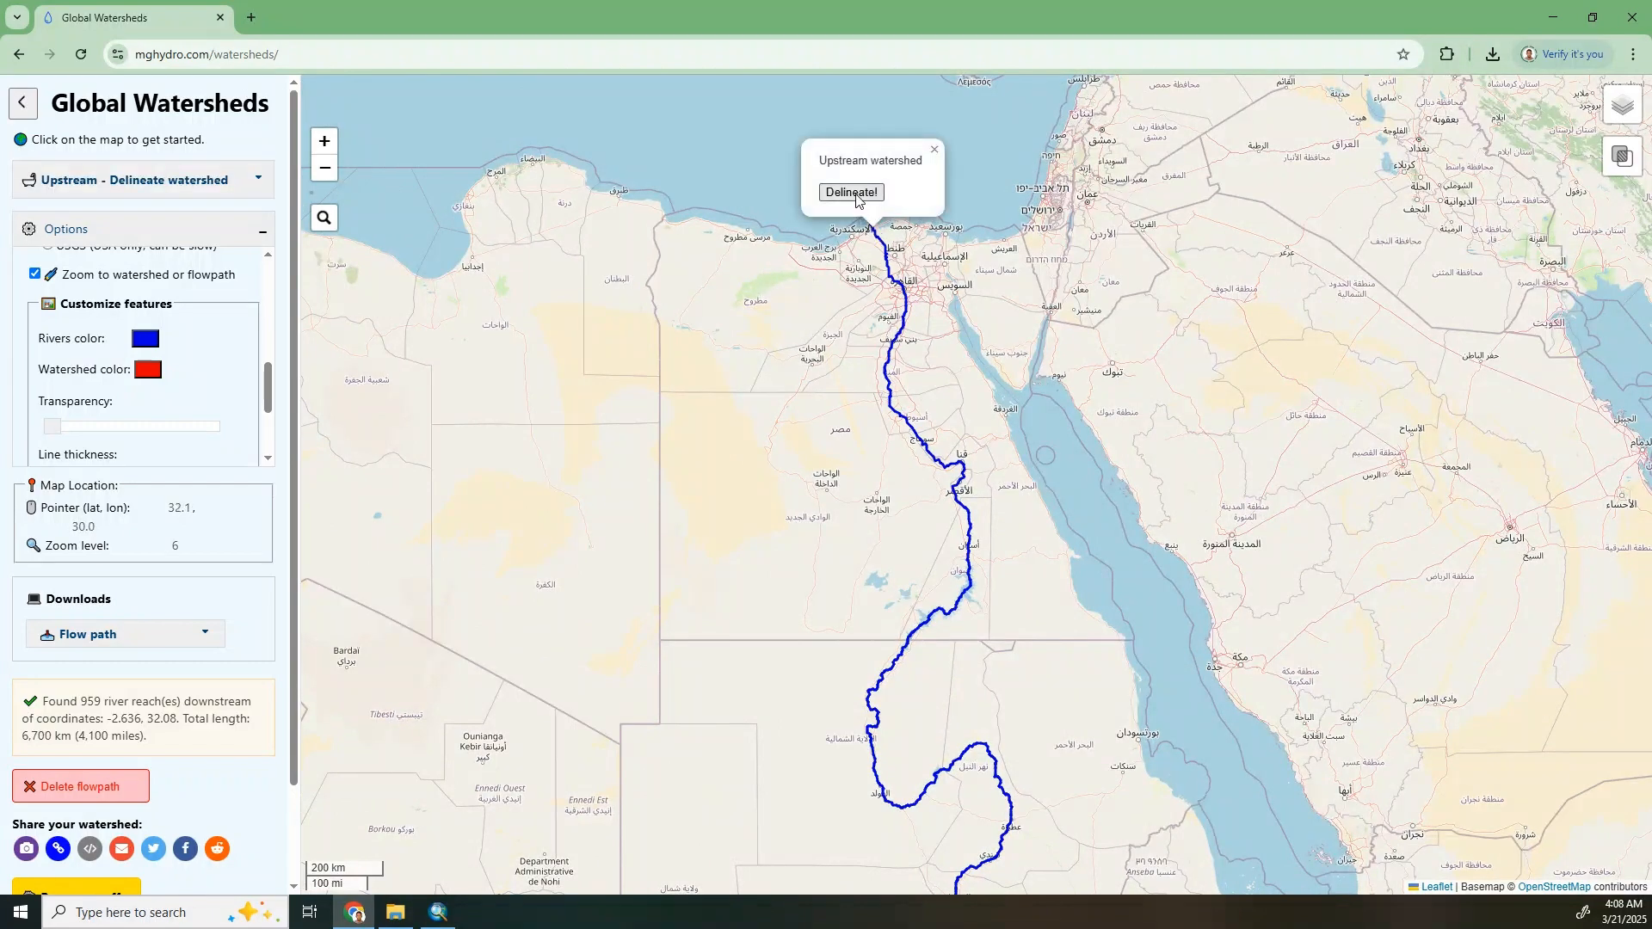
click(855, 196)
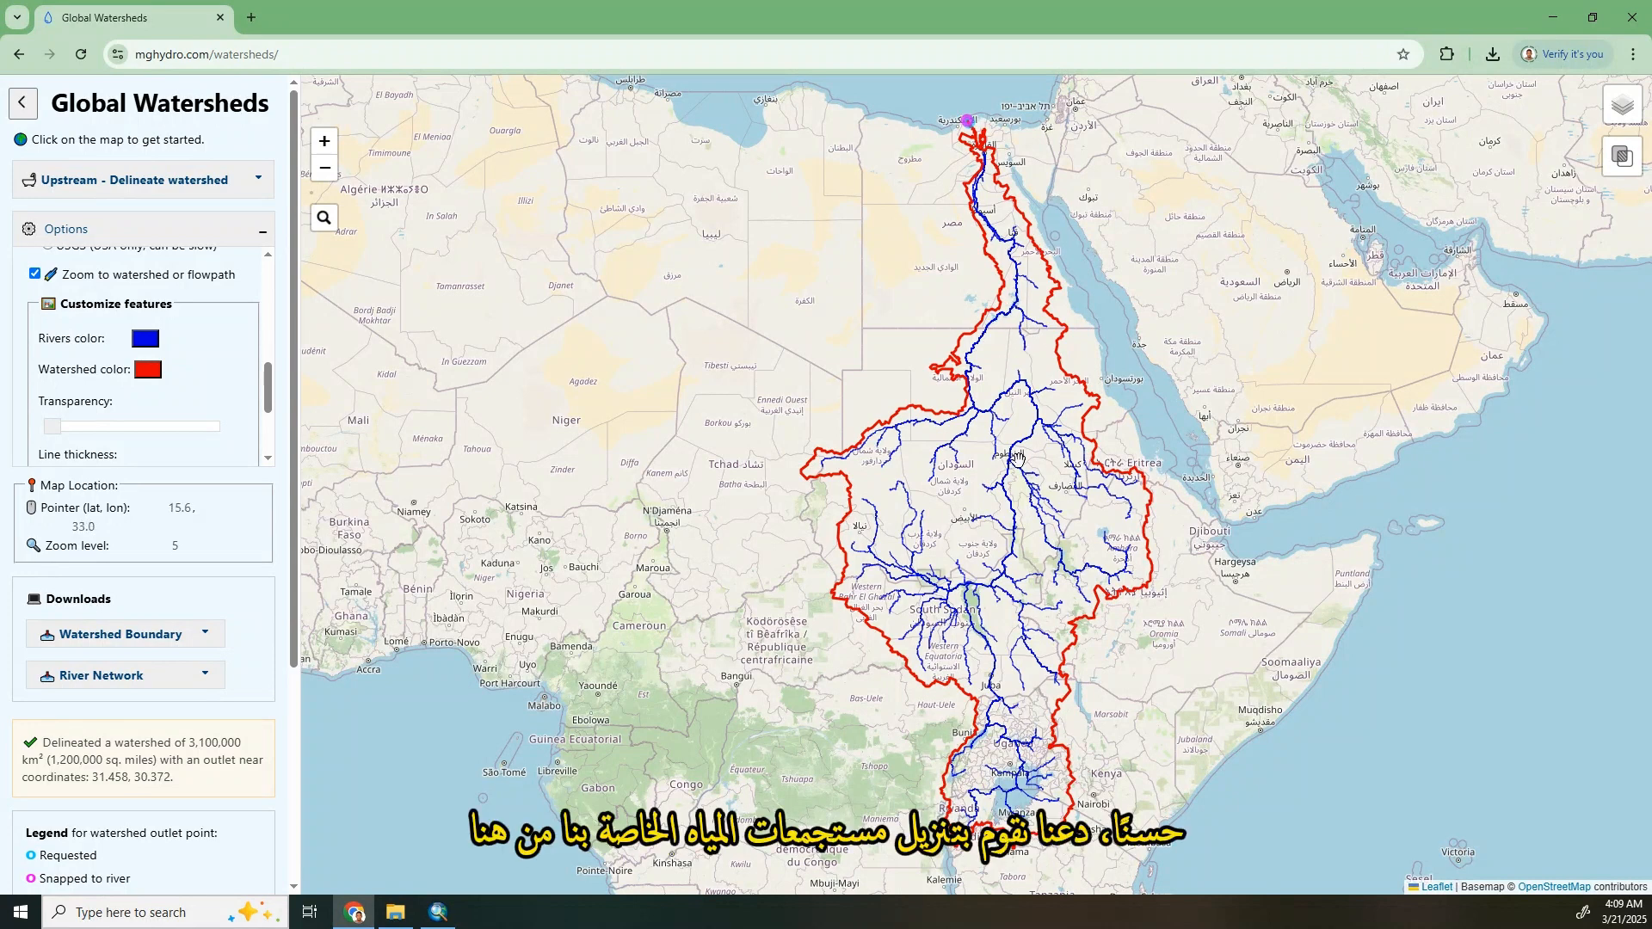
Download the Nile watershed boundary and its river network, both in Shapefile format
click(202, 637)
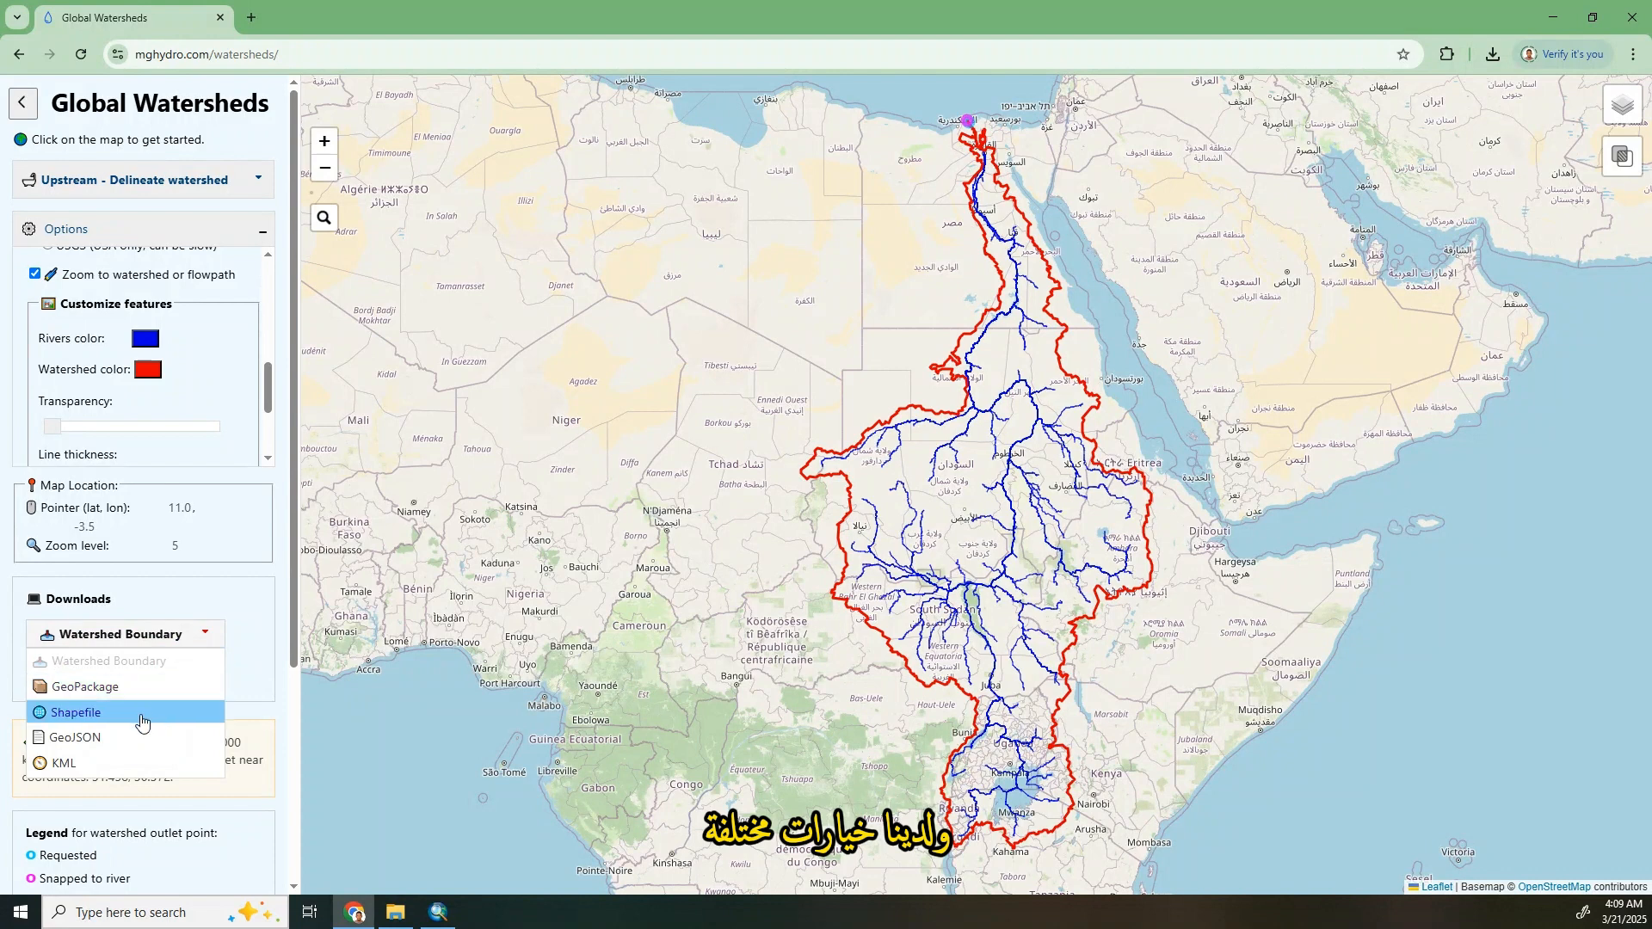
click(71, 714)
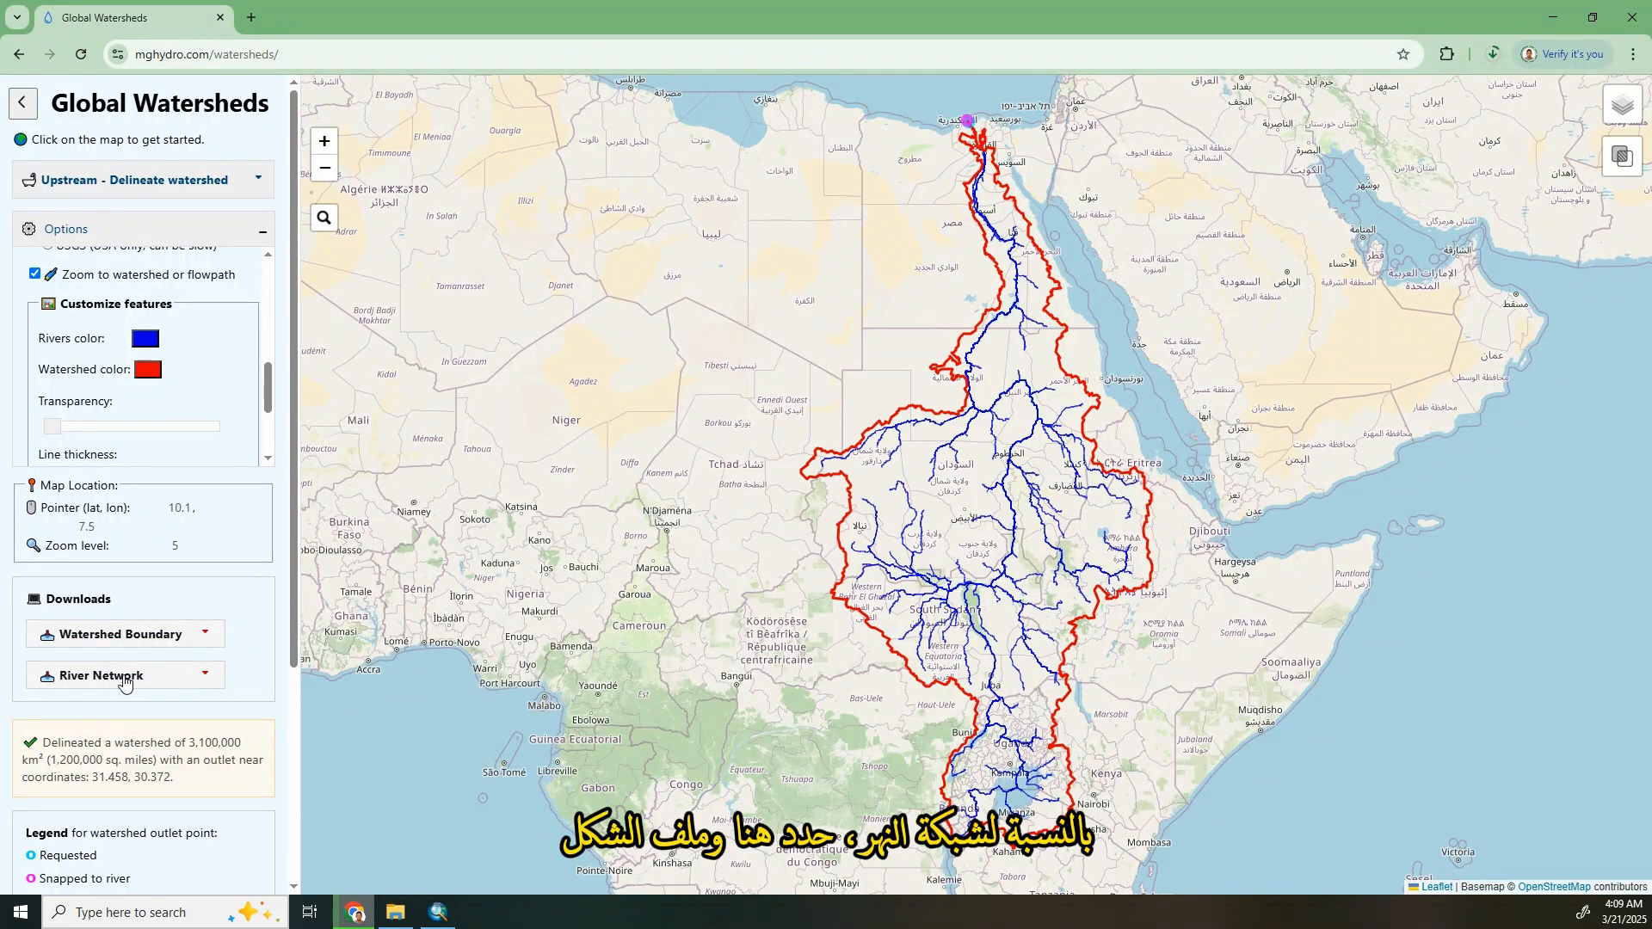
click(190, 685)
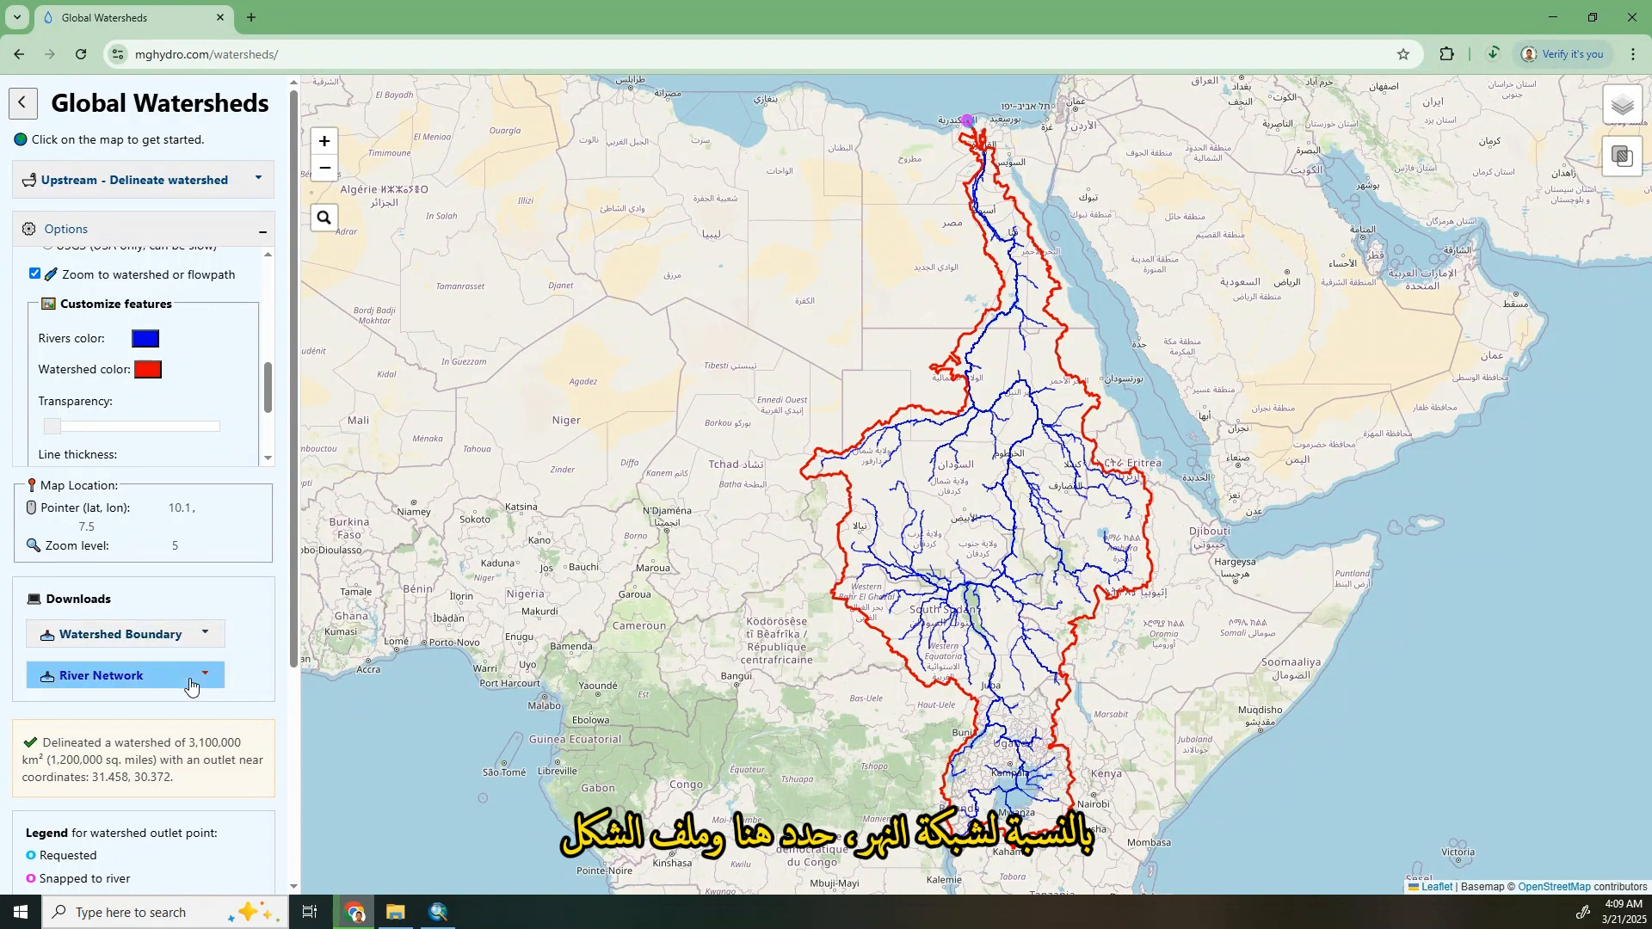
click(75, 752)
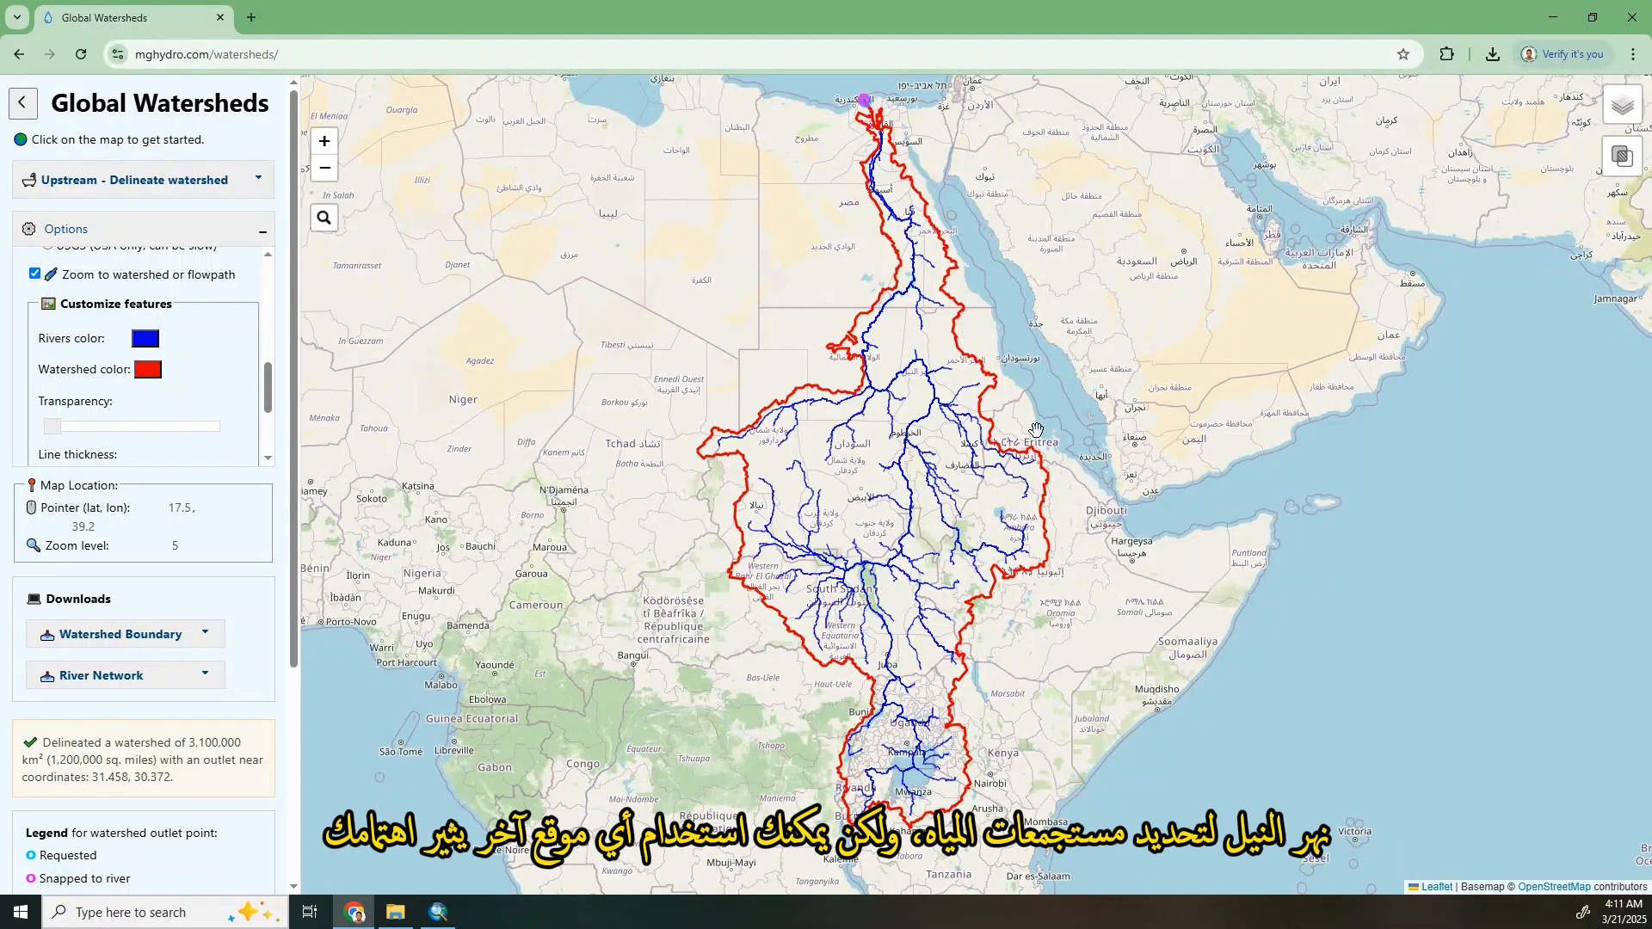
Delineate the upstream watershed for a point east of Dehradun in northern India, at about latitude 30.5, longitude 80.0
scroll(1036, 430, down, 2)
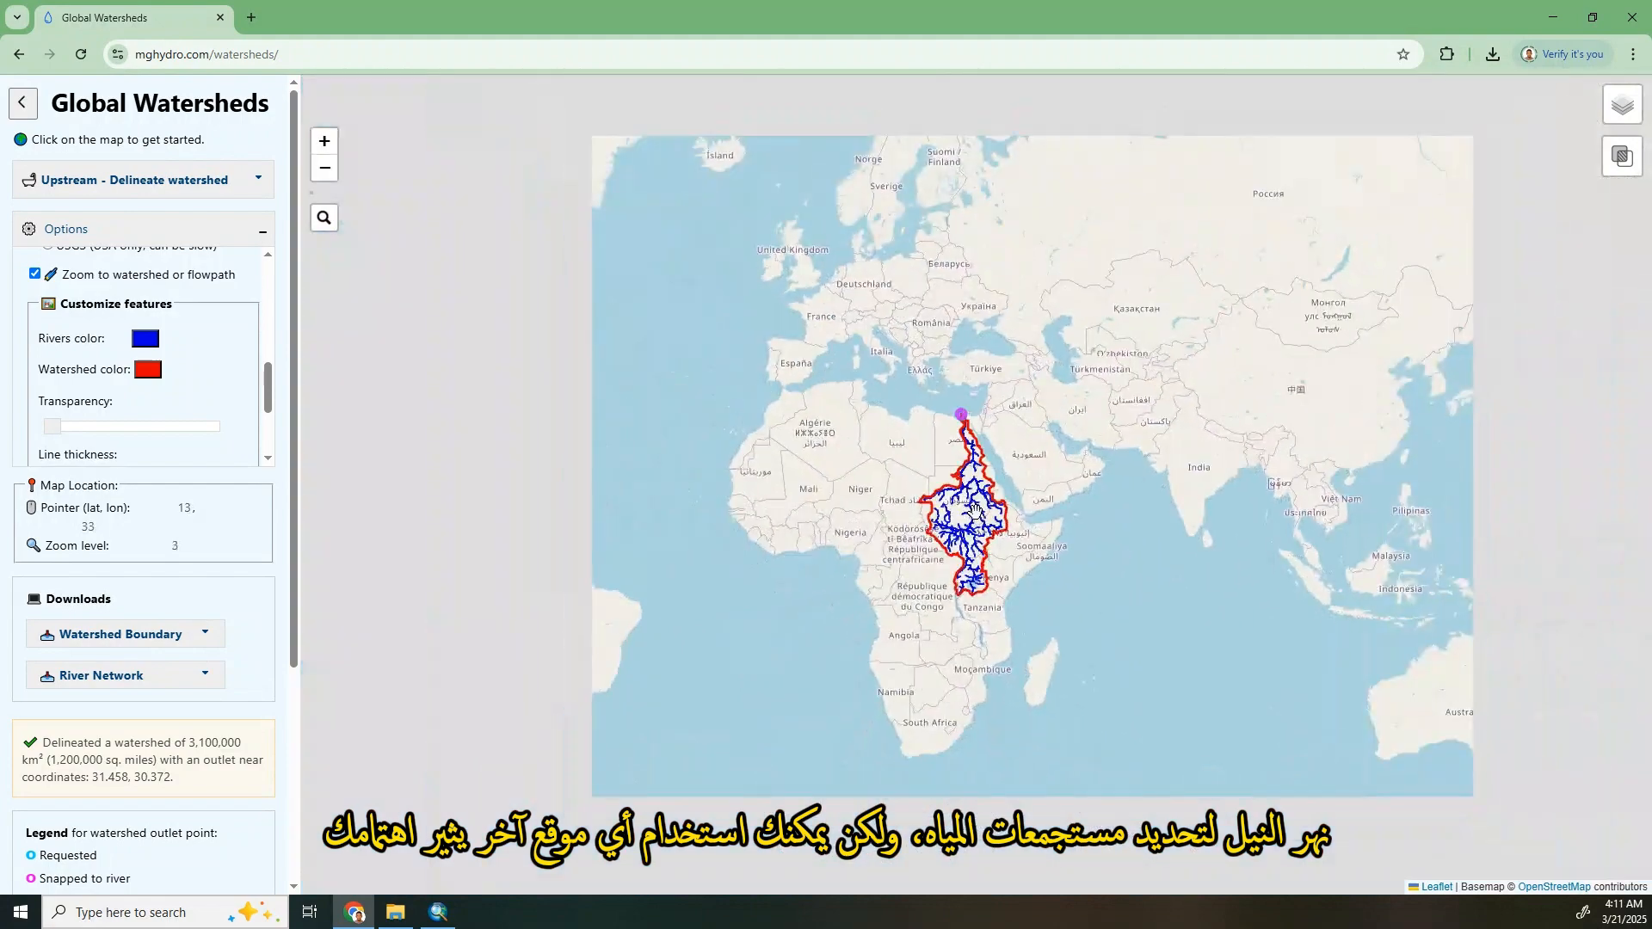
drag(1103, 354, 1062, 381)
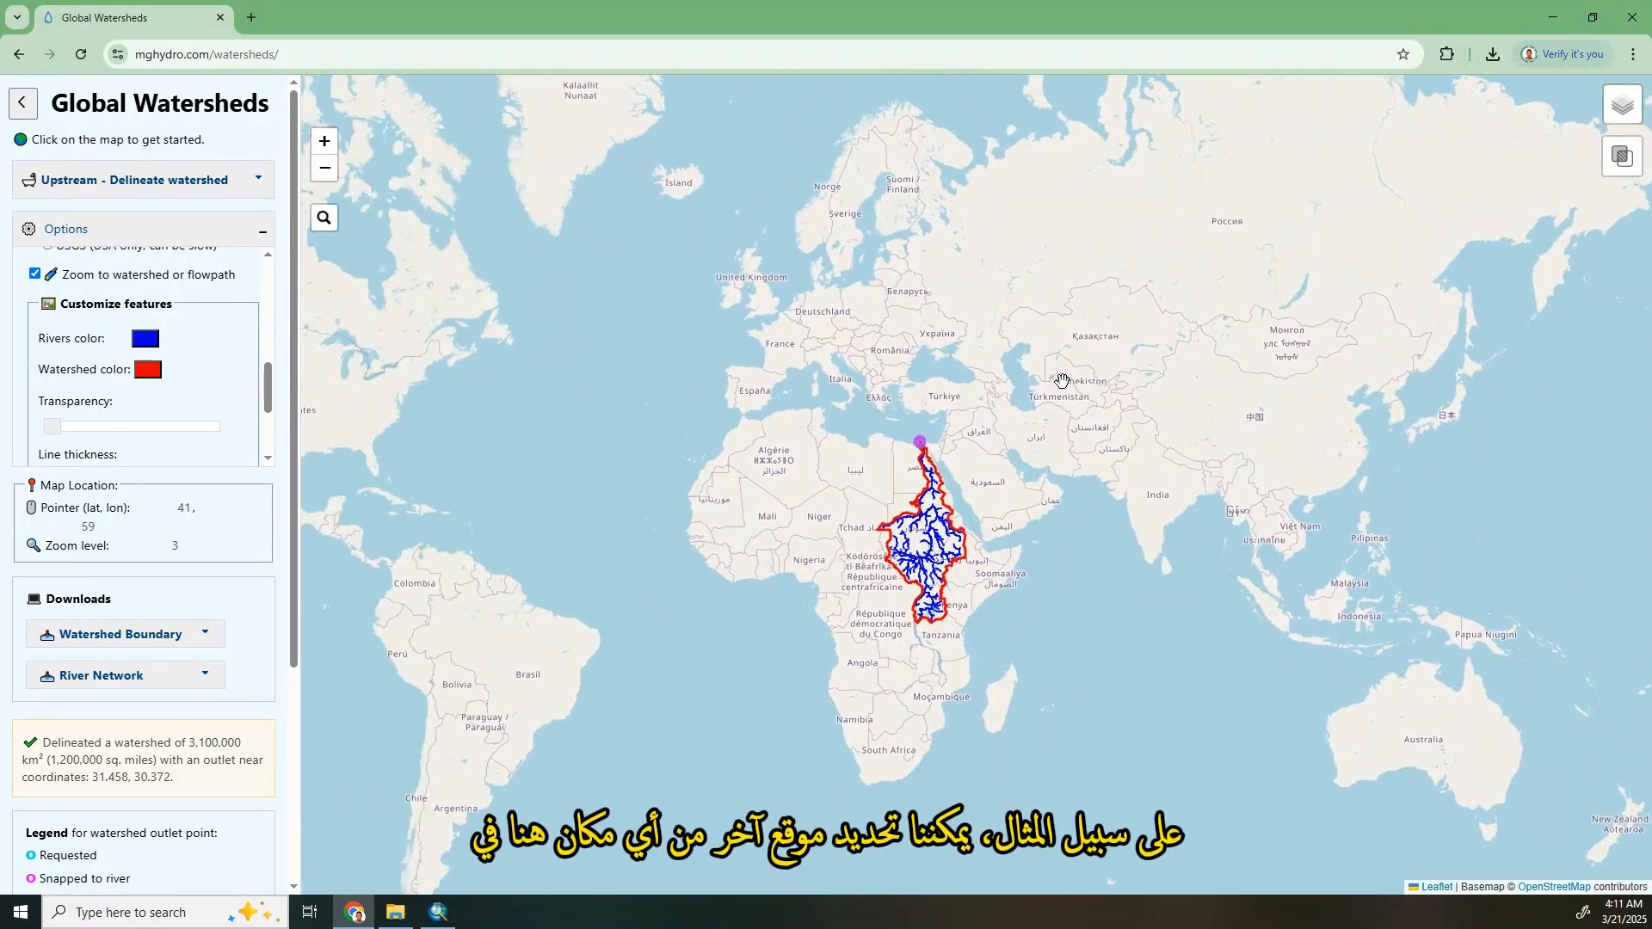
scroll(1124, 436, up, 2)
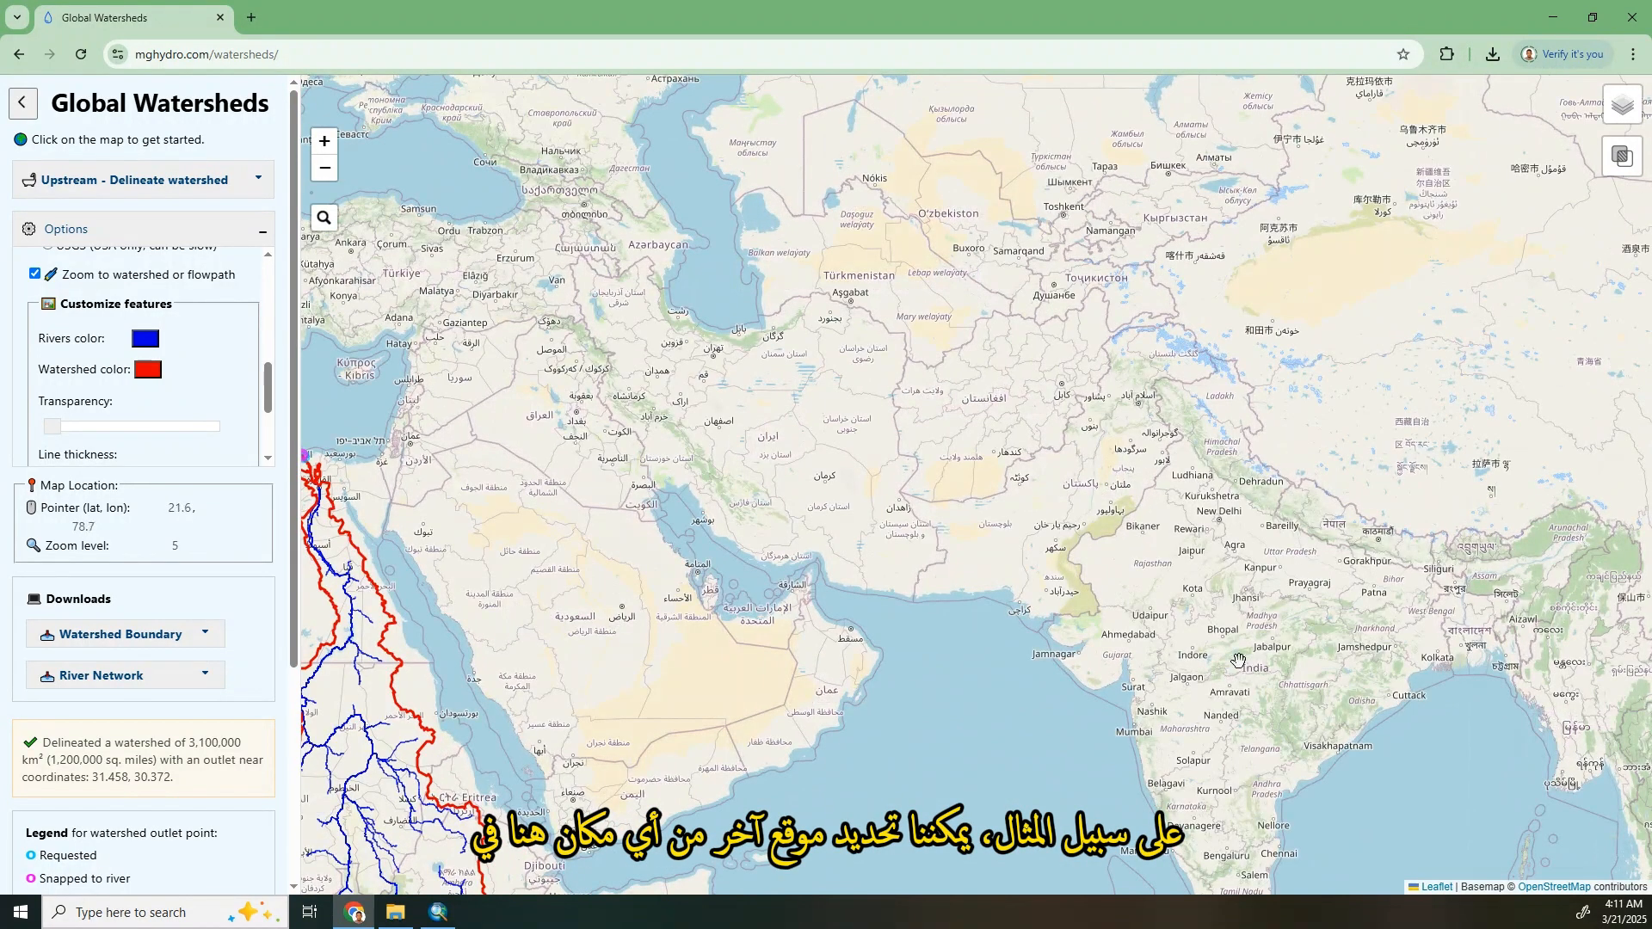
drag(1231, 614, 1062, 355)
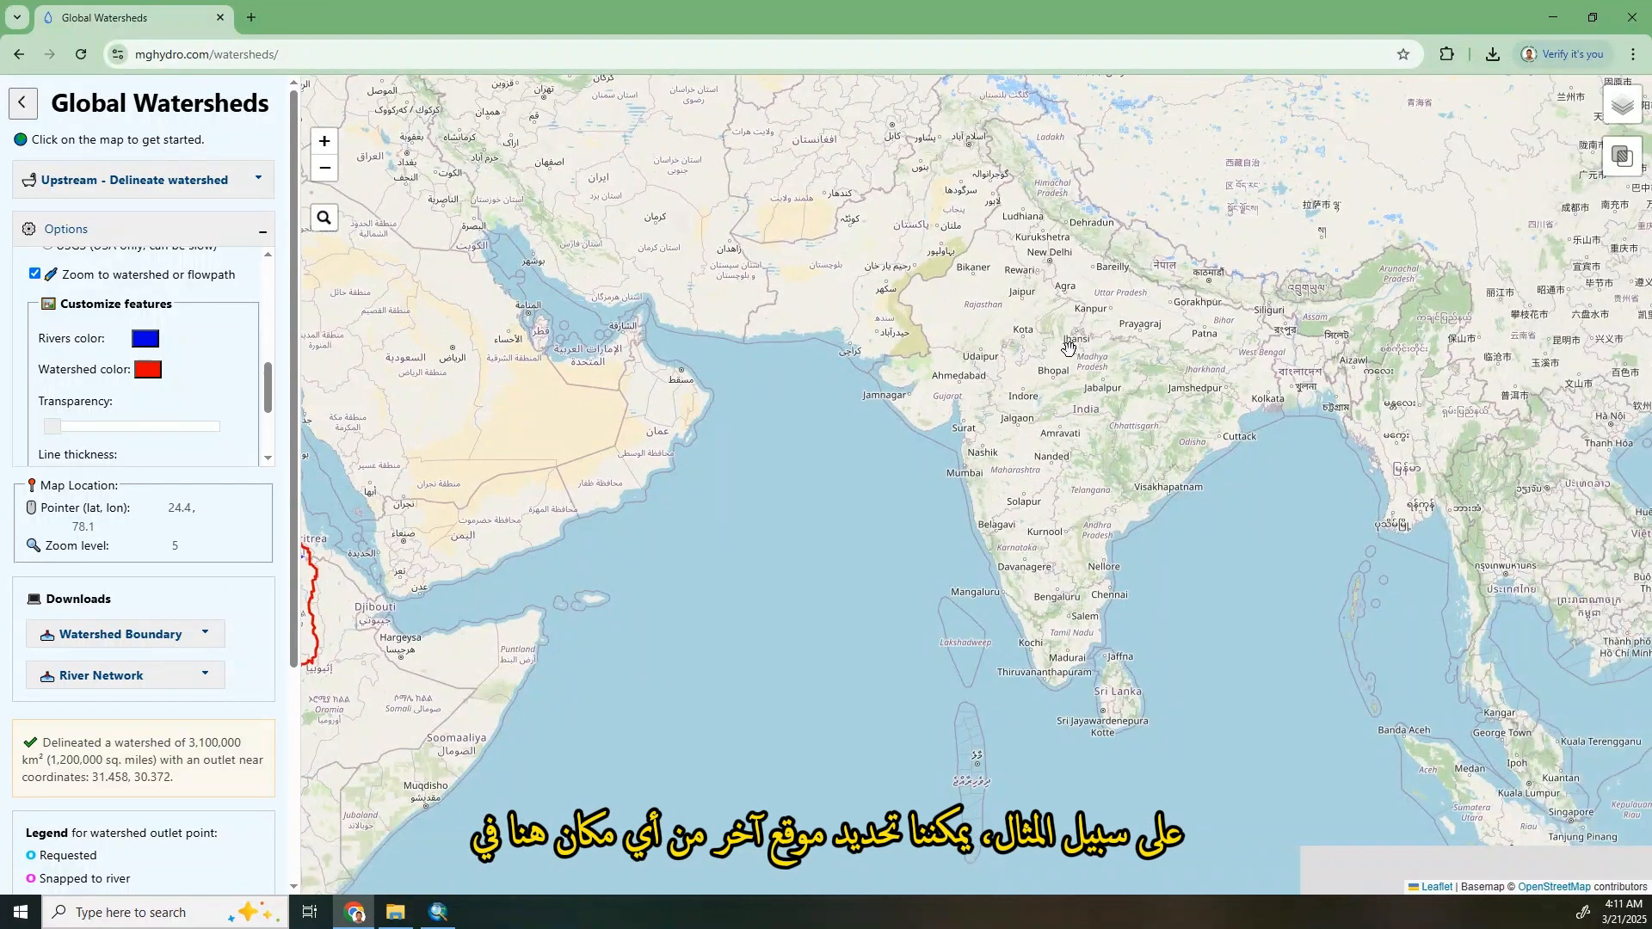
scroll(1128, 283, up, 1)
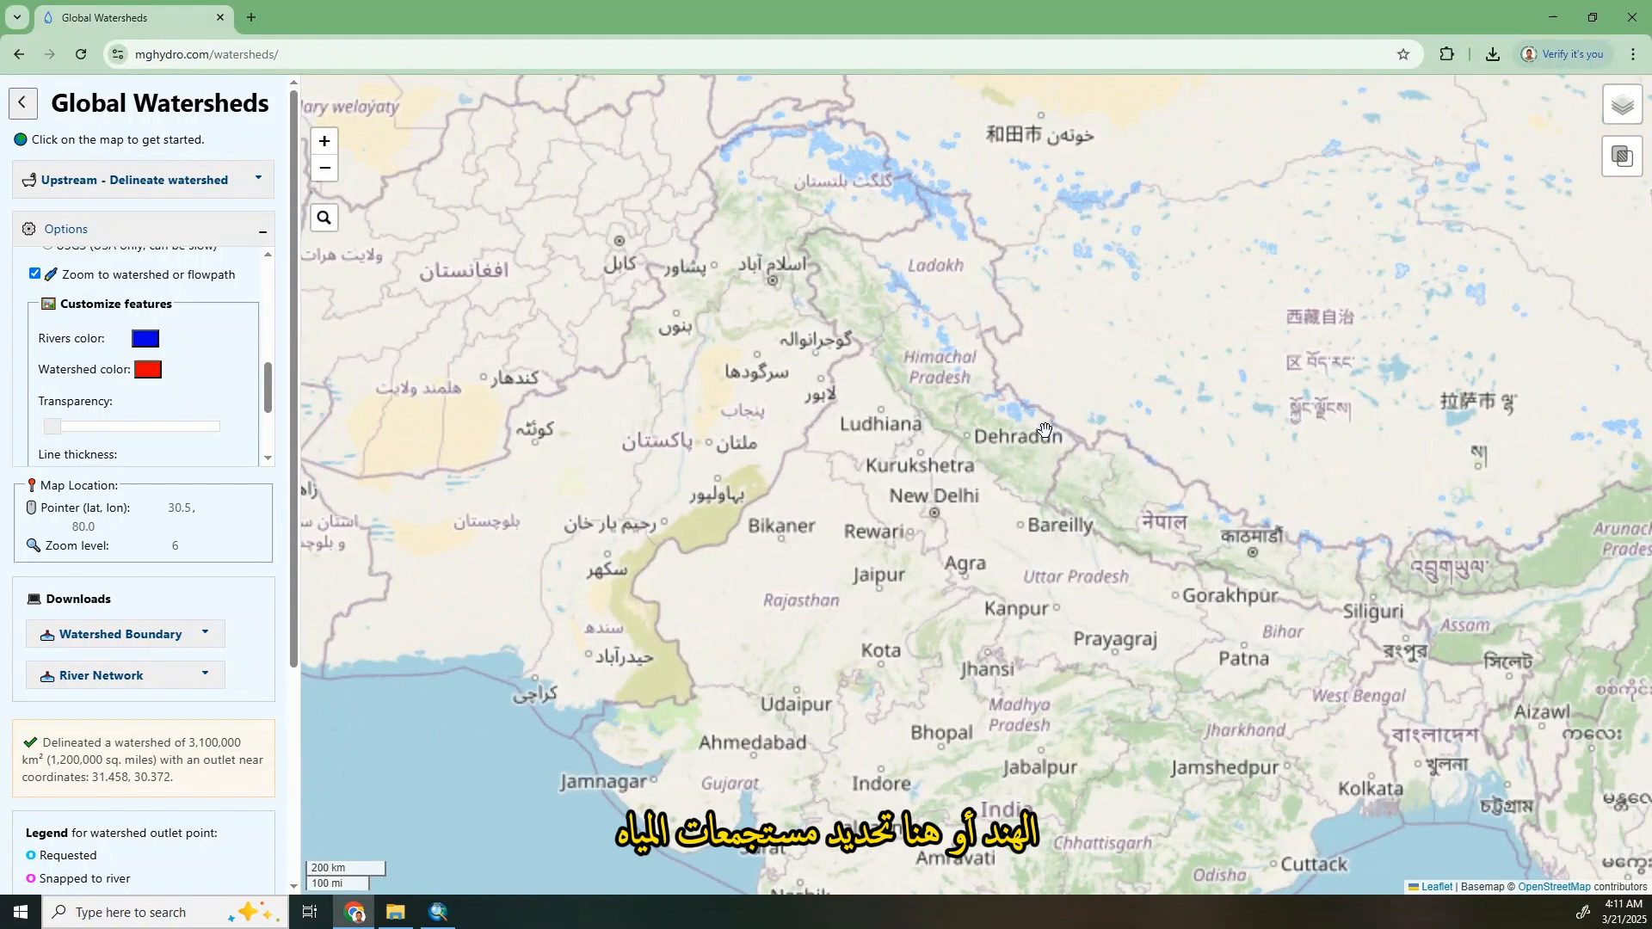
click(1044, 429)
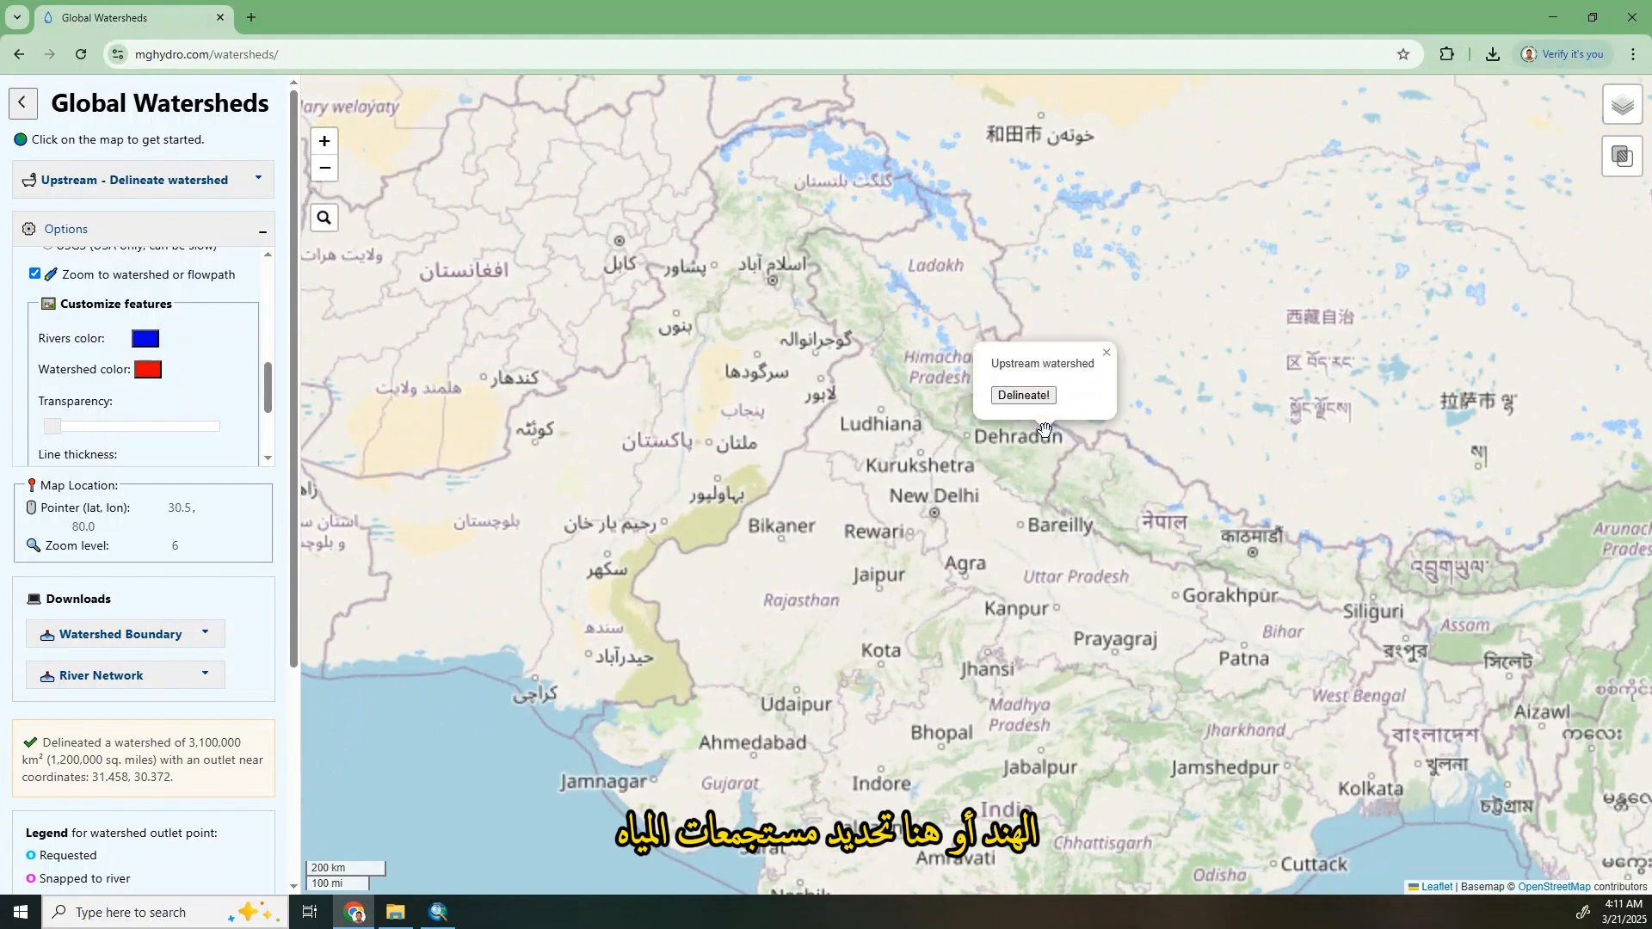
click(1022, 397)
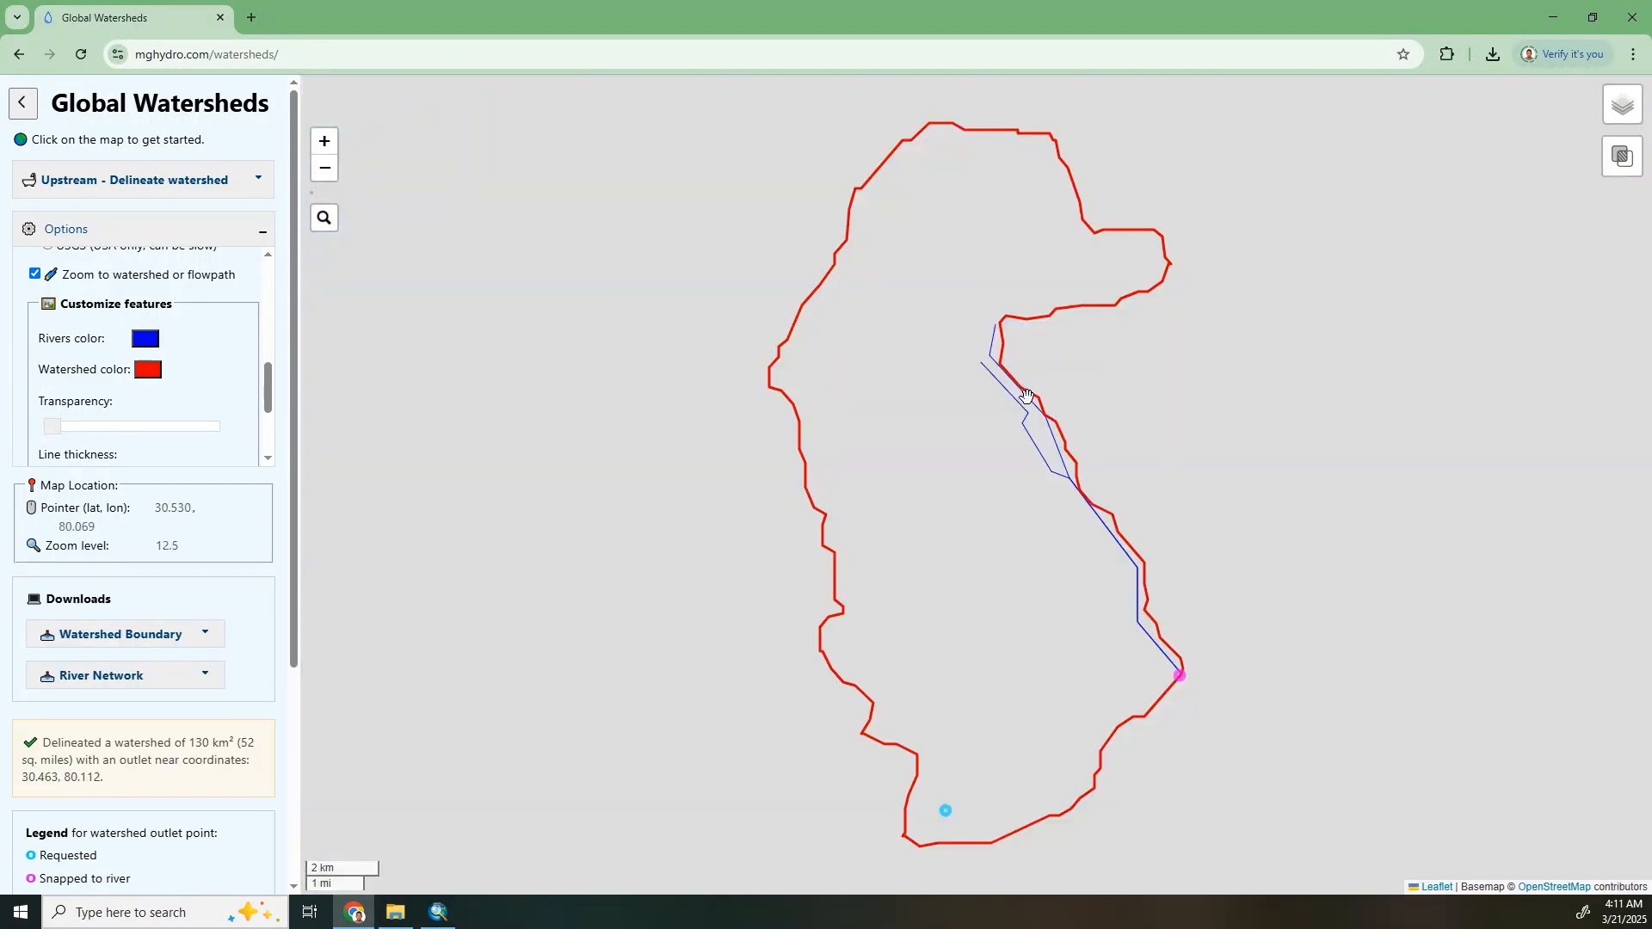
scroll(1063, 371, down, 5)
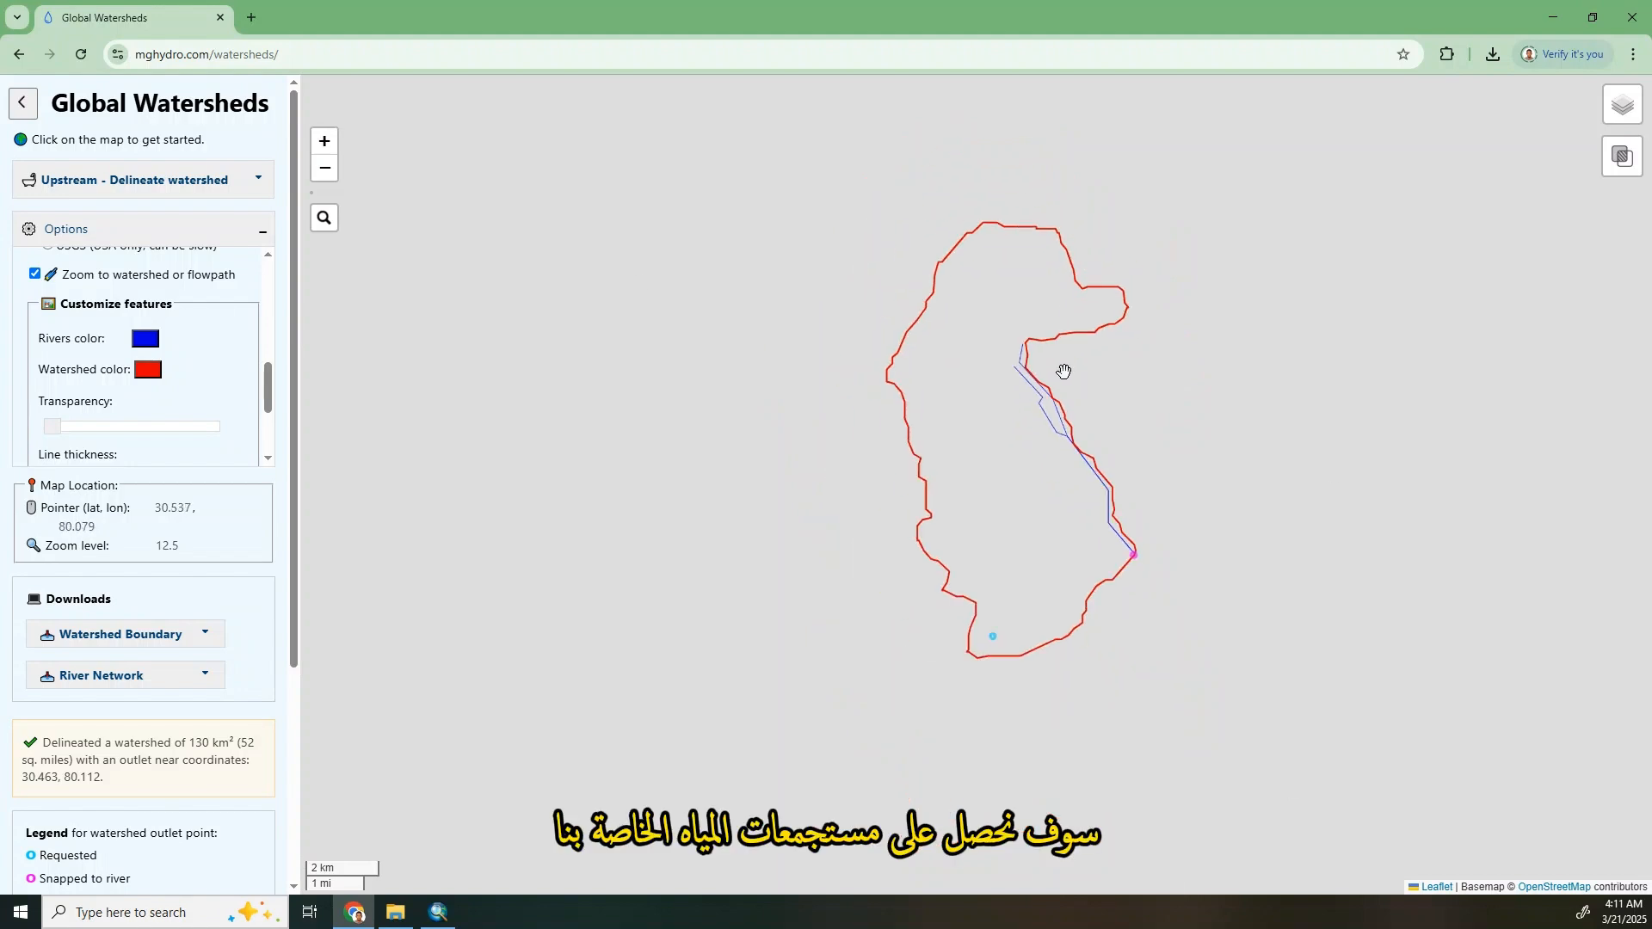
Delineate the upstream watershed for a point in western Switzerland, at about latitude 46.3, longitude 6.8
scroll(1022, 406, down, 10)
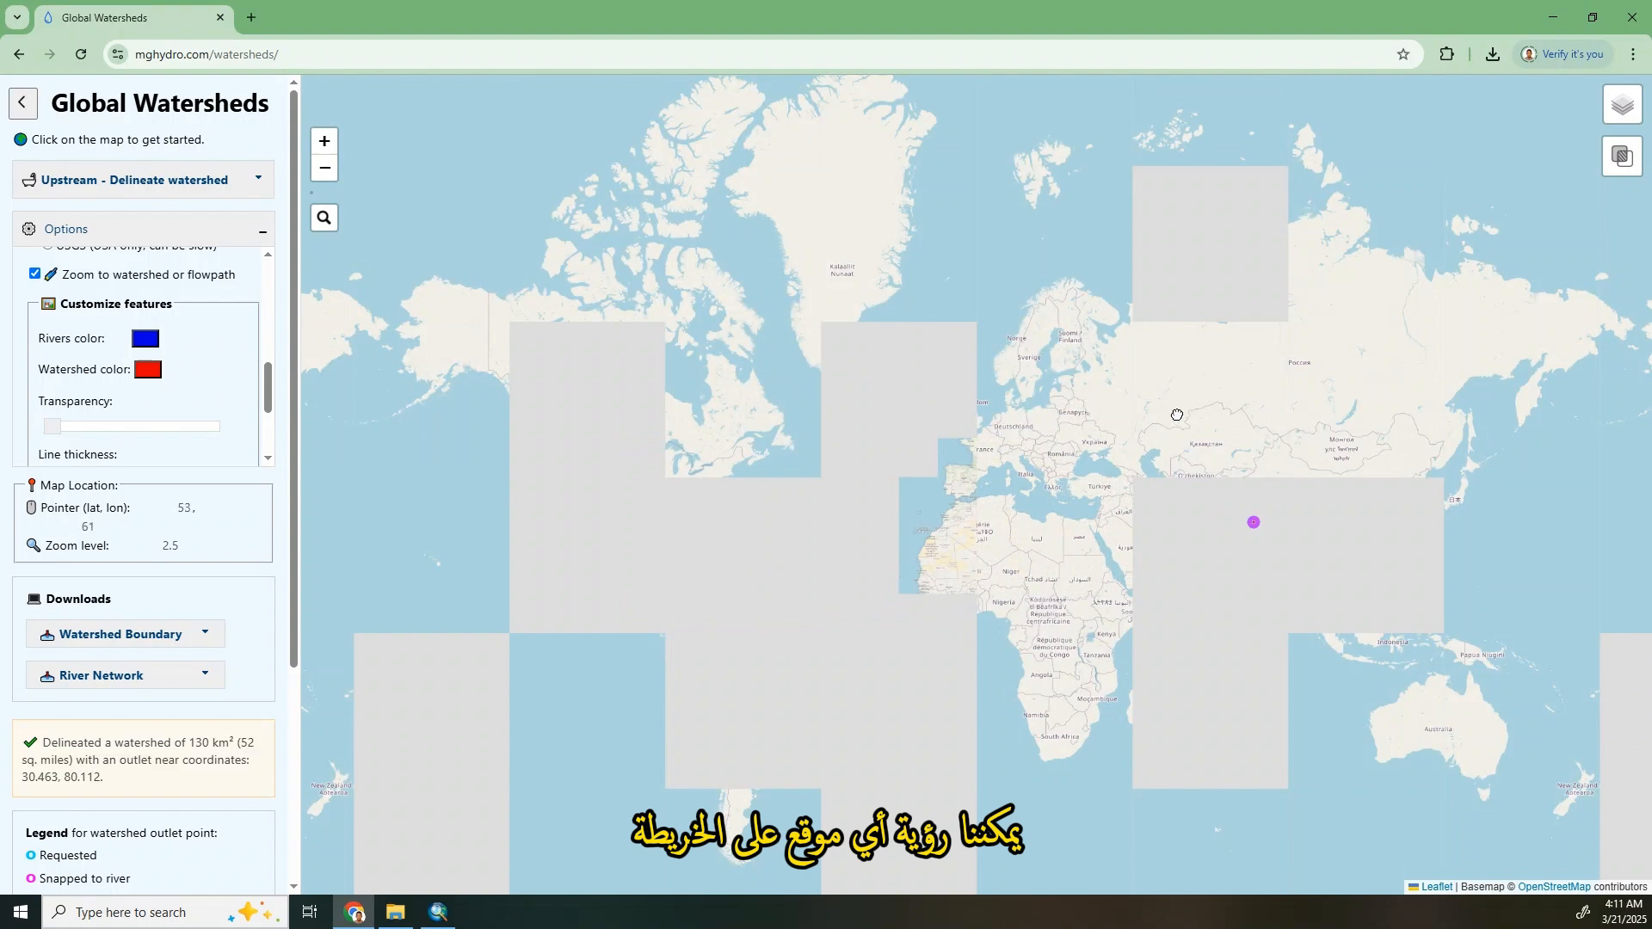
drag(1177, 414, 970, 468)
drag(1057, 553, 1047, 442)
scroll(1047, 443, up, 2)
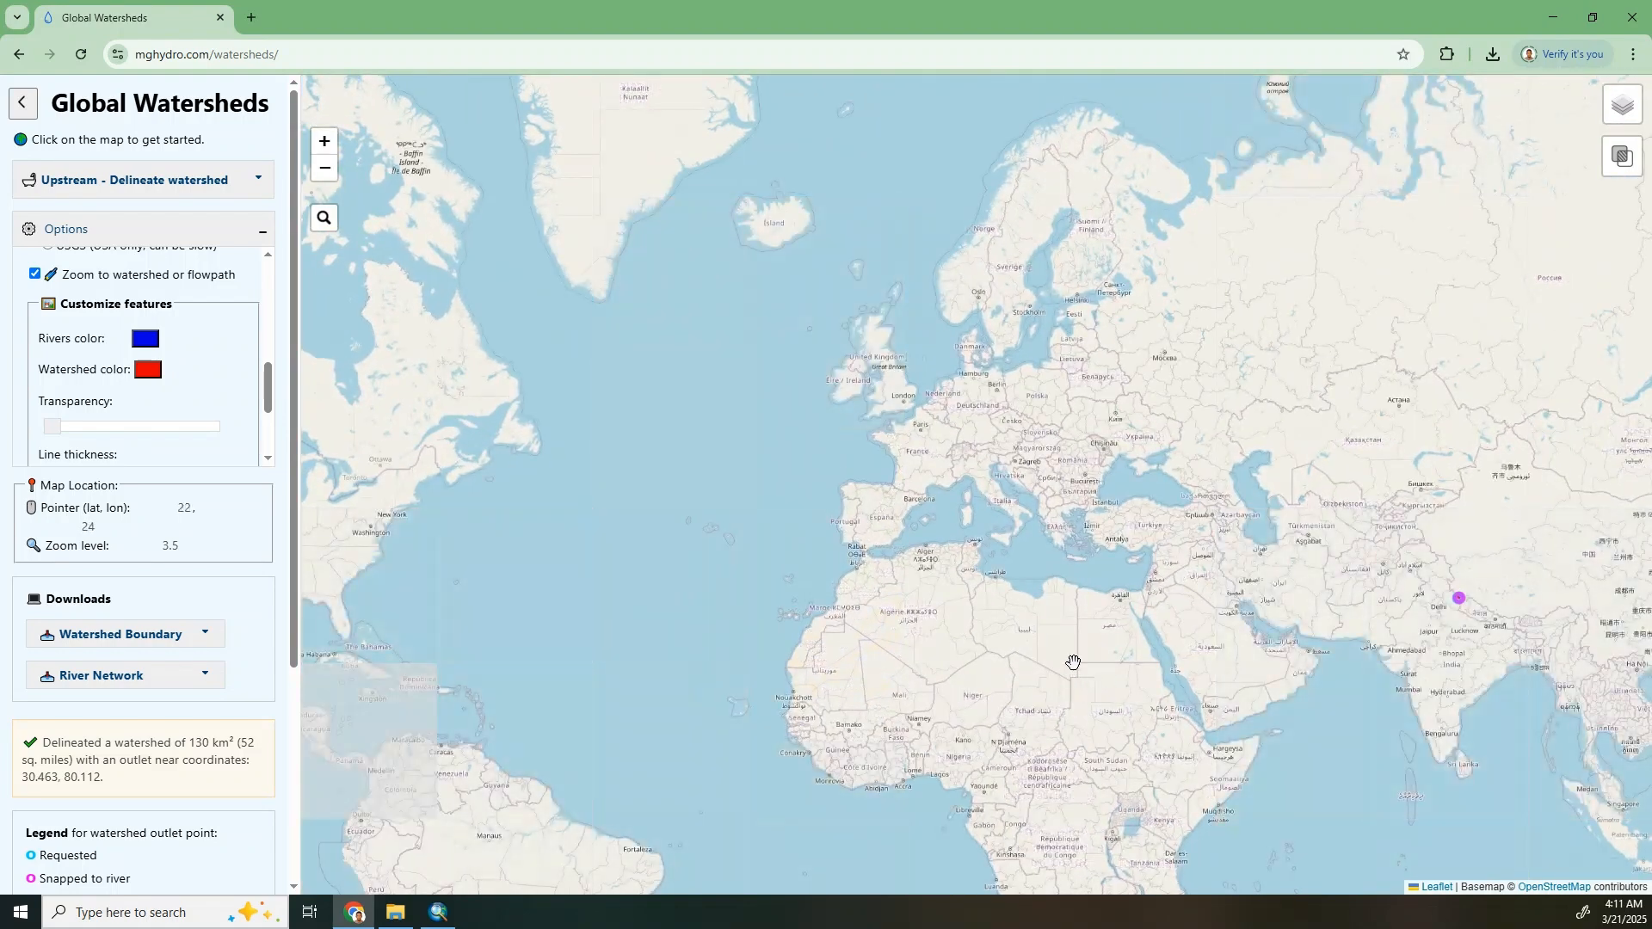
drag(1073, 661, 929, 491)
drag(1083, 273, 971, 561)
drag(722, 536, 821, 538)
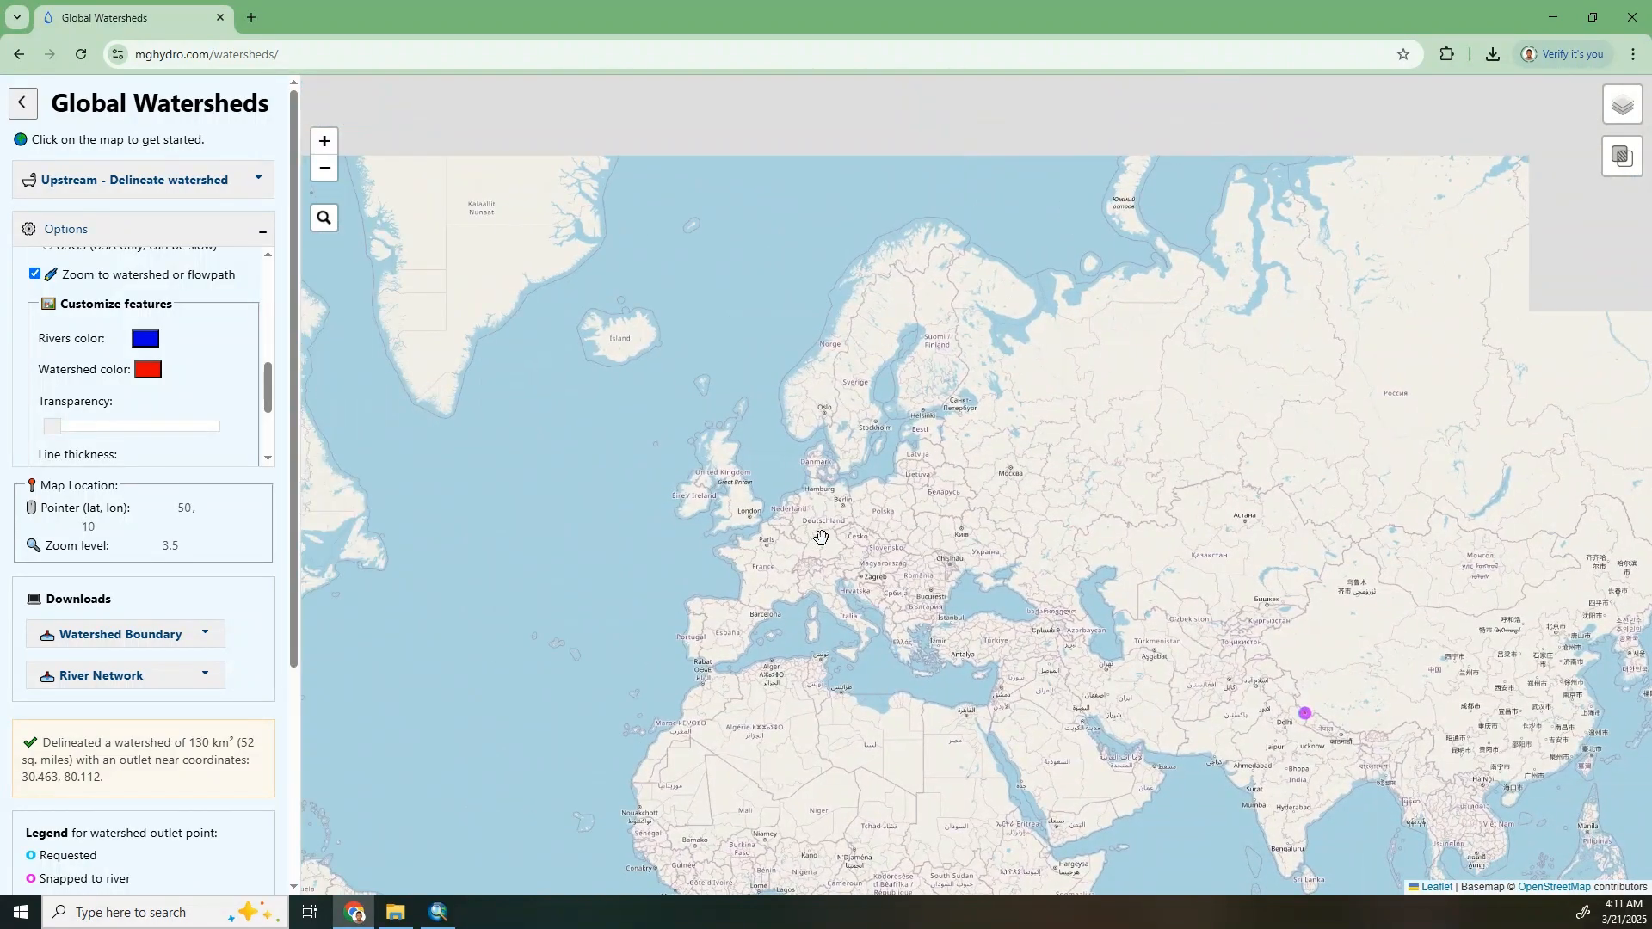
scroll(820, 538, up, 5)
drag(918, 554, 918, 397)
drag(746, 491, 1040, 406)
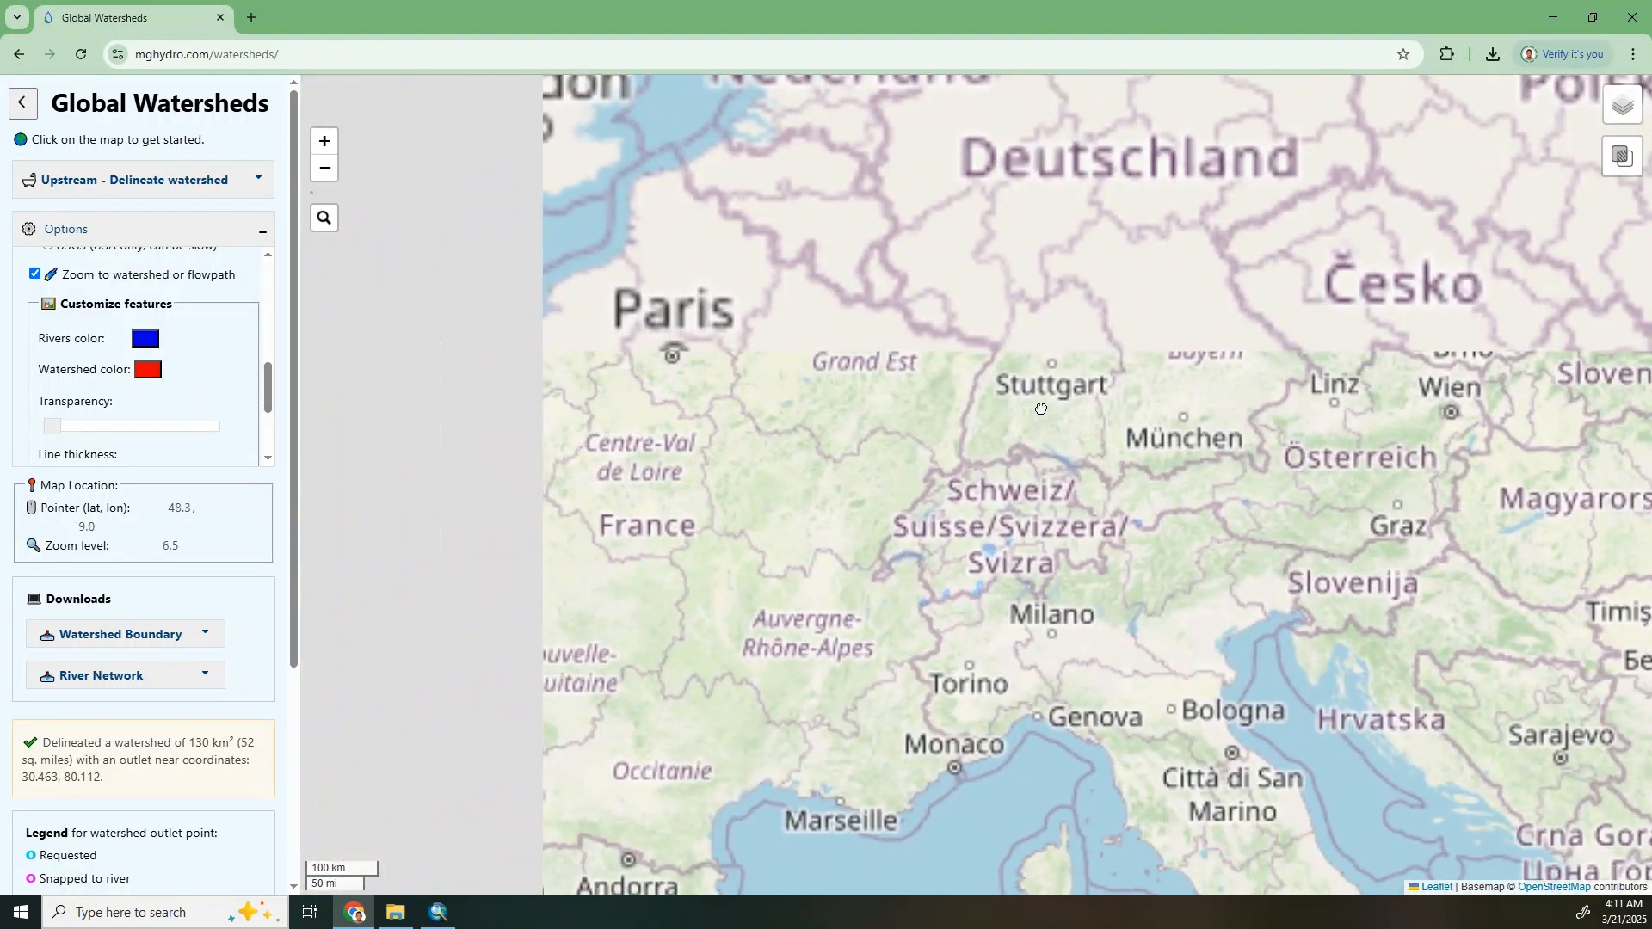
click(922, 568)
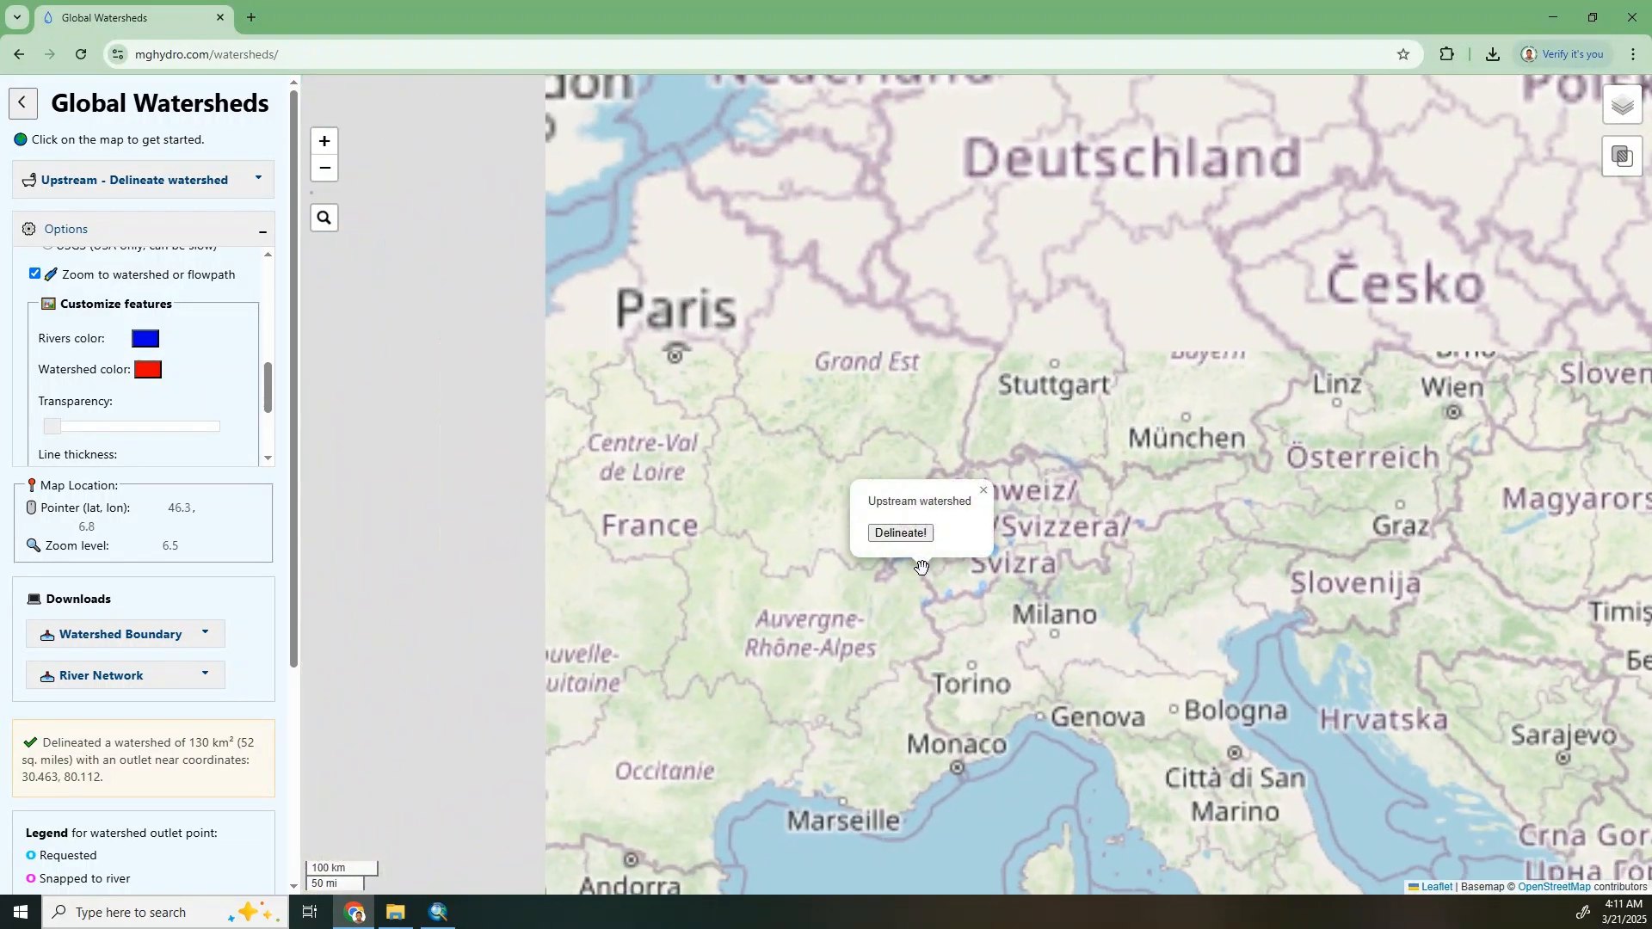
click(895, 533)
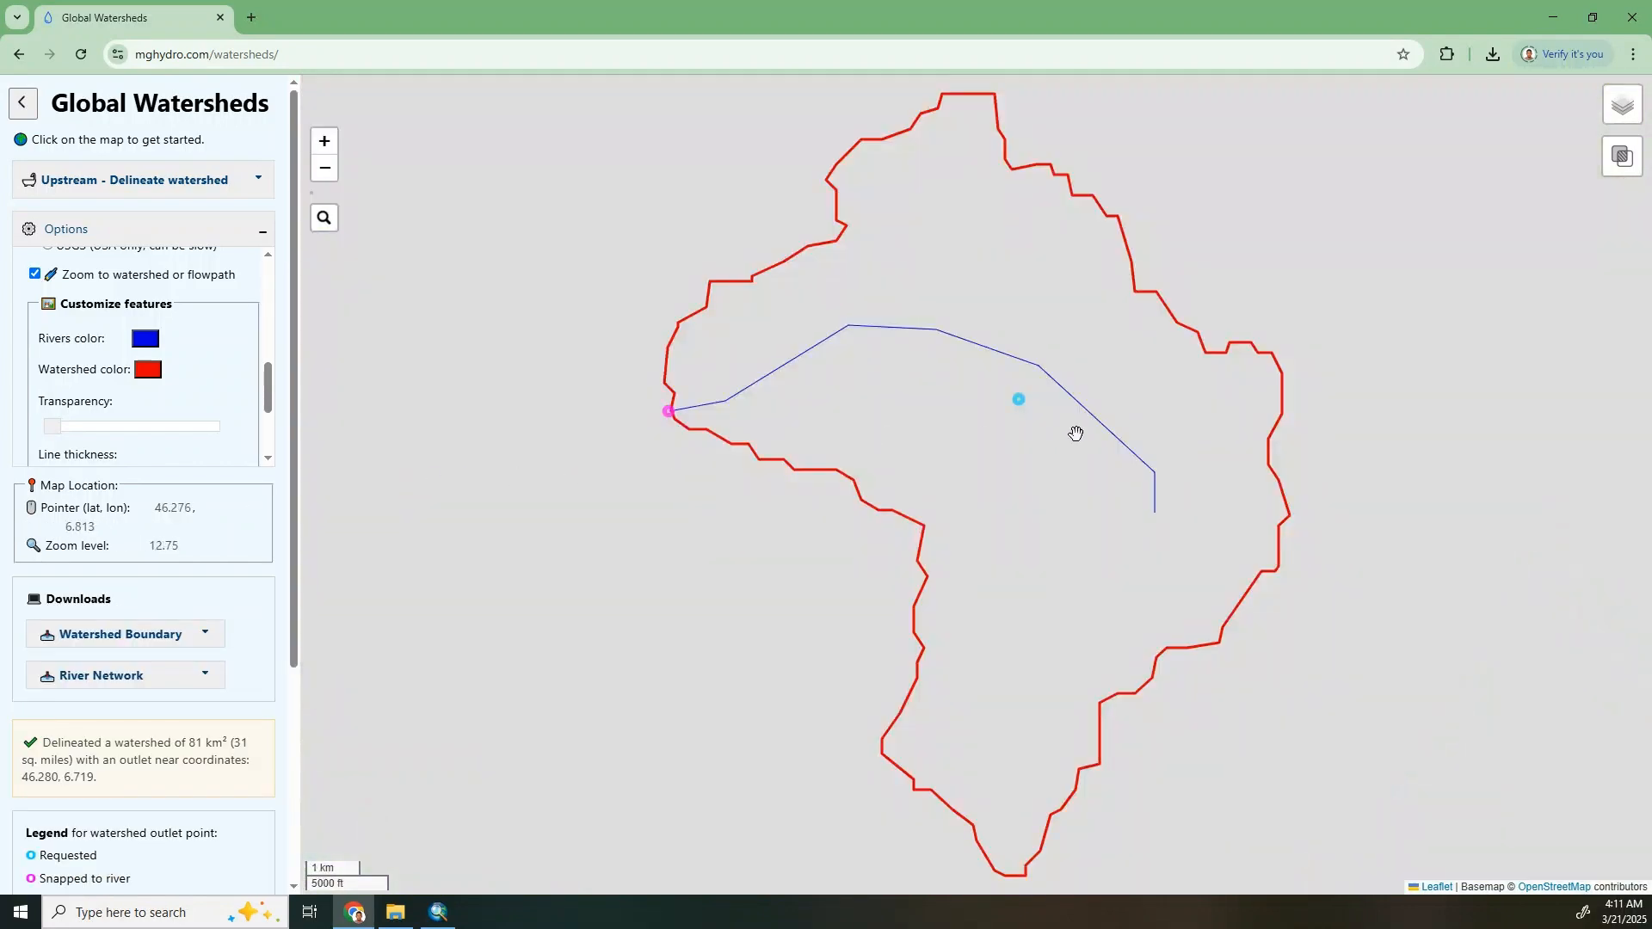
Delineate the upstream watershed for a point at Baikalsk, on Lake Baikal's southwestern shore in Russia
scroll(1077, 433, down, 3)
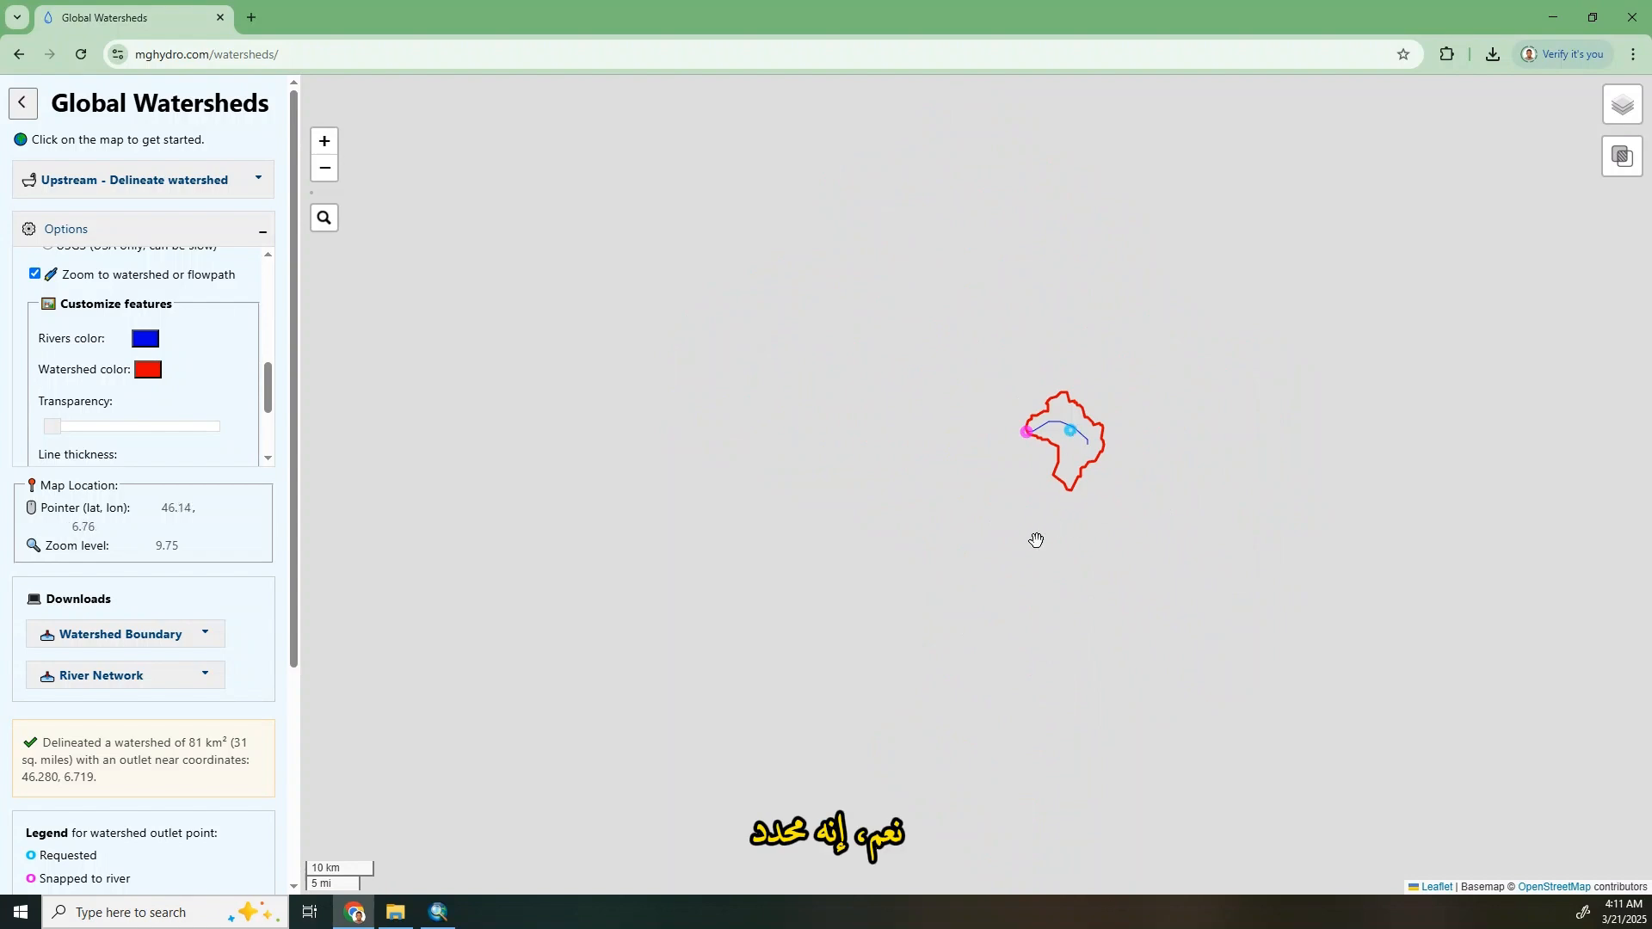
scroll(1097, 445, down, 3)
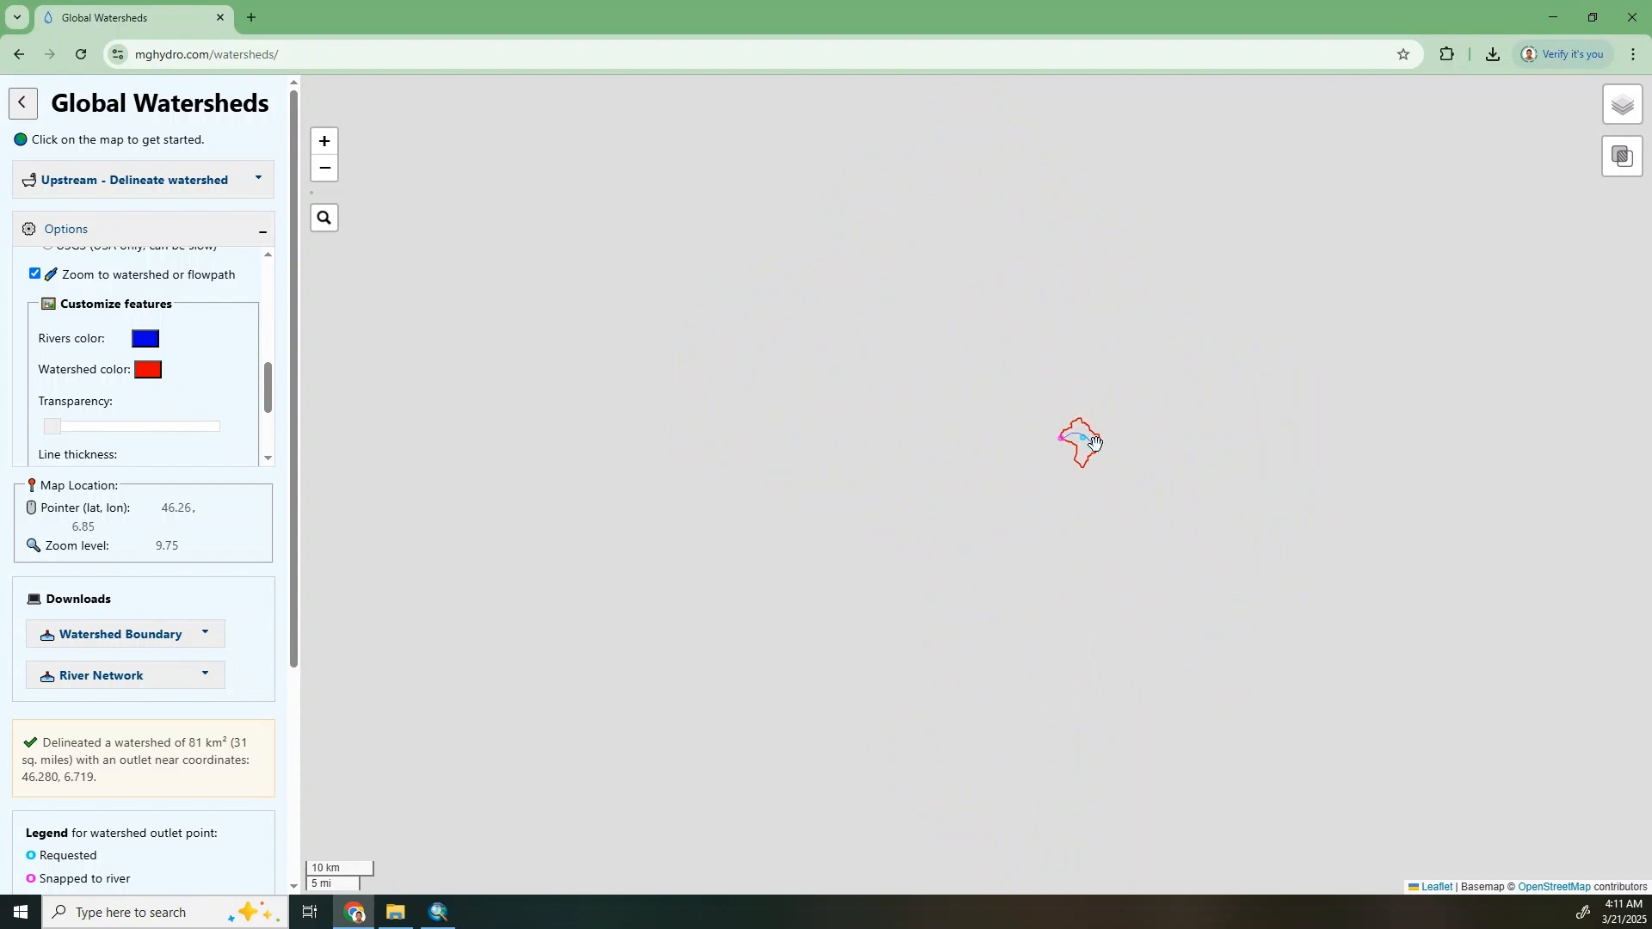
scroll(1115, 467, down, 2)
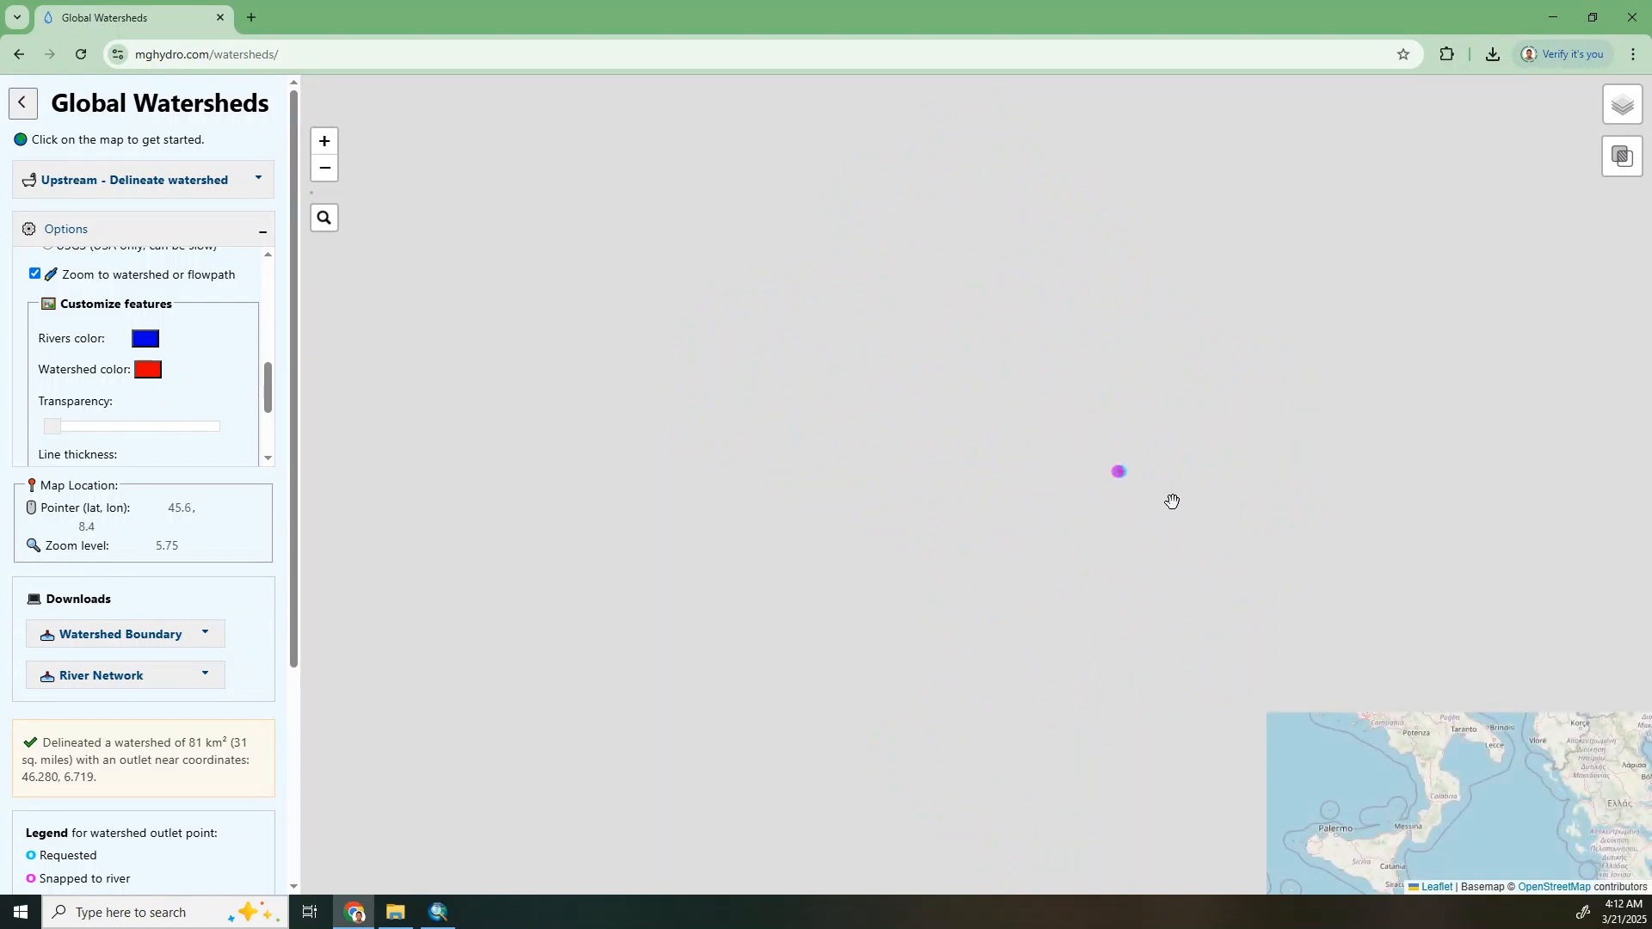
drag(1361, 493, 882, 463)
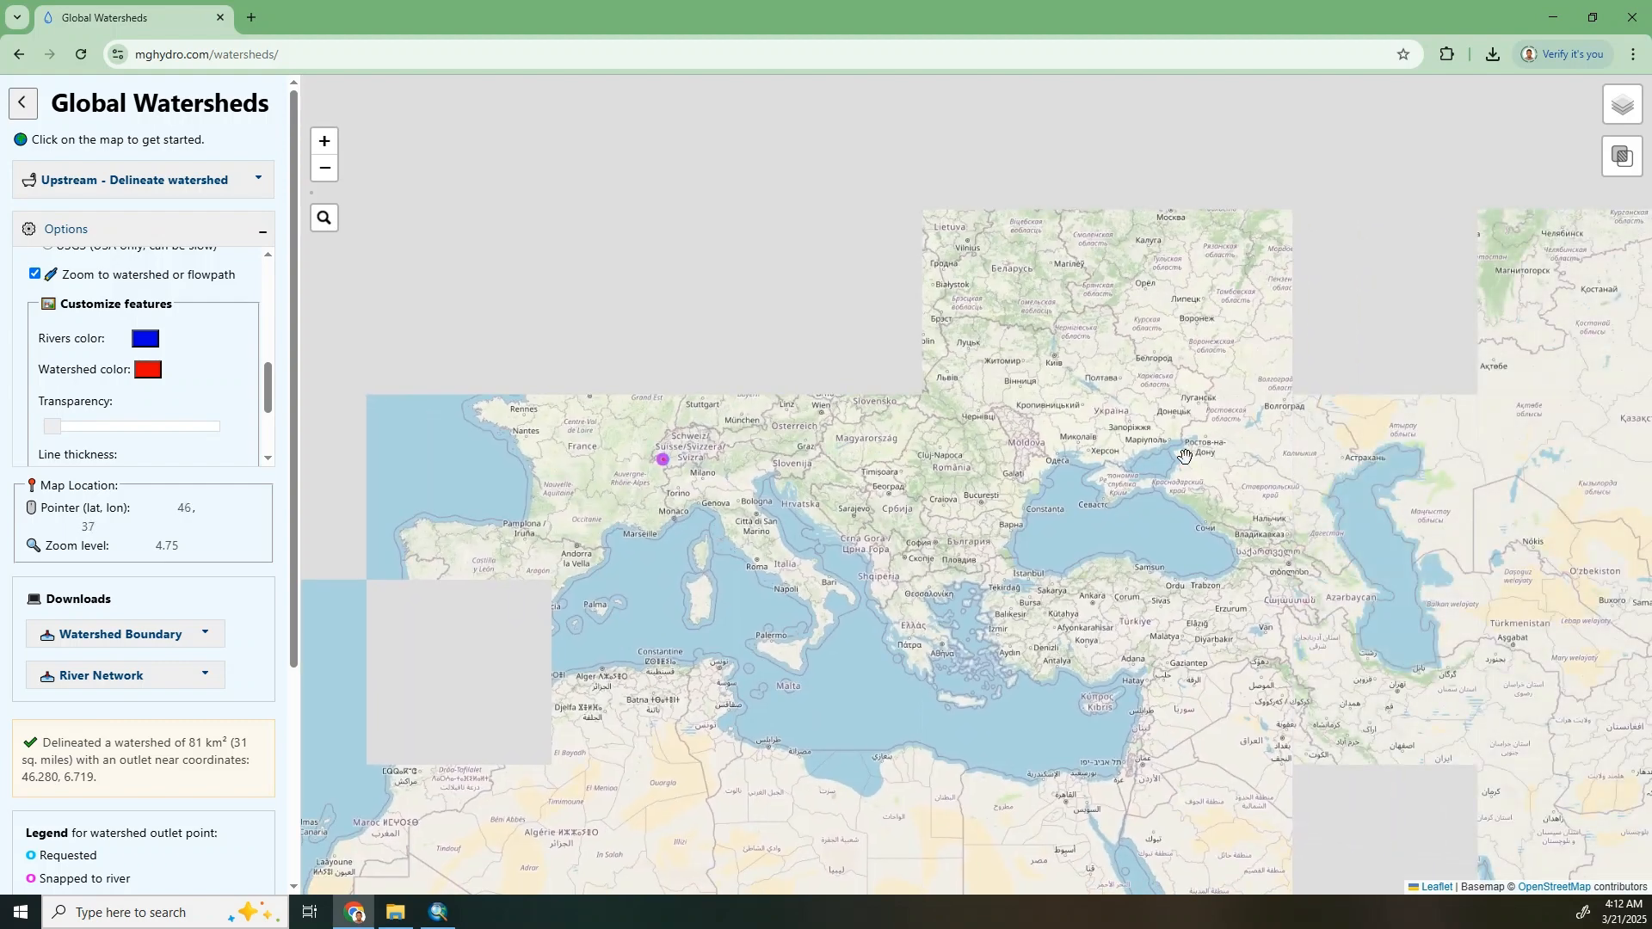
drag(1134, 656, 783, 478)
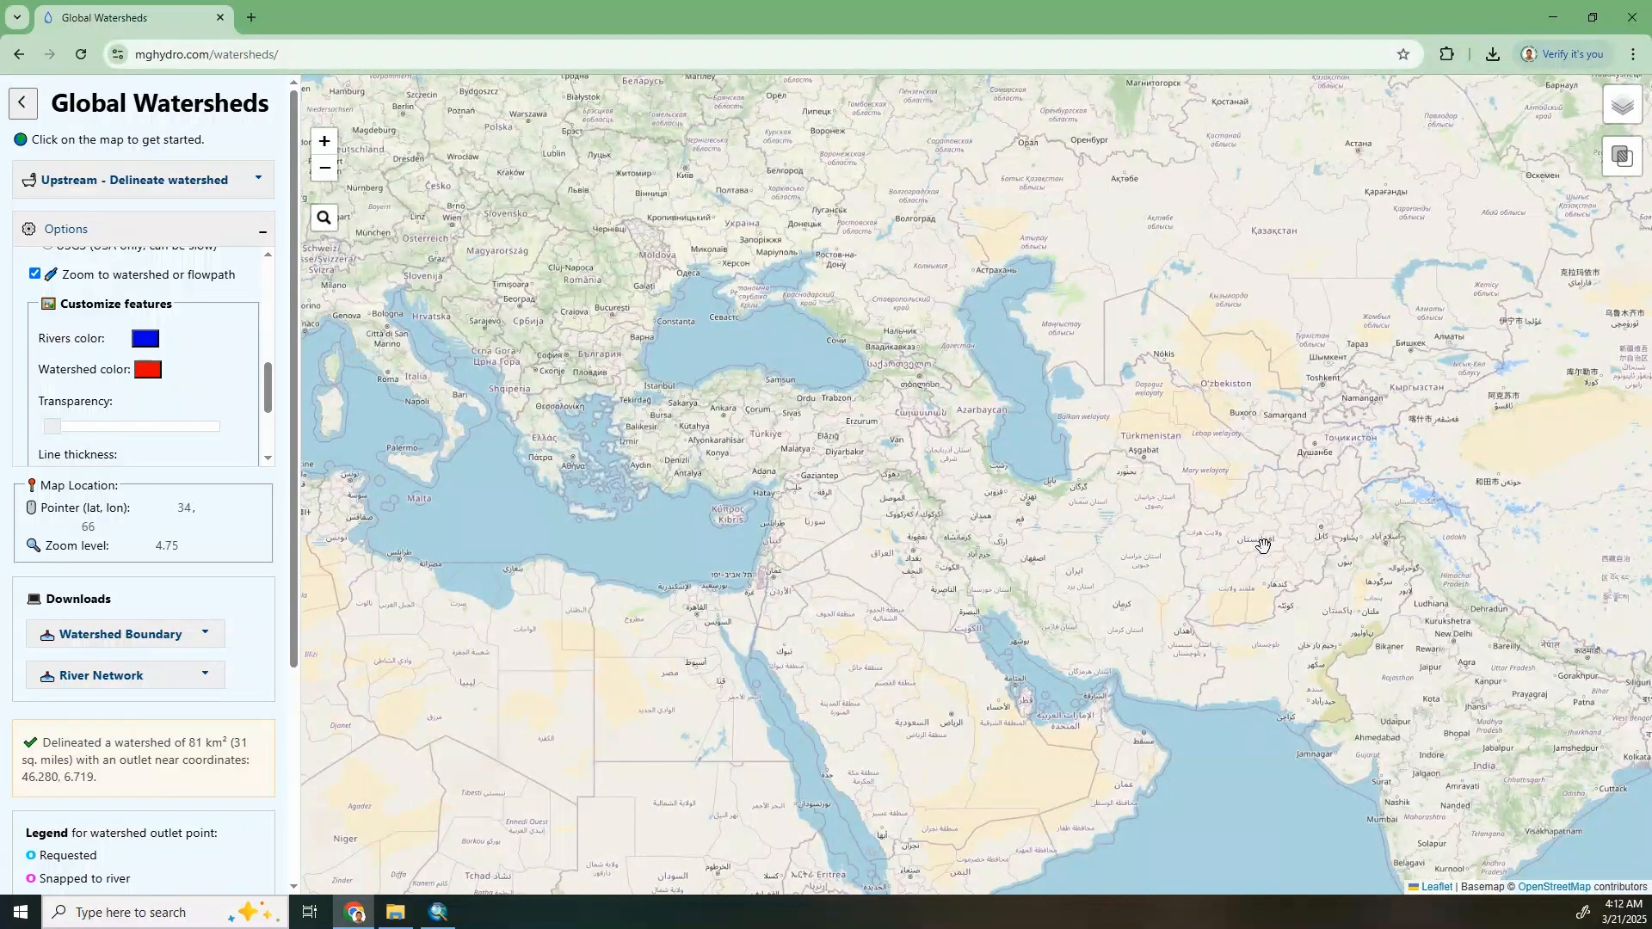
drag(1261, 544, 1003, 450)
drag(1325, 443, 1013, 662)
drag(1262, 370, 1029, 510)
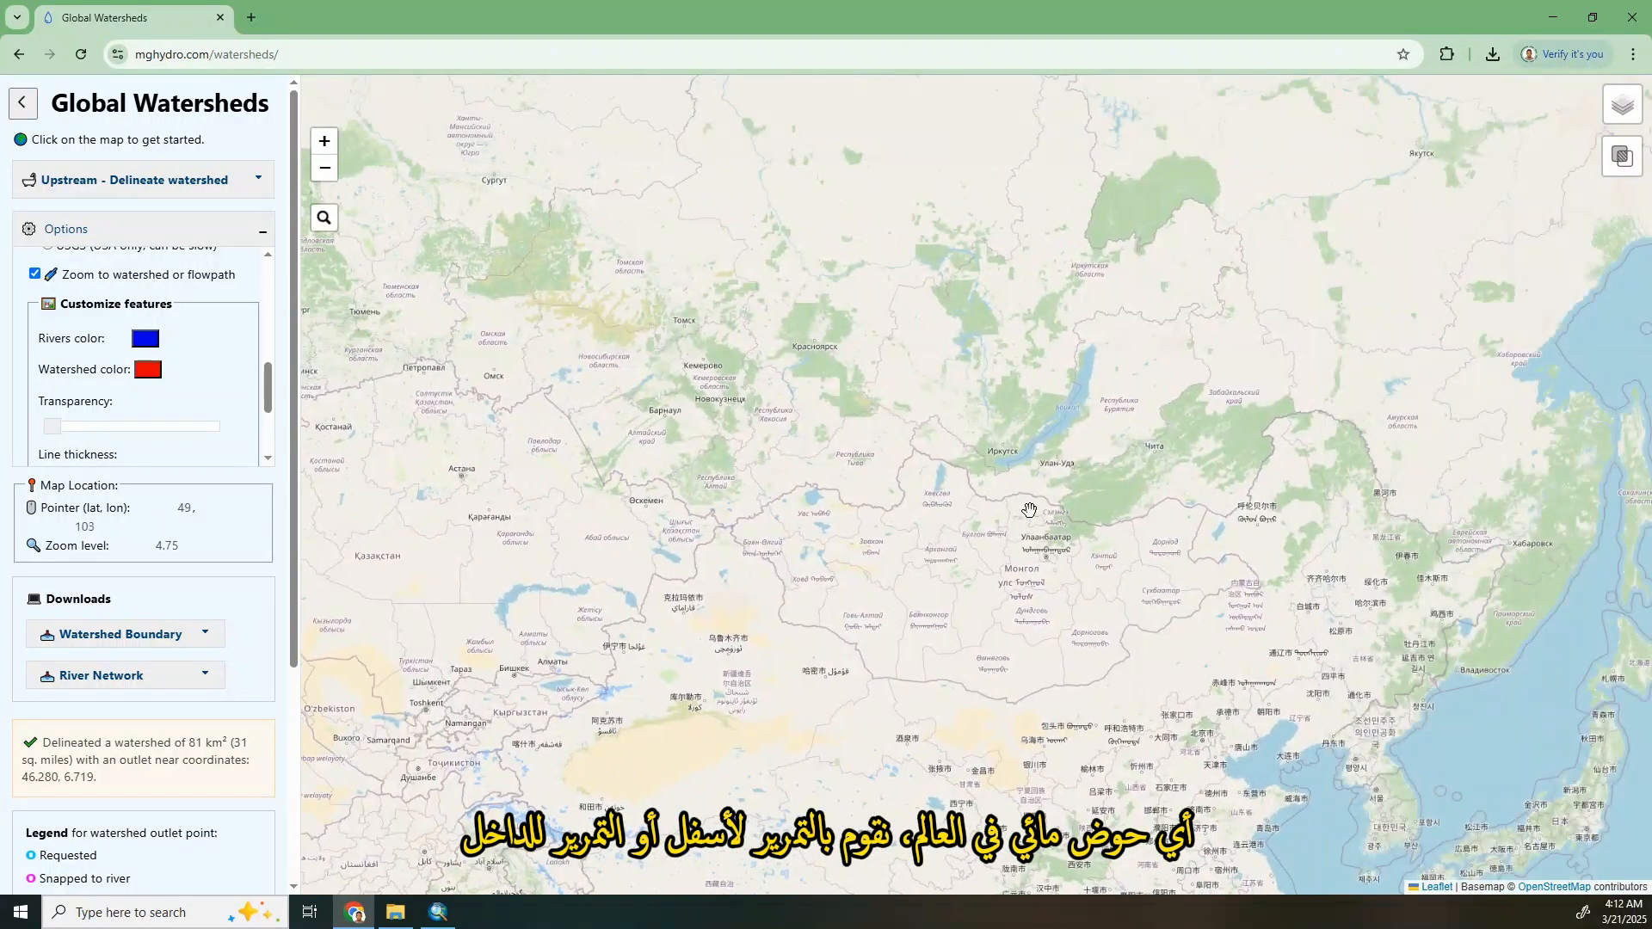
scroll(1079, 473, up, 1)
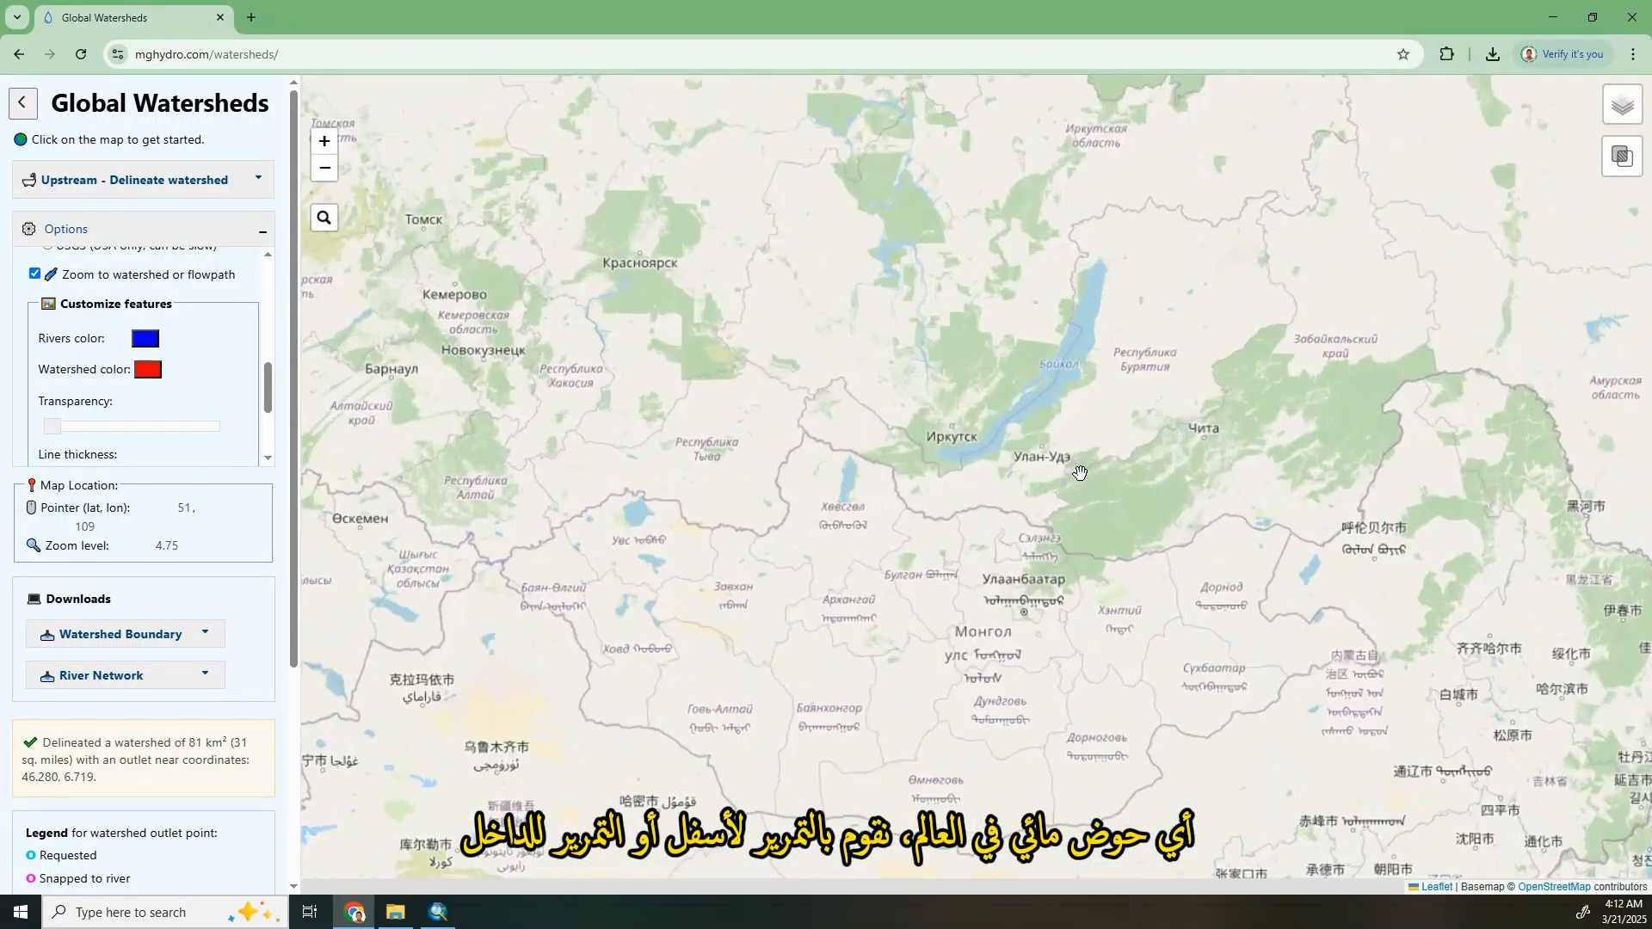
drag(1110, 417, 1080, 465)
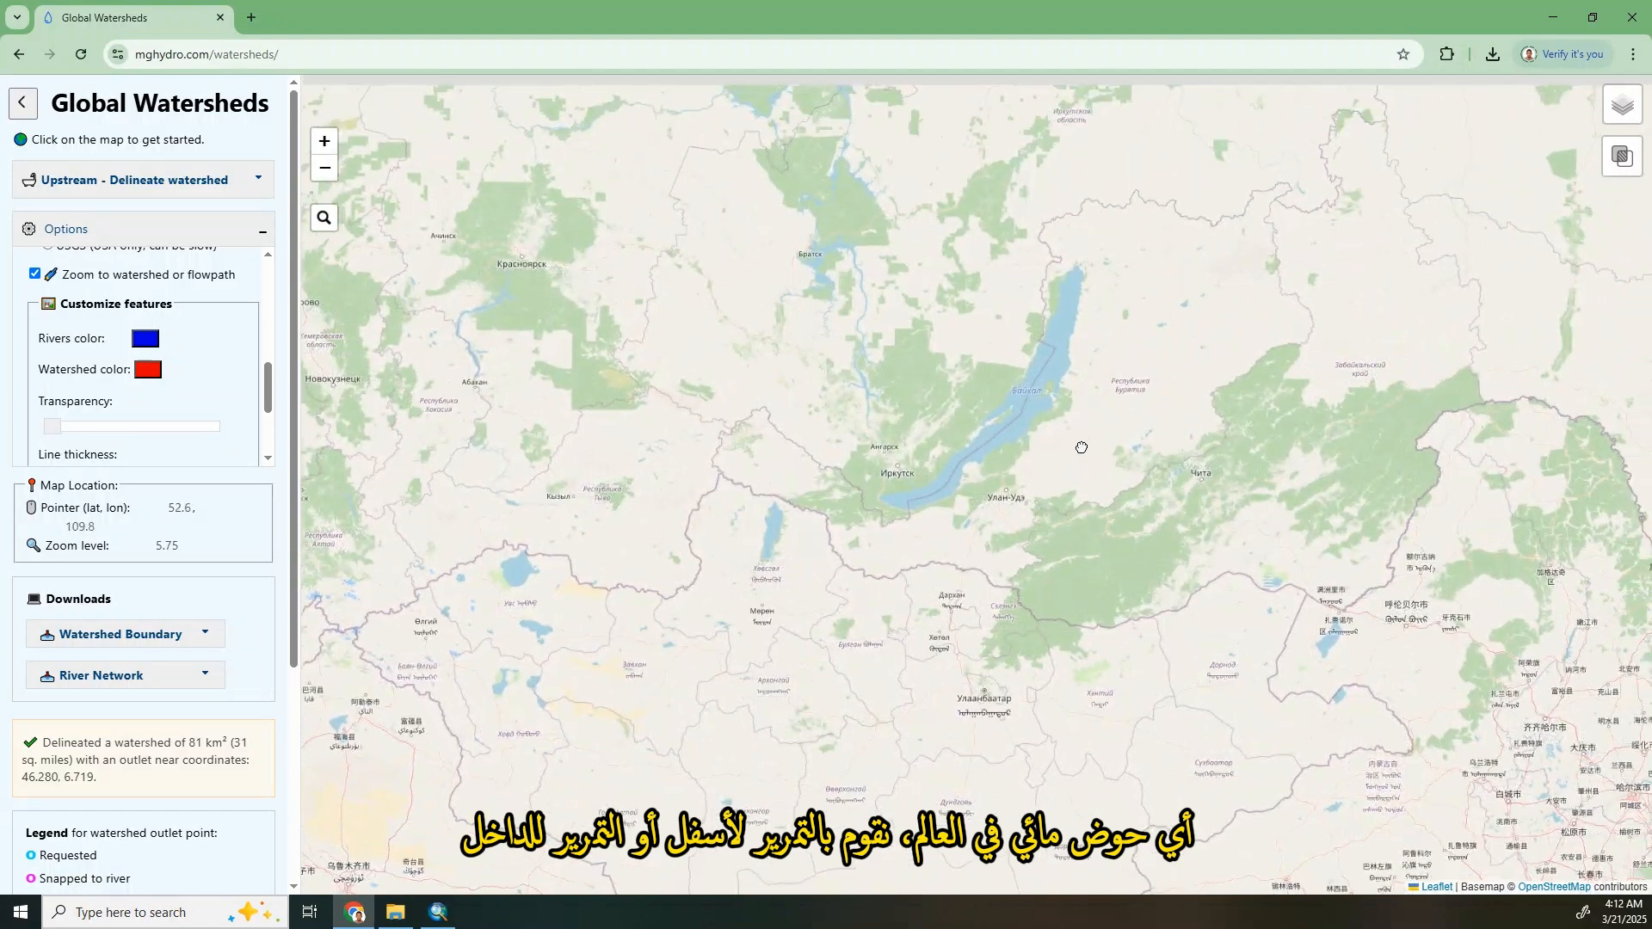
click(891, 508)
click(874, 474)
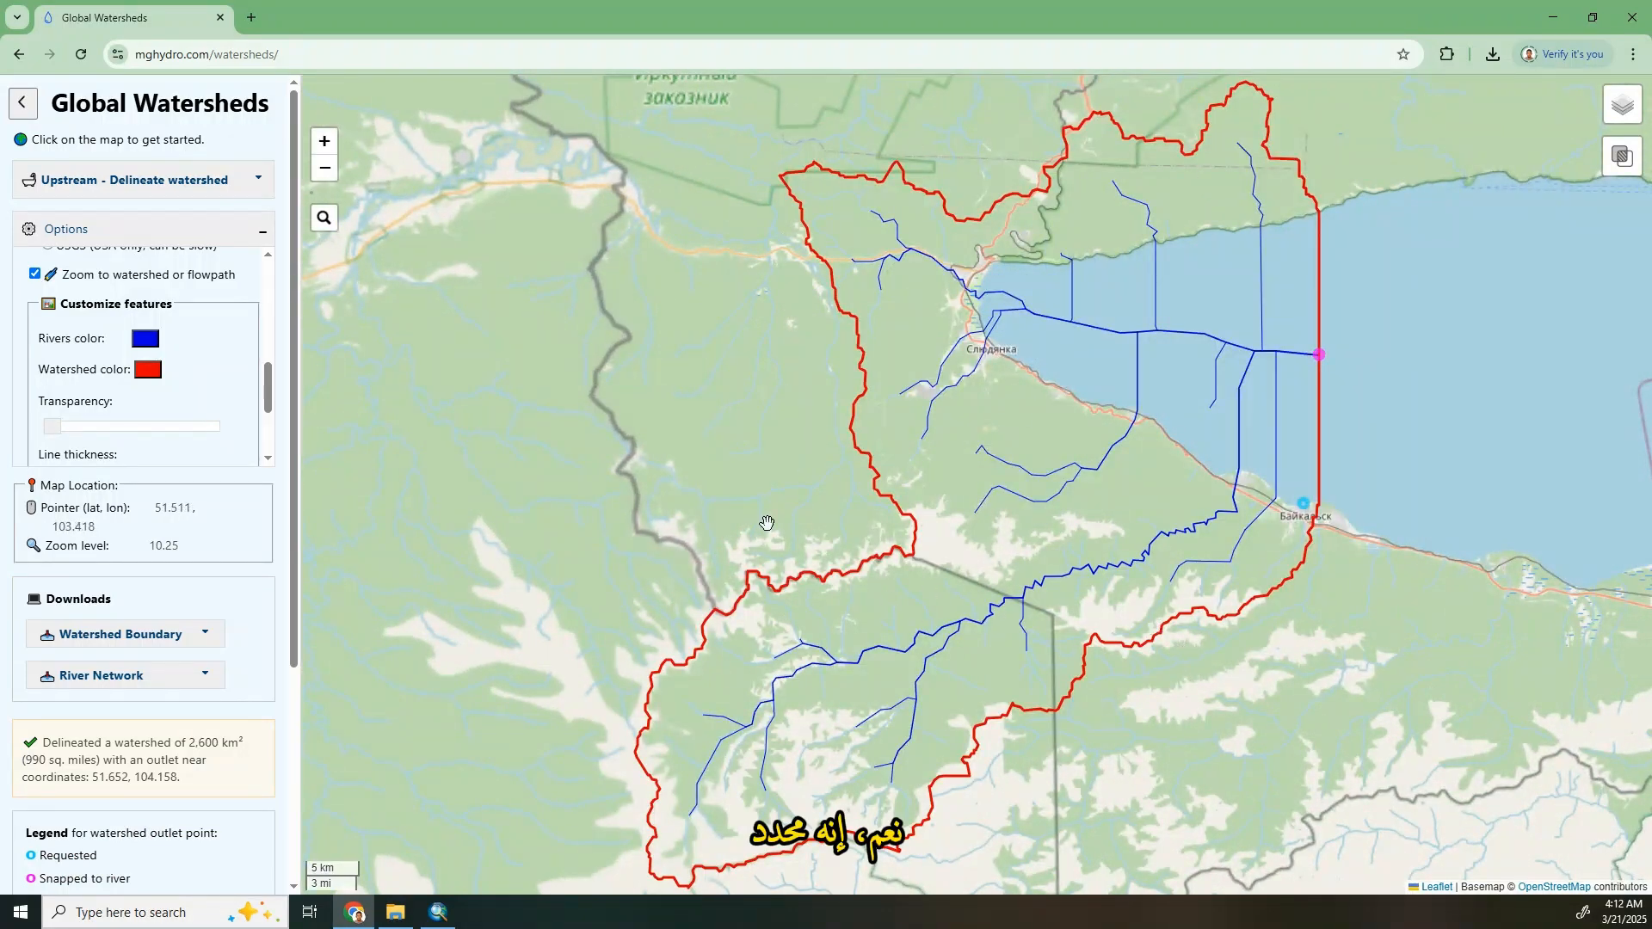
Delineate the upstream watershed for a point on the boundary line west of Lake Baikal, at about latitude 51.64, longitude 103.20
click(602, 361)
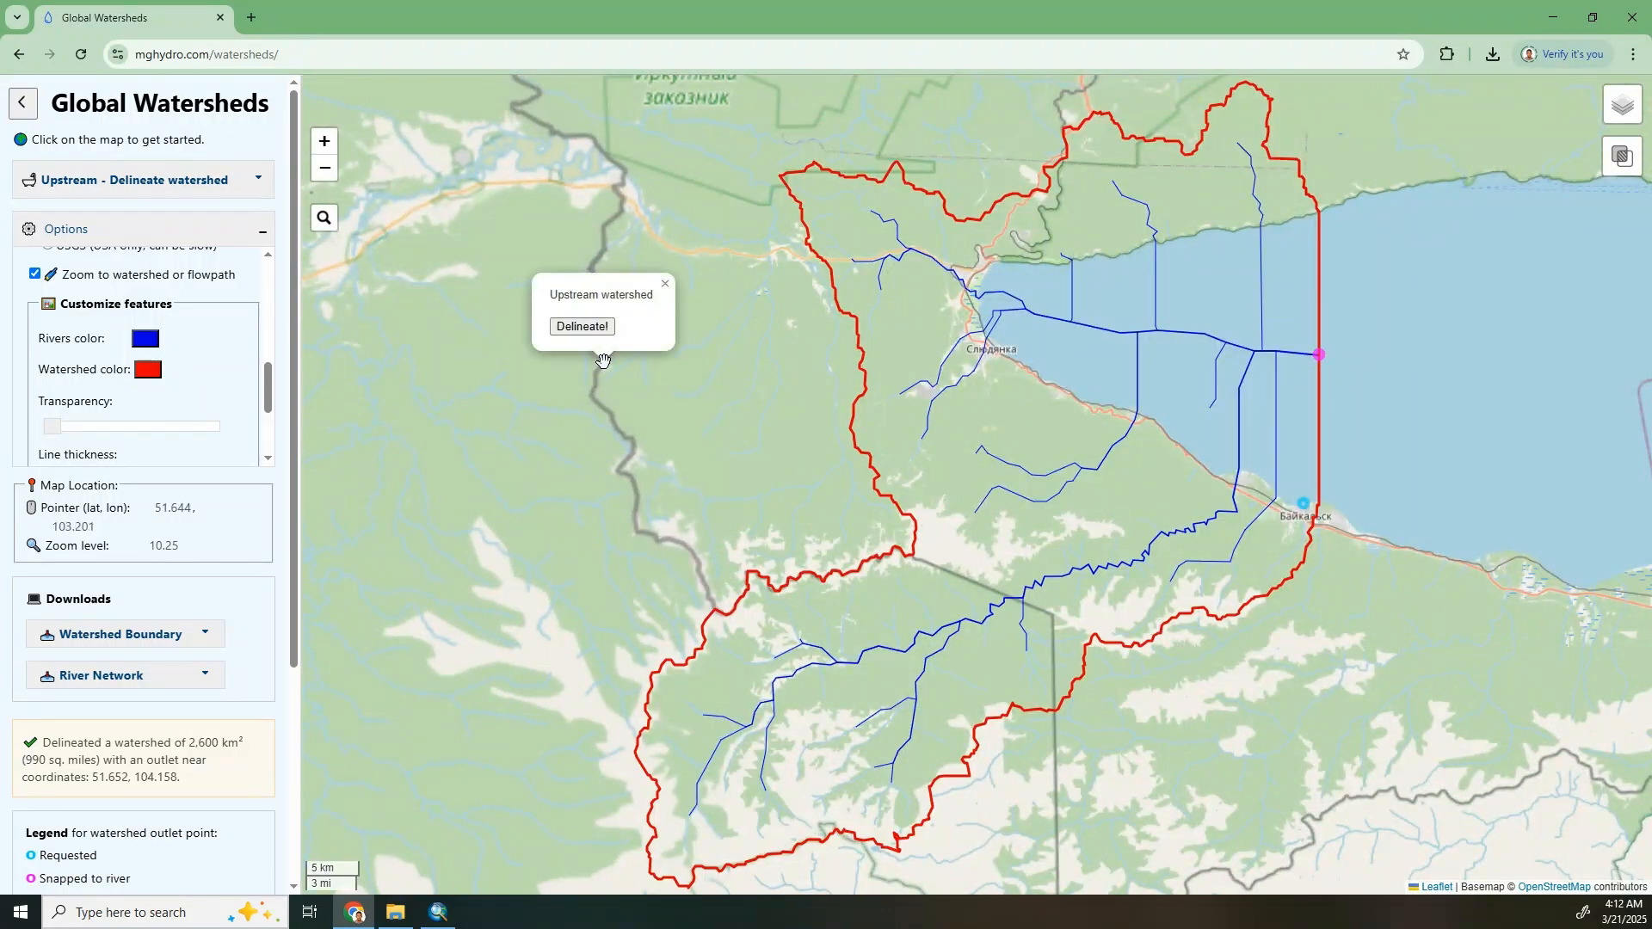
click(582, 325)
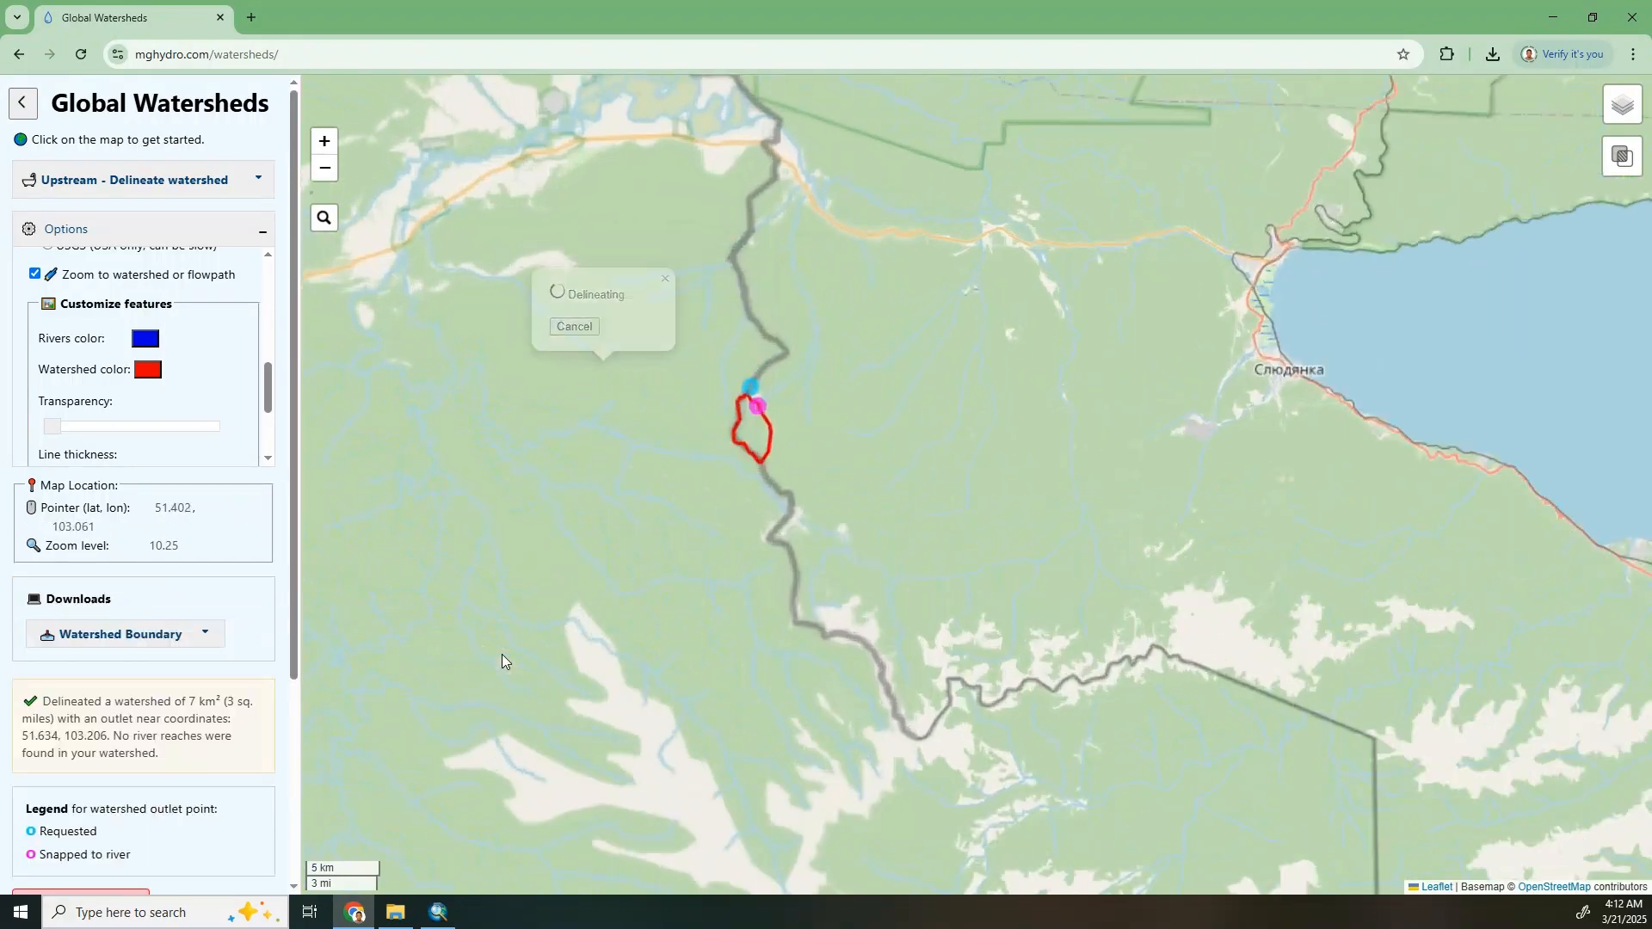
scroll(646, 597, down, 2)
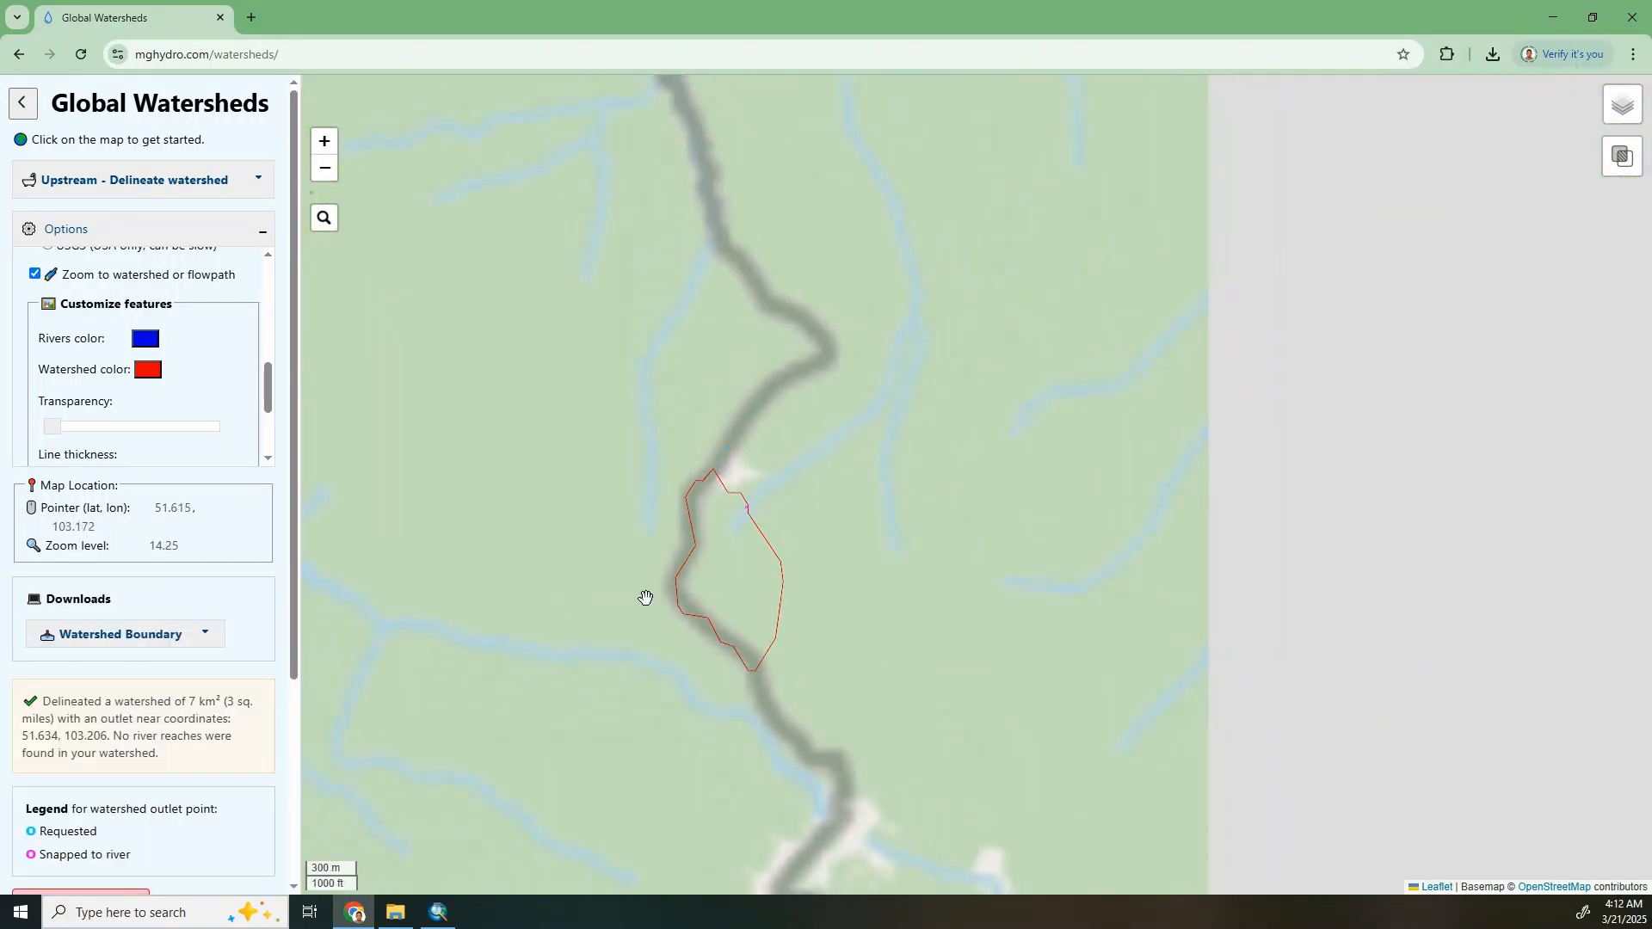
scroll(646, 597, down, 2)
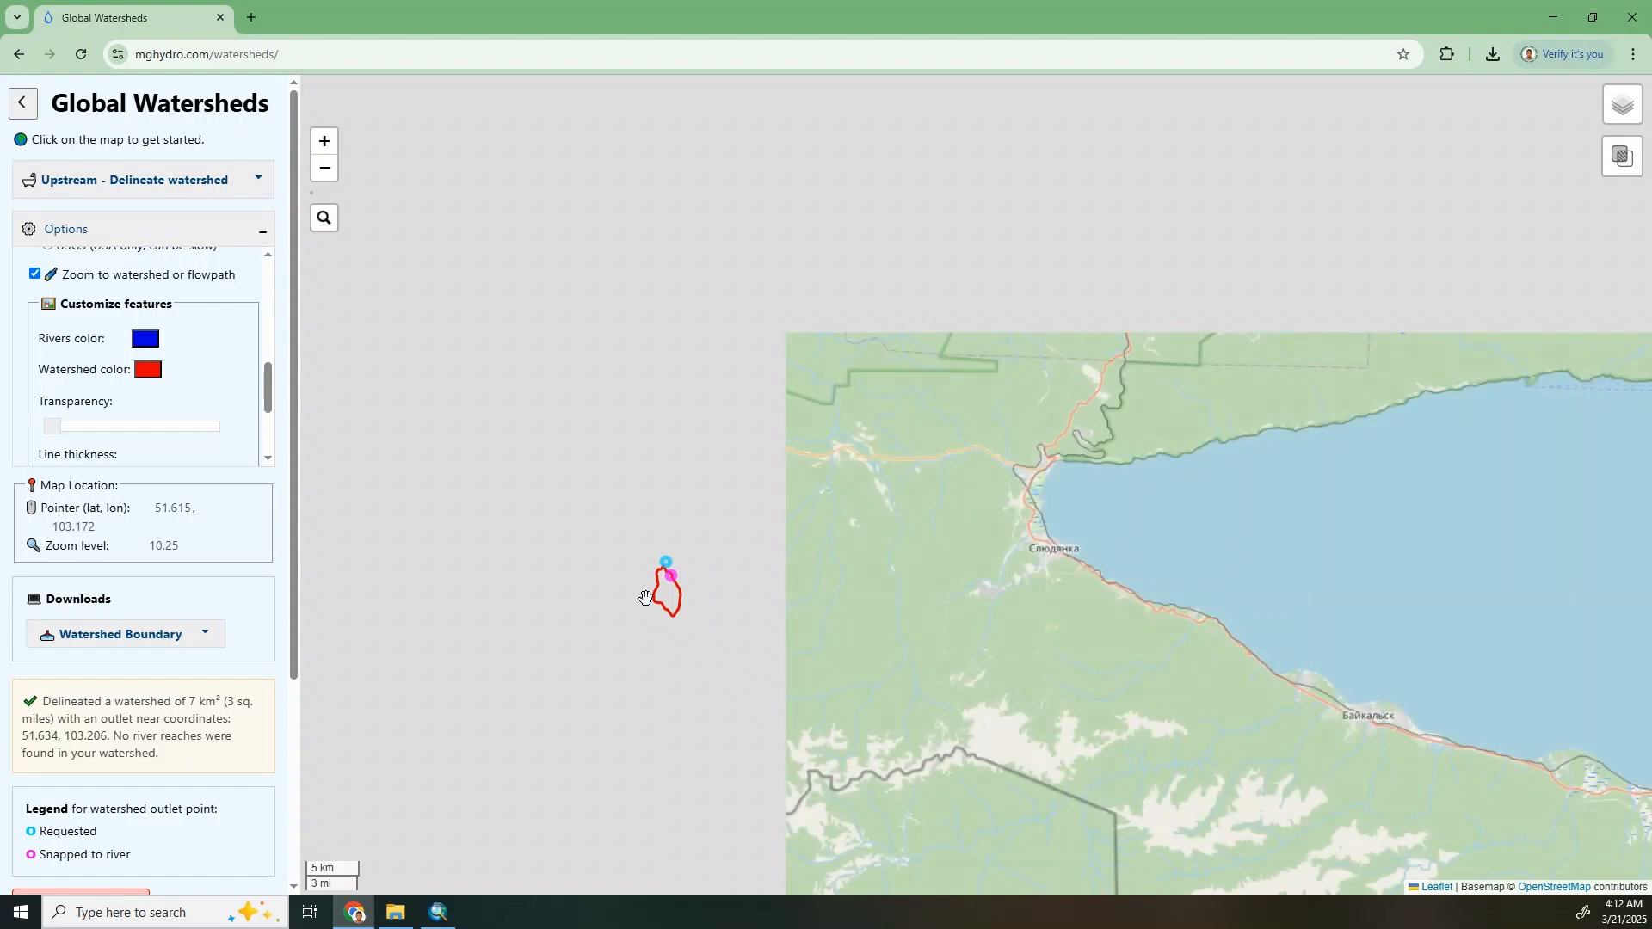
scroll(646, 597, down, 1)
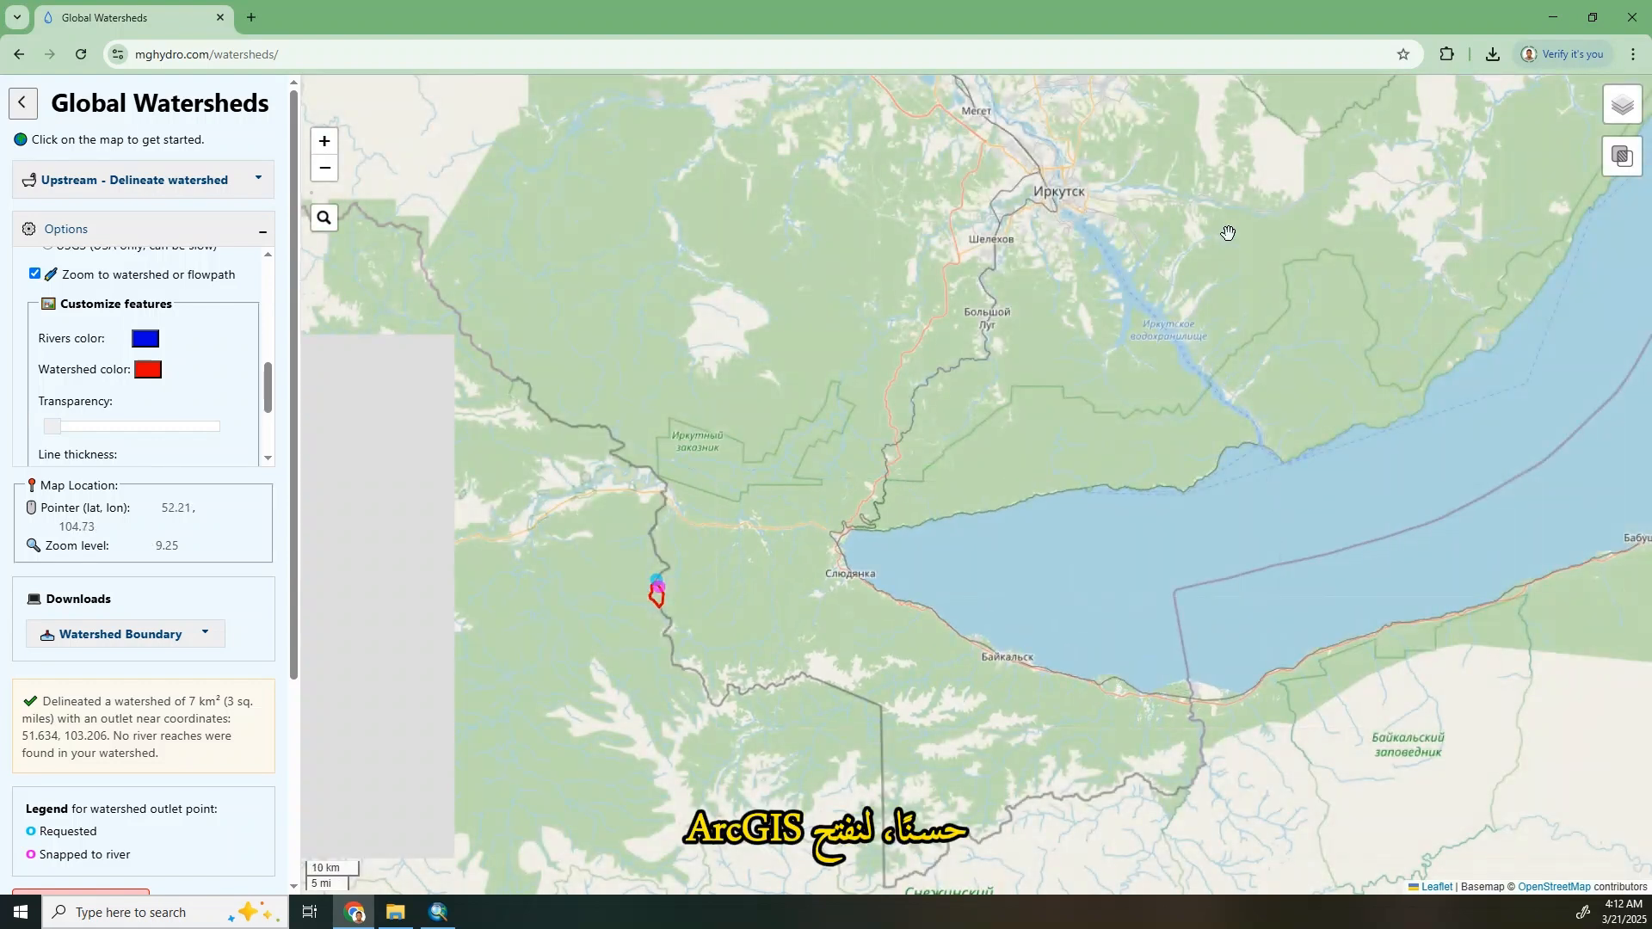
Open ArcMap, switch to the Downloads folder in File Explorer, and extract watershed (2).zip into its own watershed (2) folder
click(1553, 17)
click(439, 916)
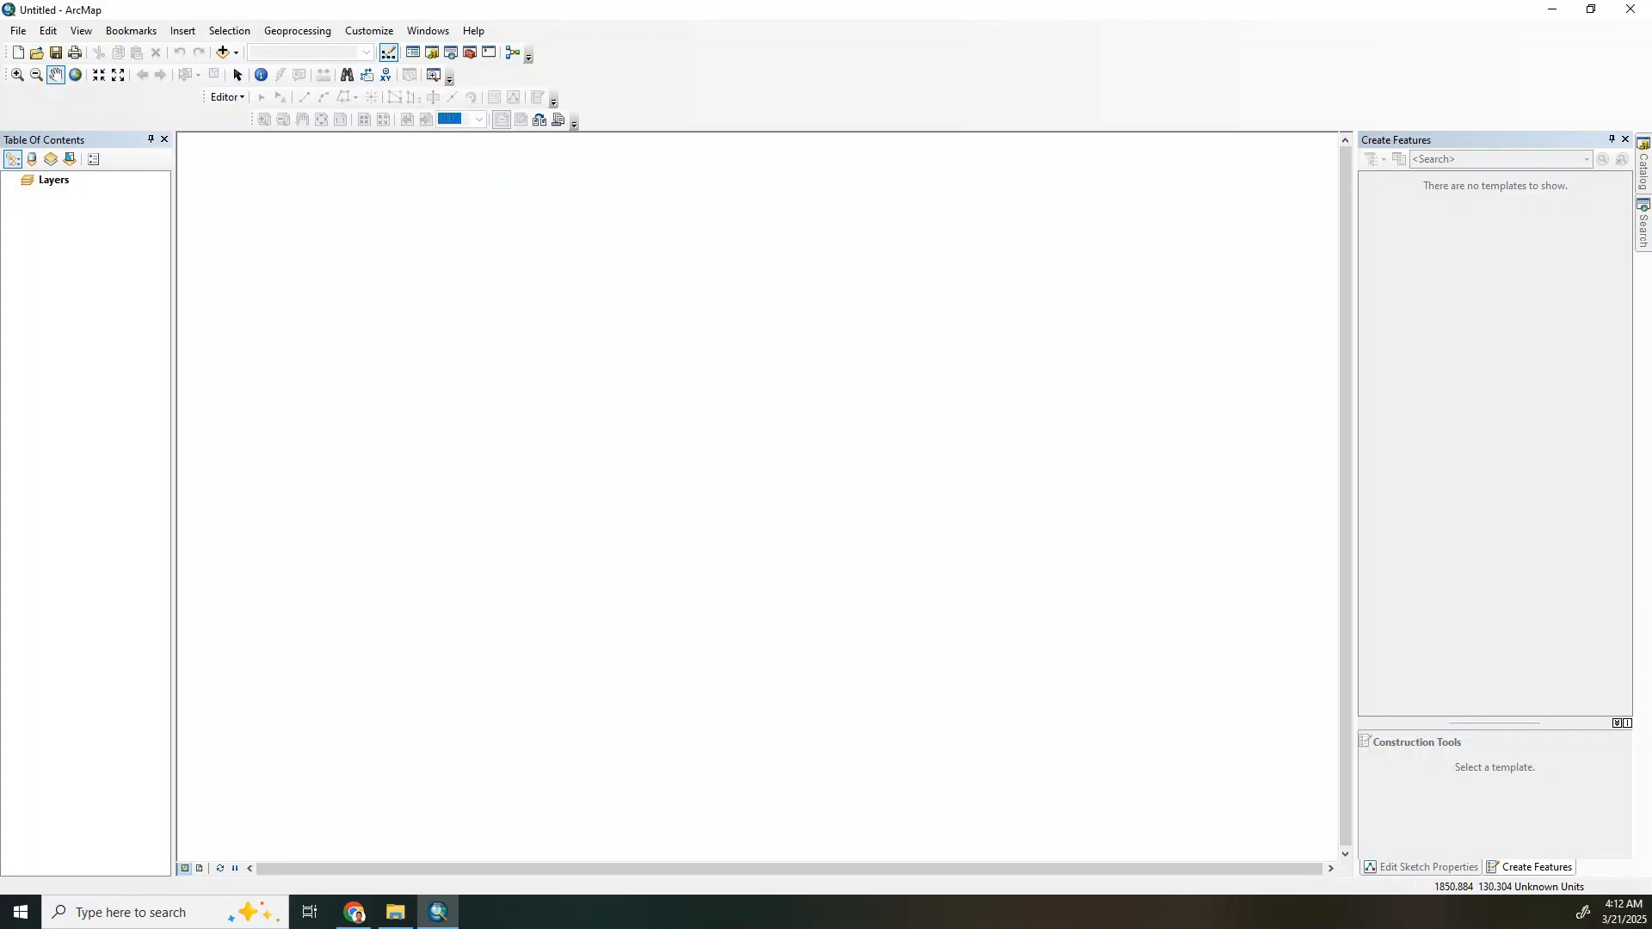
click(395, 912)
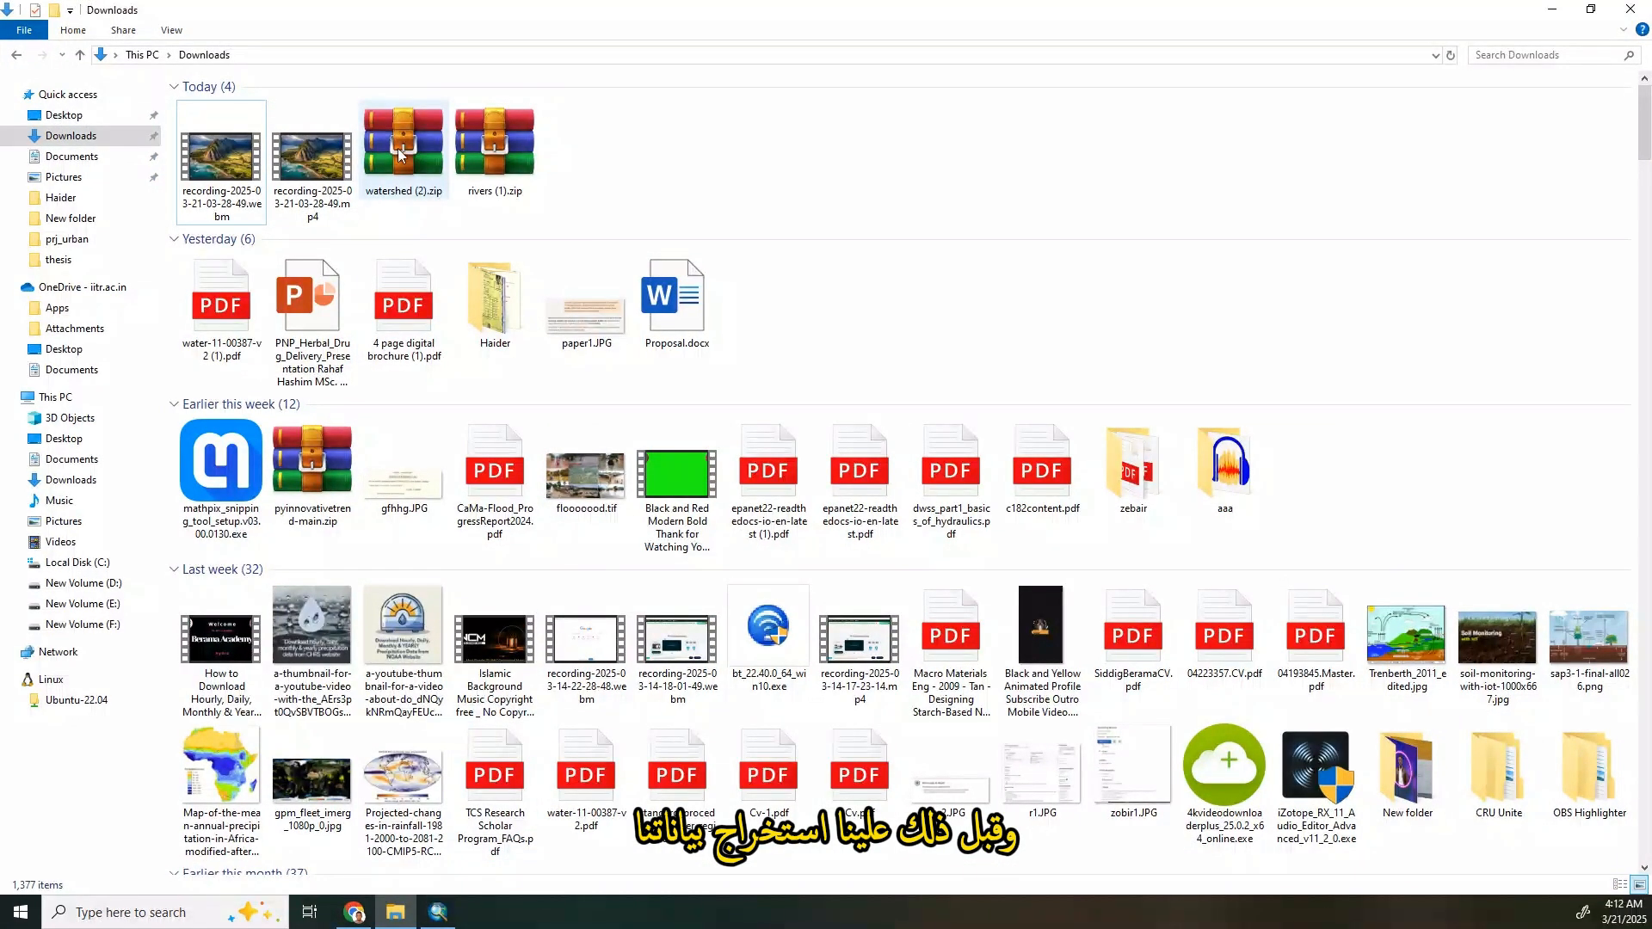
click(427, 181)
right_click(428, 180)
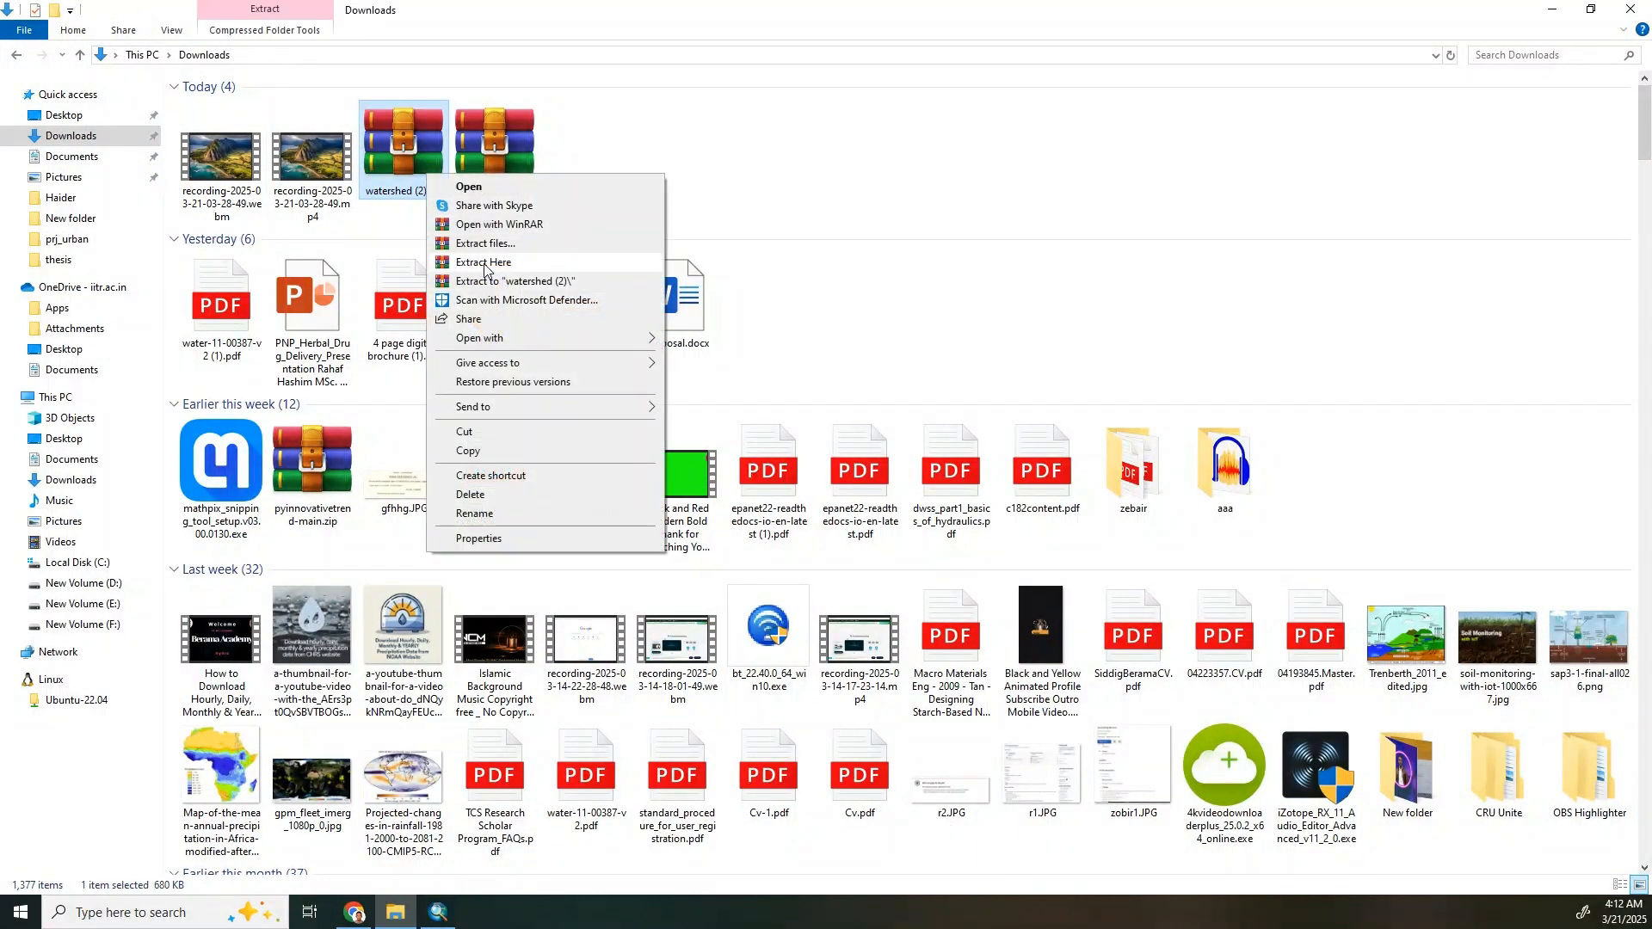
click(510, 244)
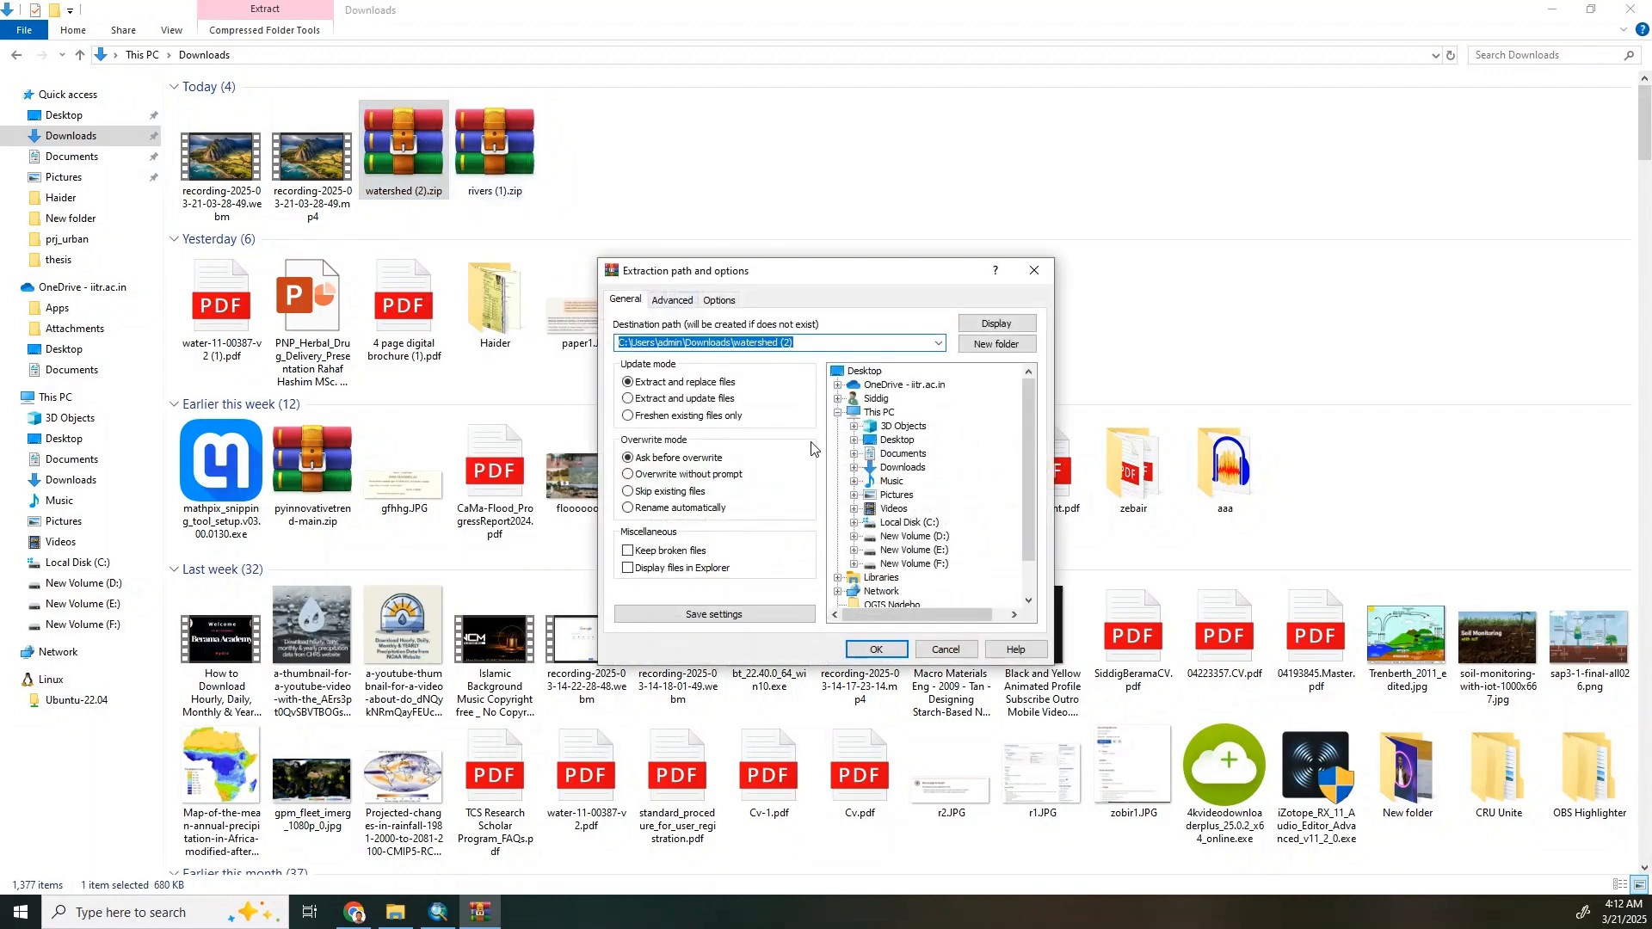
click(874, 650)
Extract rivers (1).zip into its own rivers (1) folder in Downloads
click(495, 155)
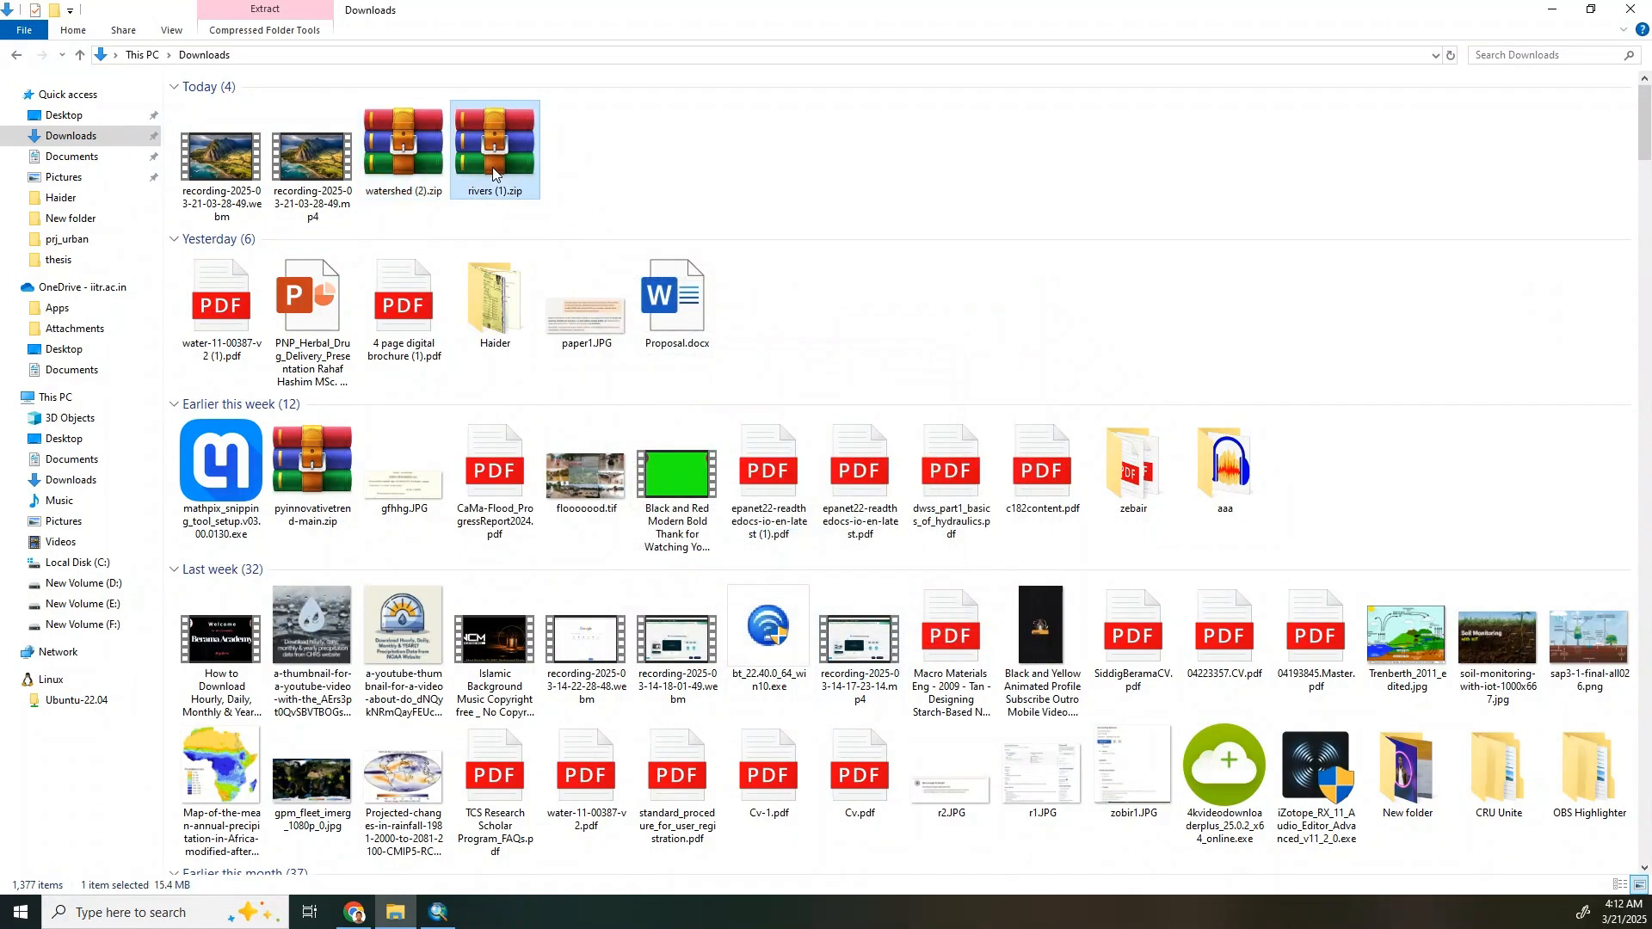
right_click(494, 168)
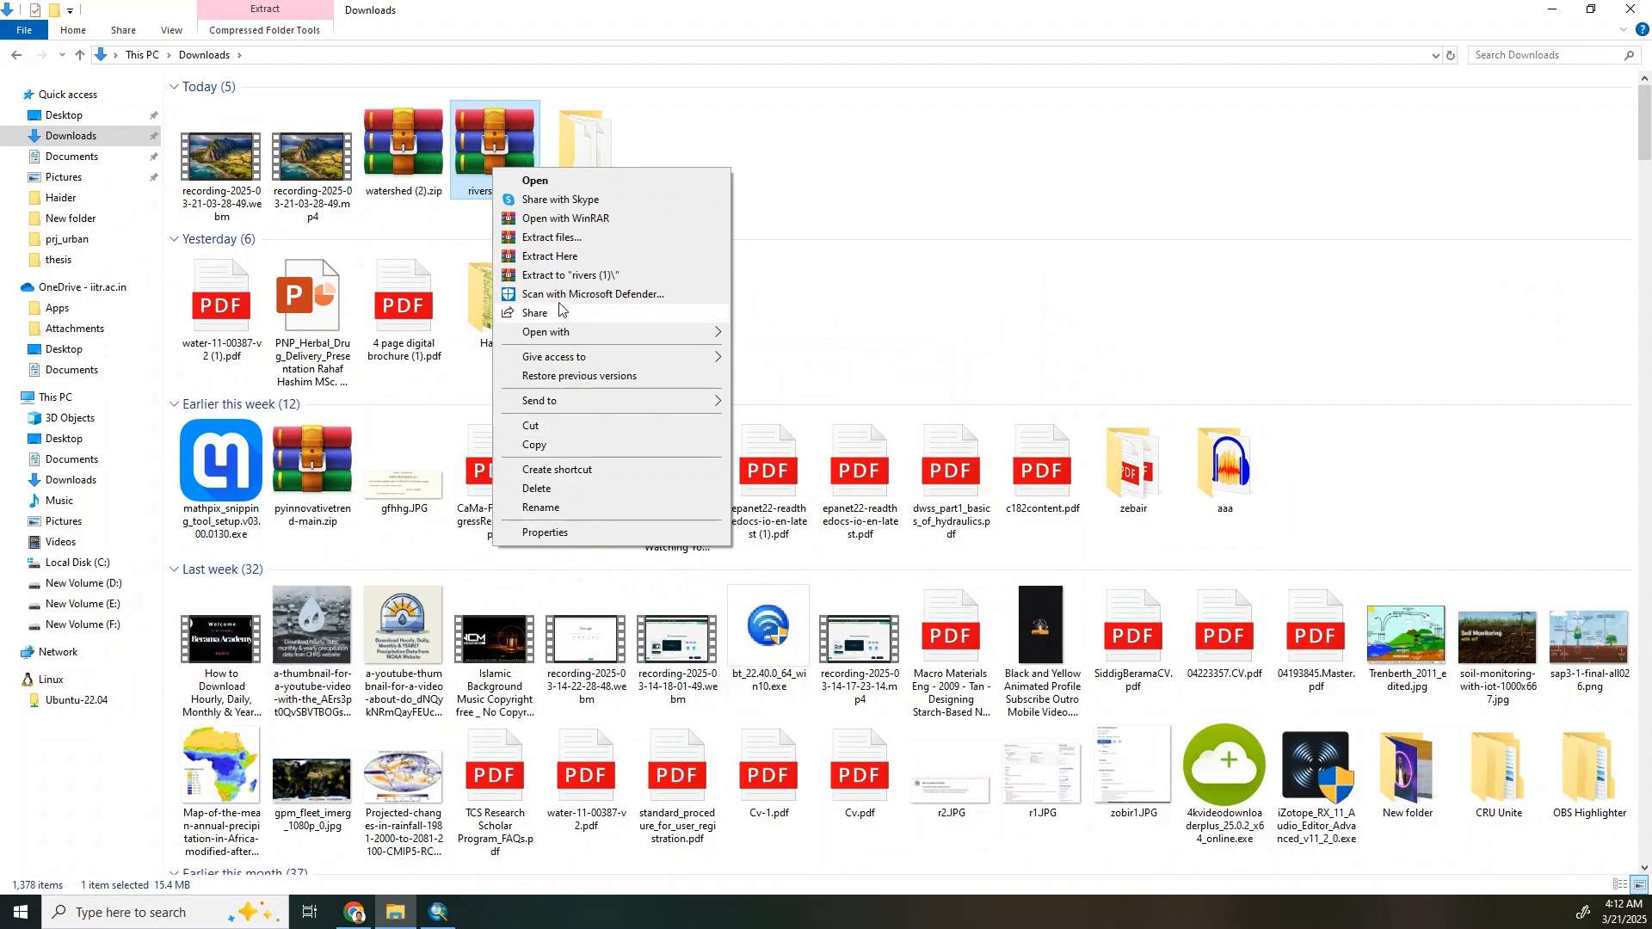
click(564, 240)
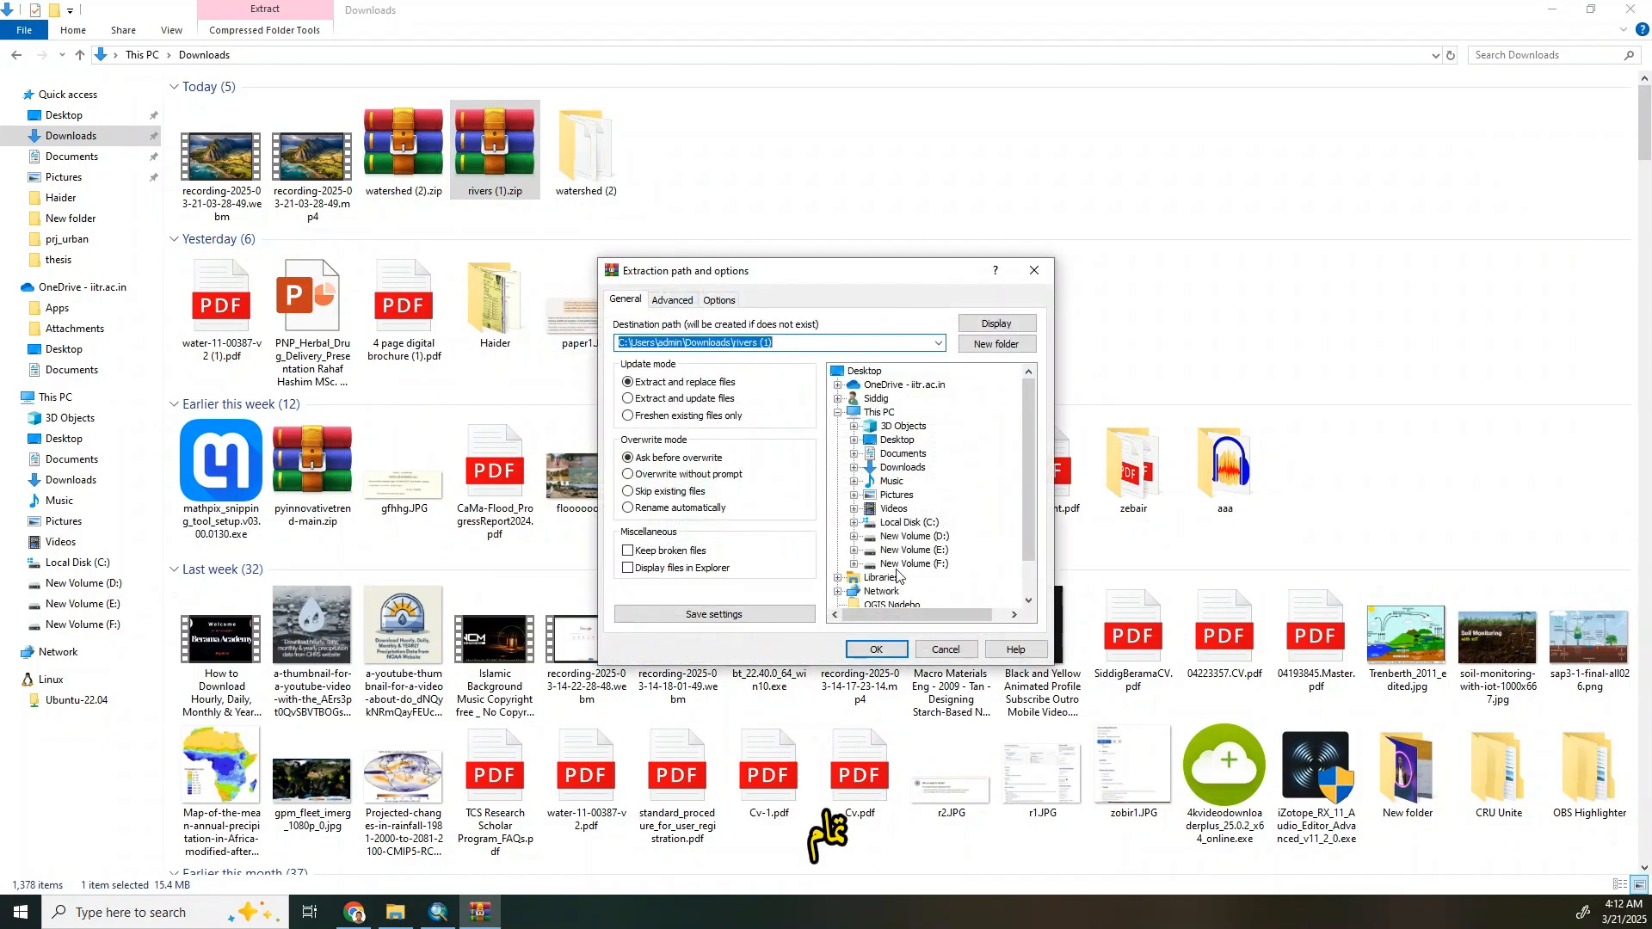
click(871, 646)
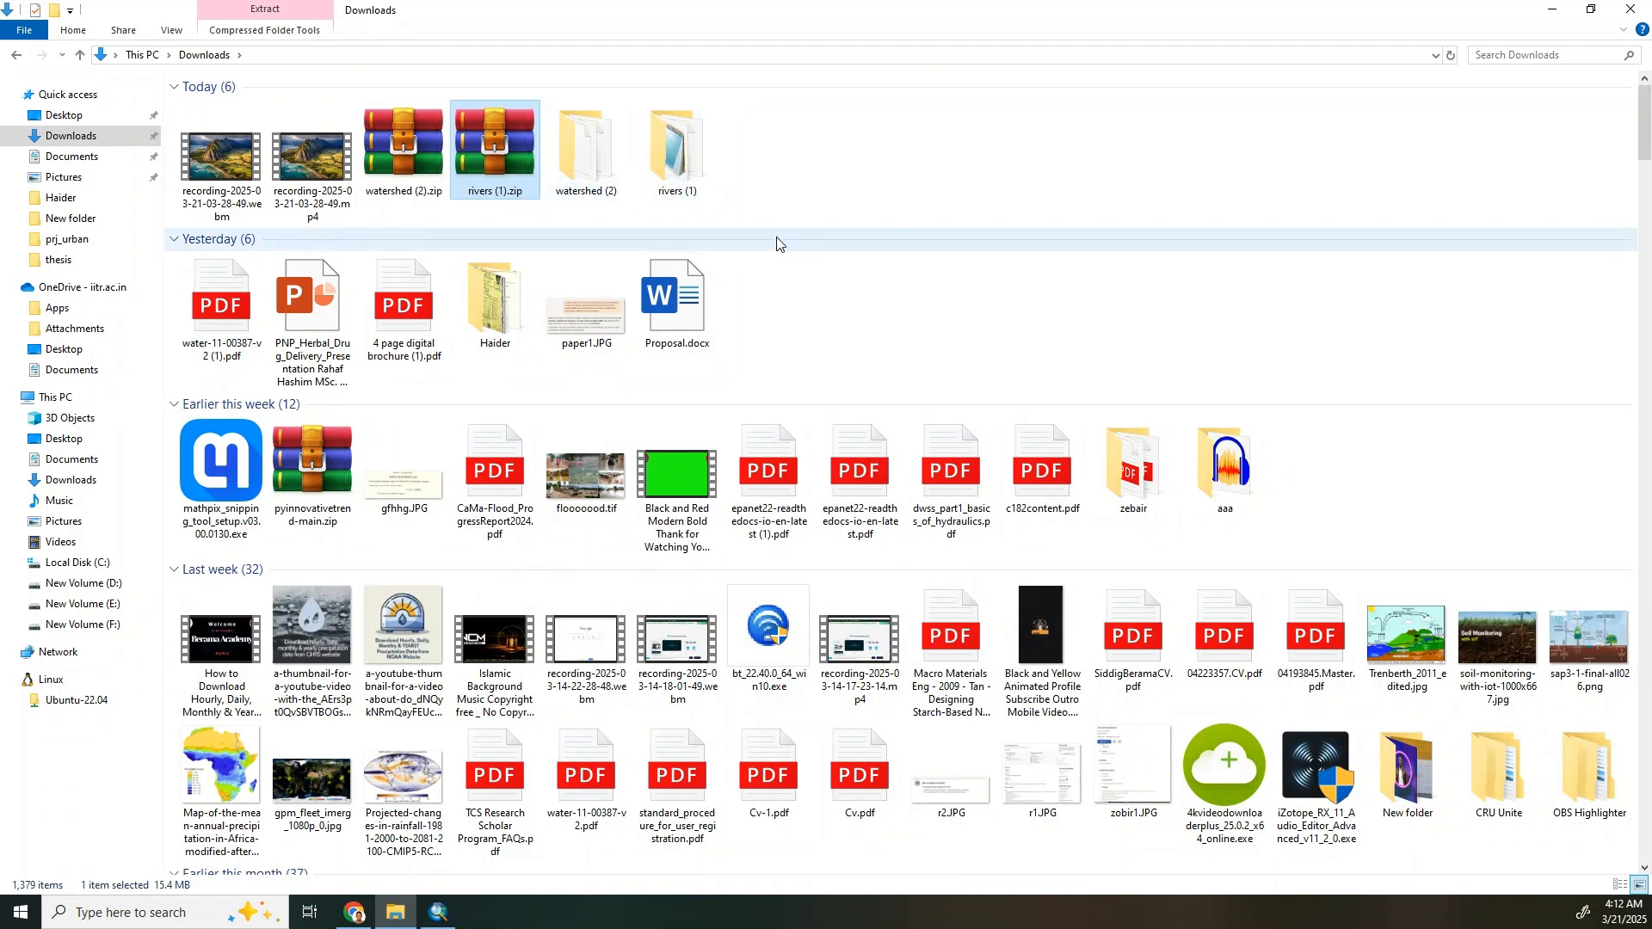
click(817, 215)
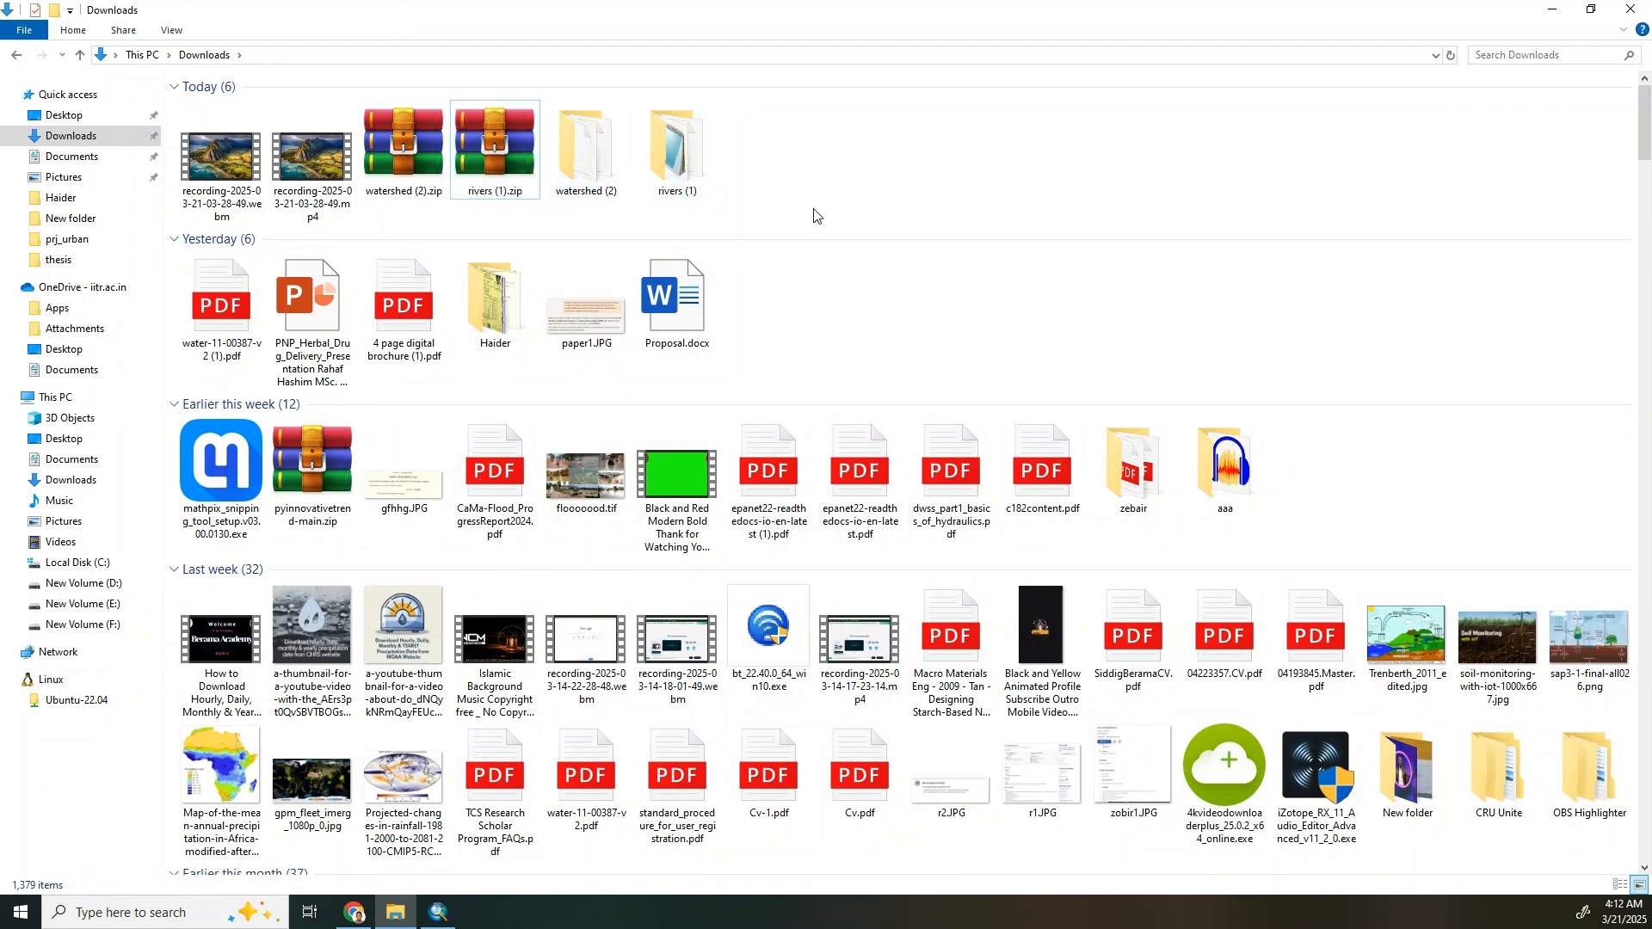
Switch to ArcMap, start adding data, and set the source location to C:\Users\admin\Downloads through a folder connection
click(438, 912)
click(222, 52)
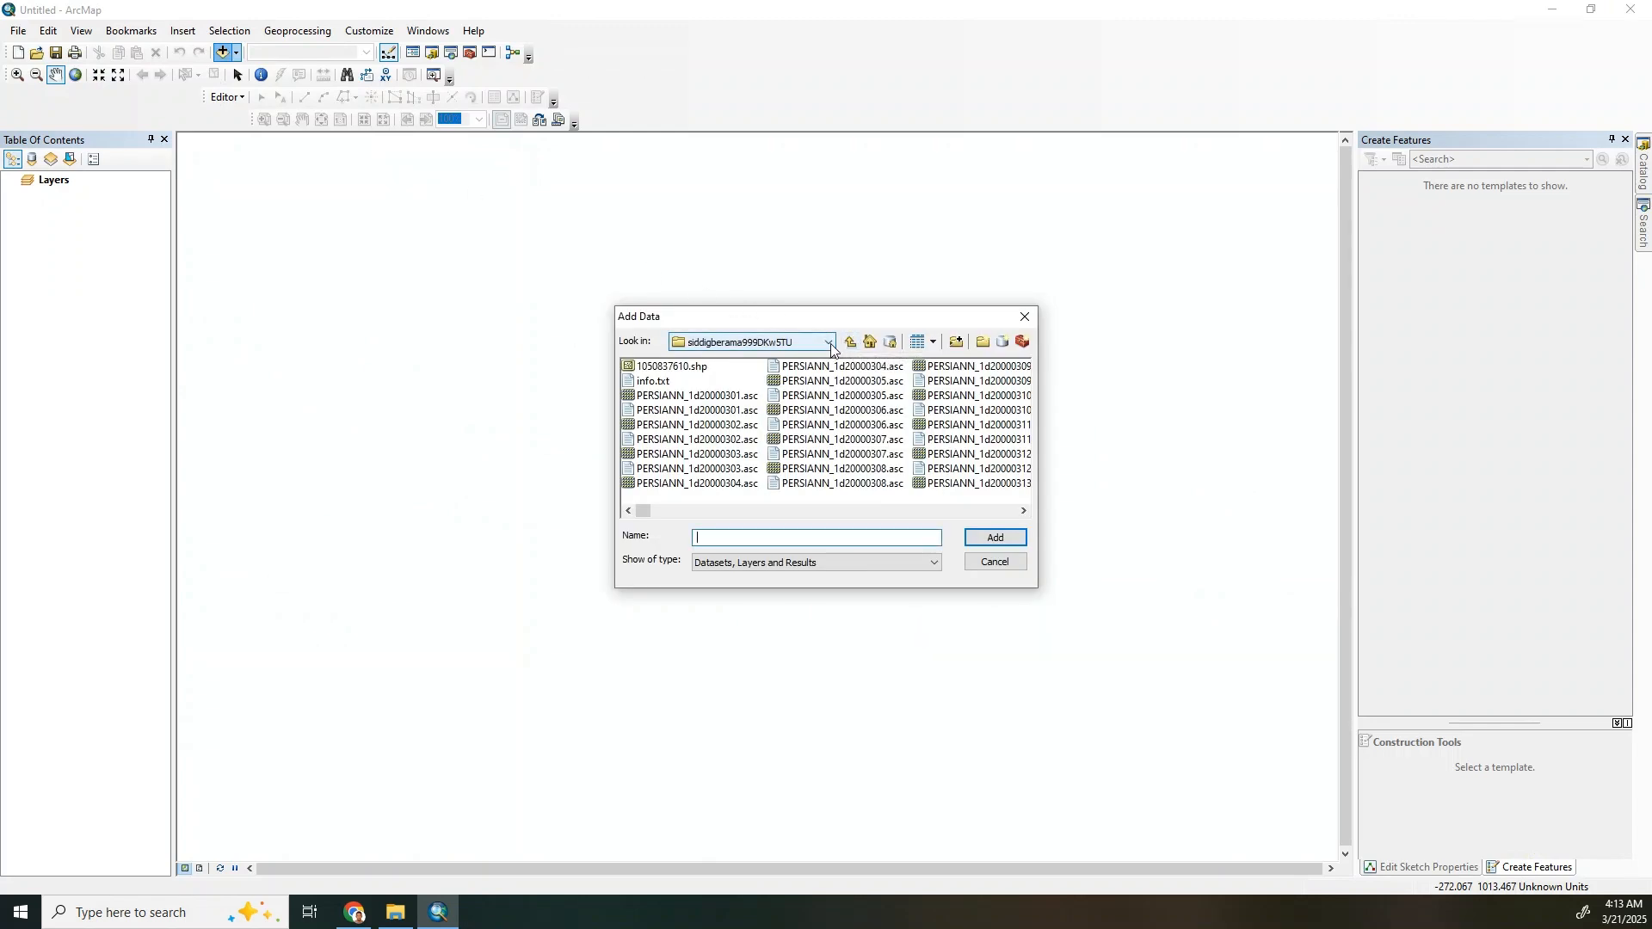
click(832, 346)
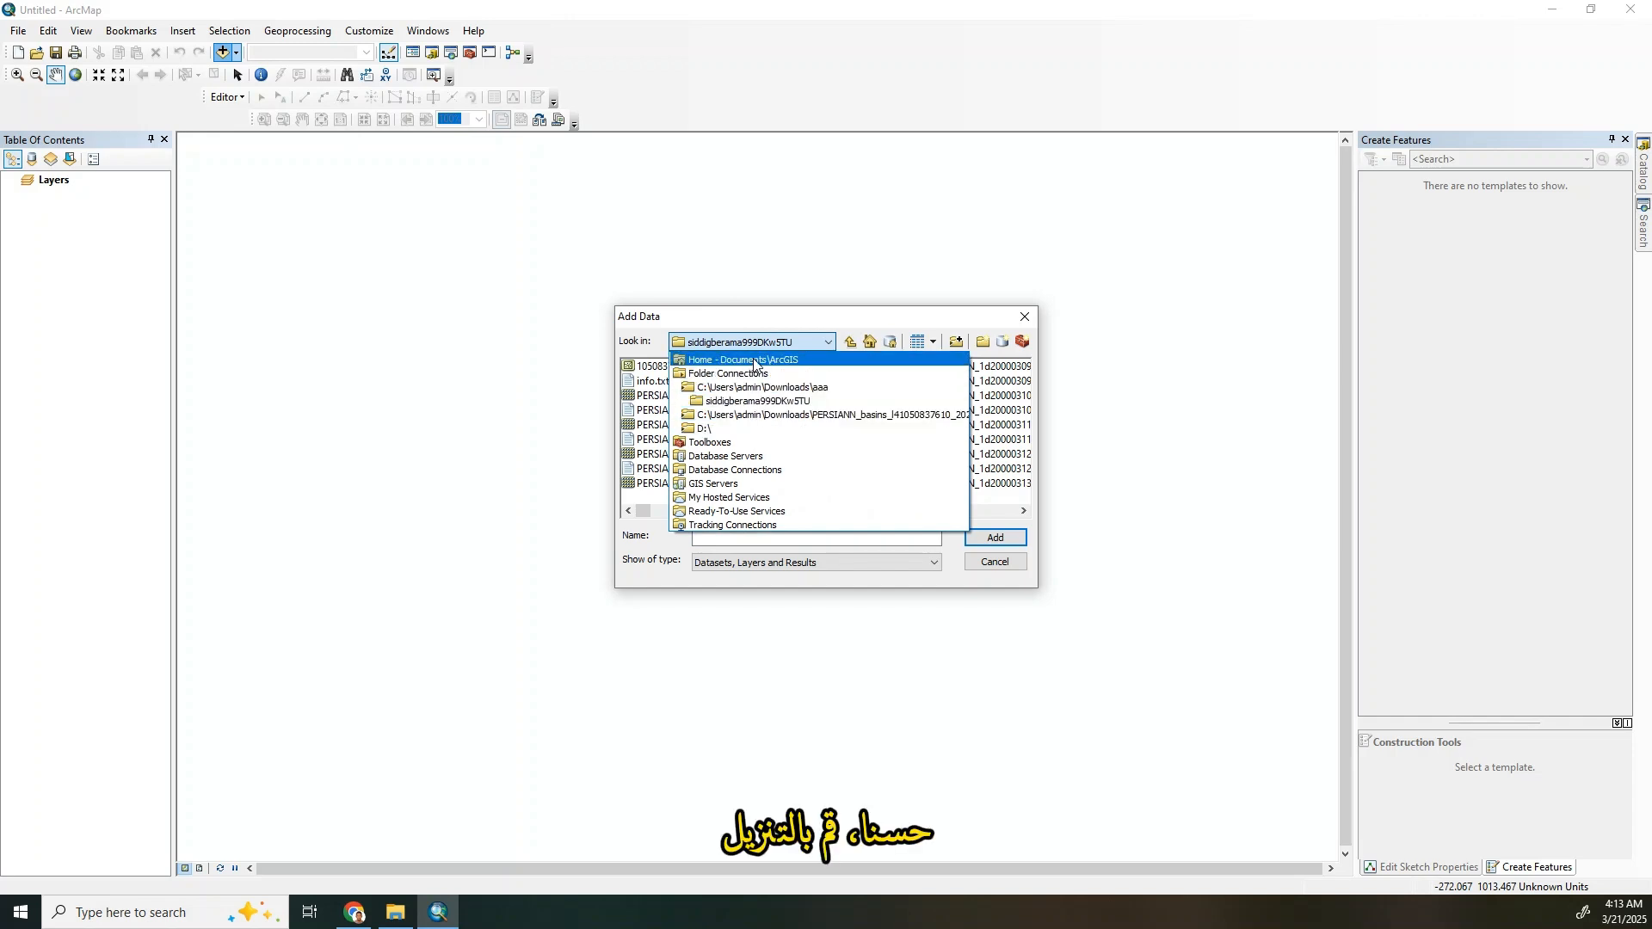
click(772, 415)
click(772, 414)
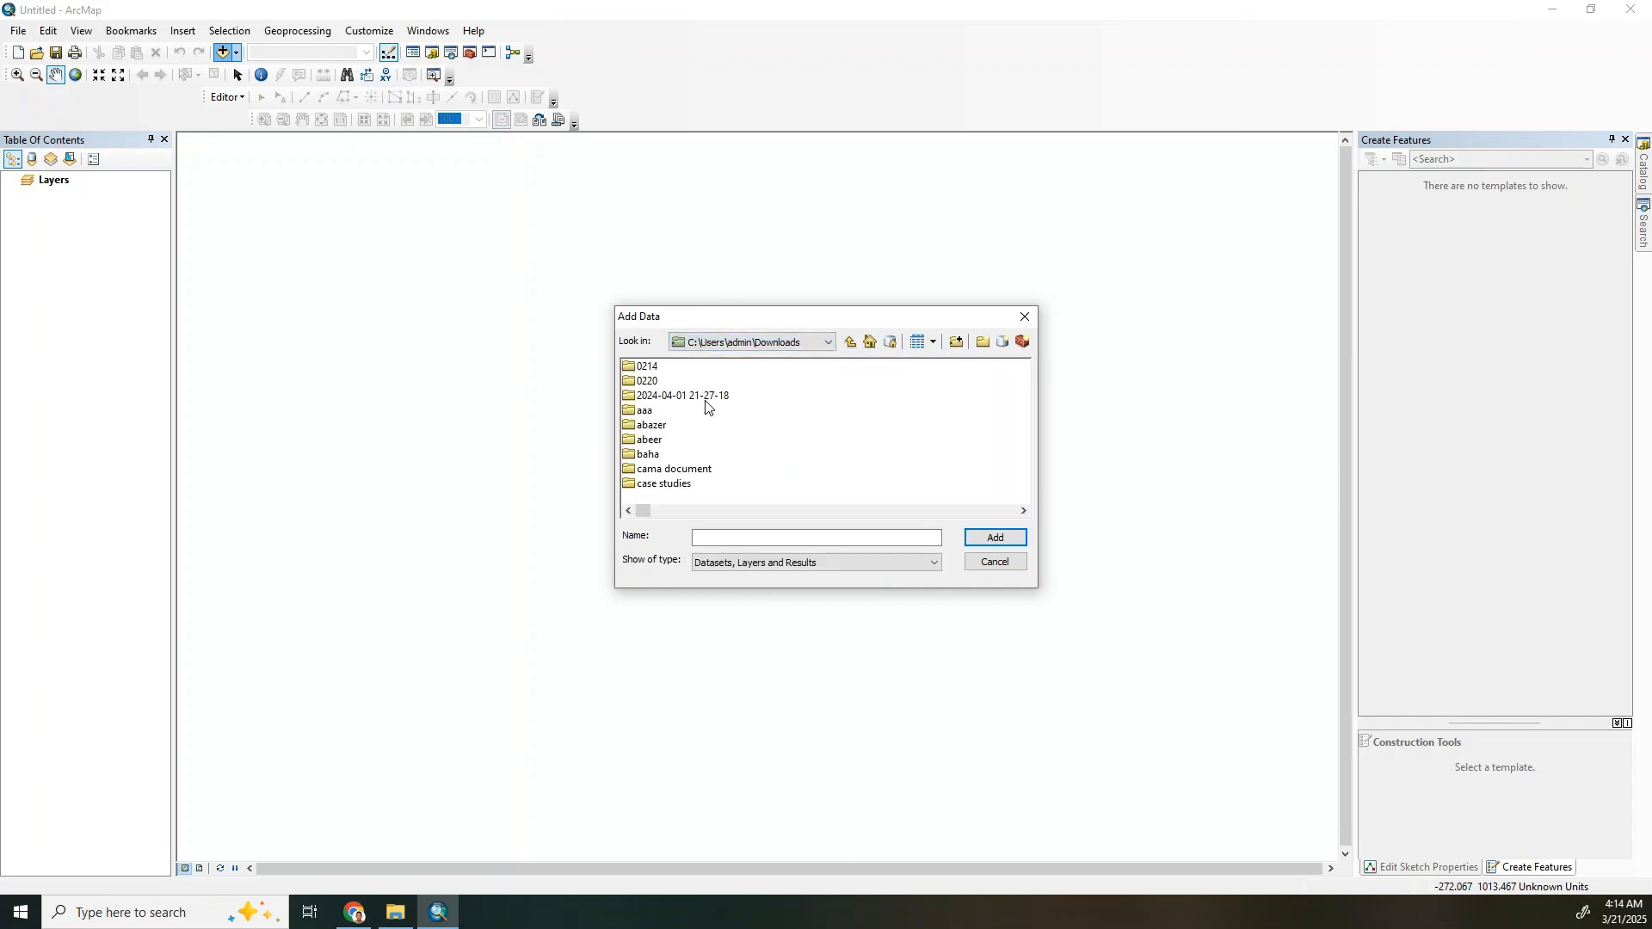
Add rivers.shp from the rivers (1) folder in Downloads to the map
click(1025, 511)
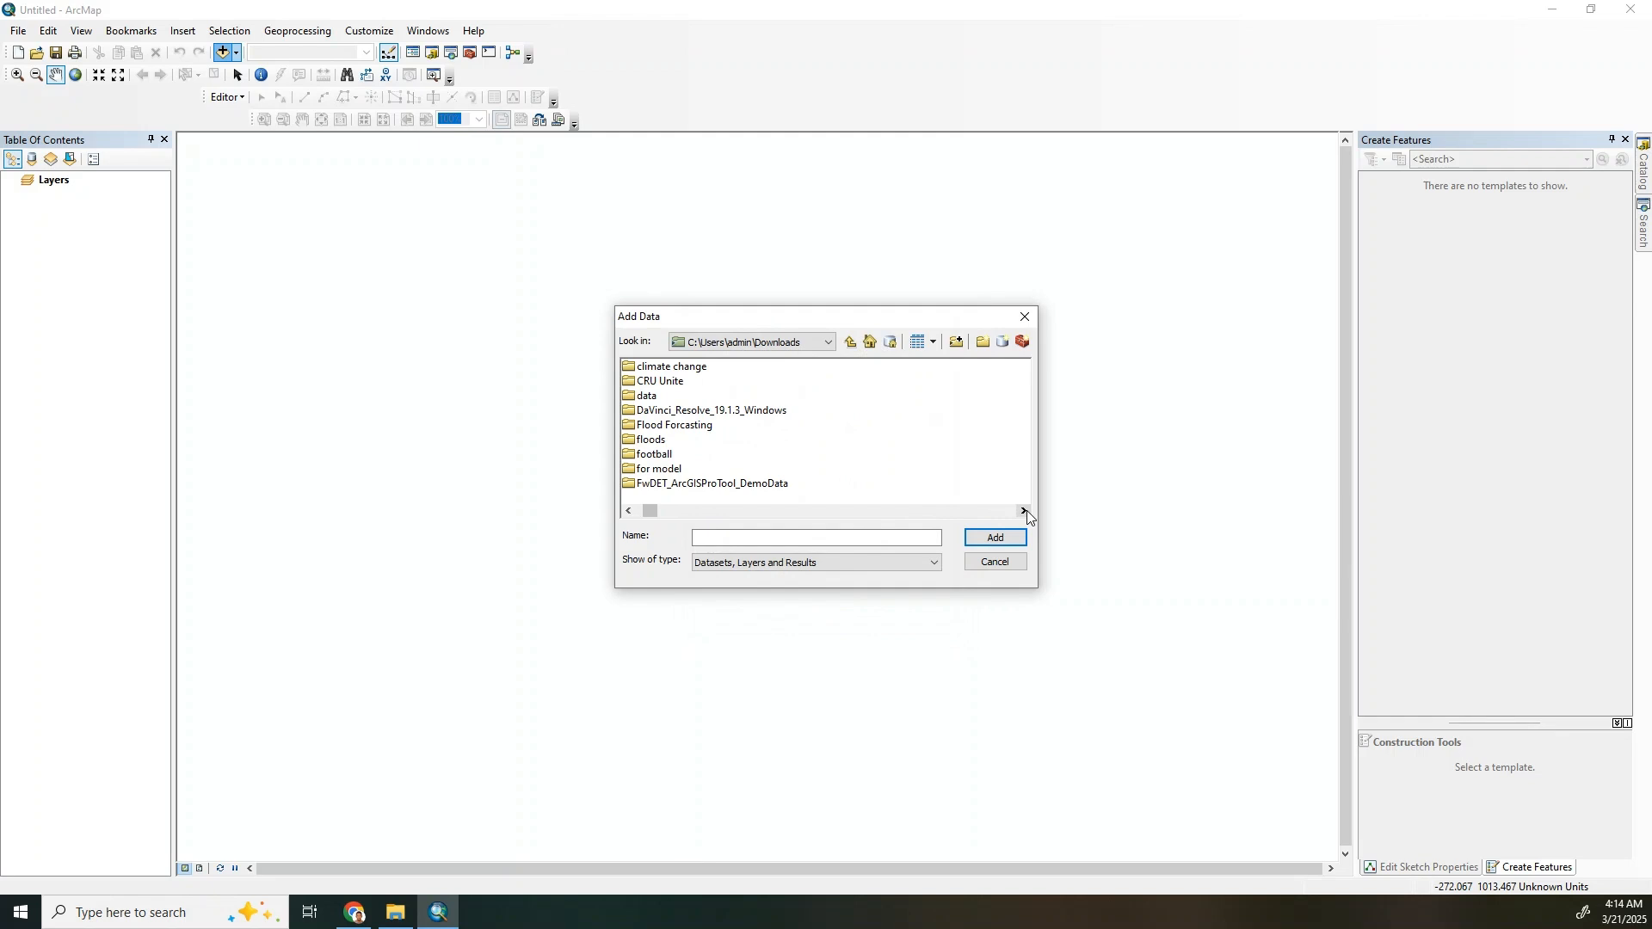
click(1025, 511)
click(1025, 511)
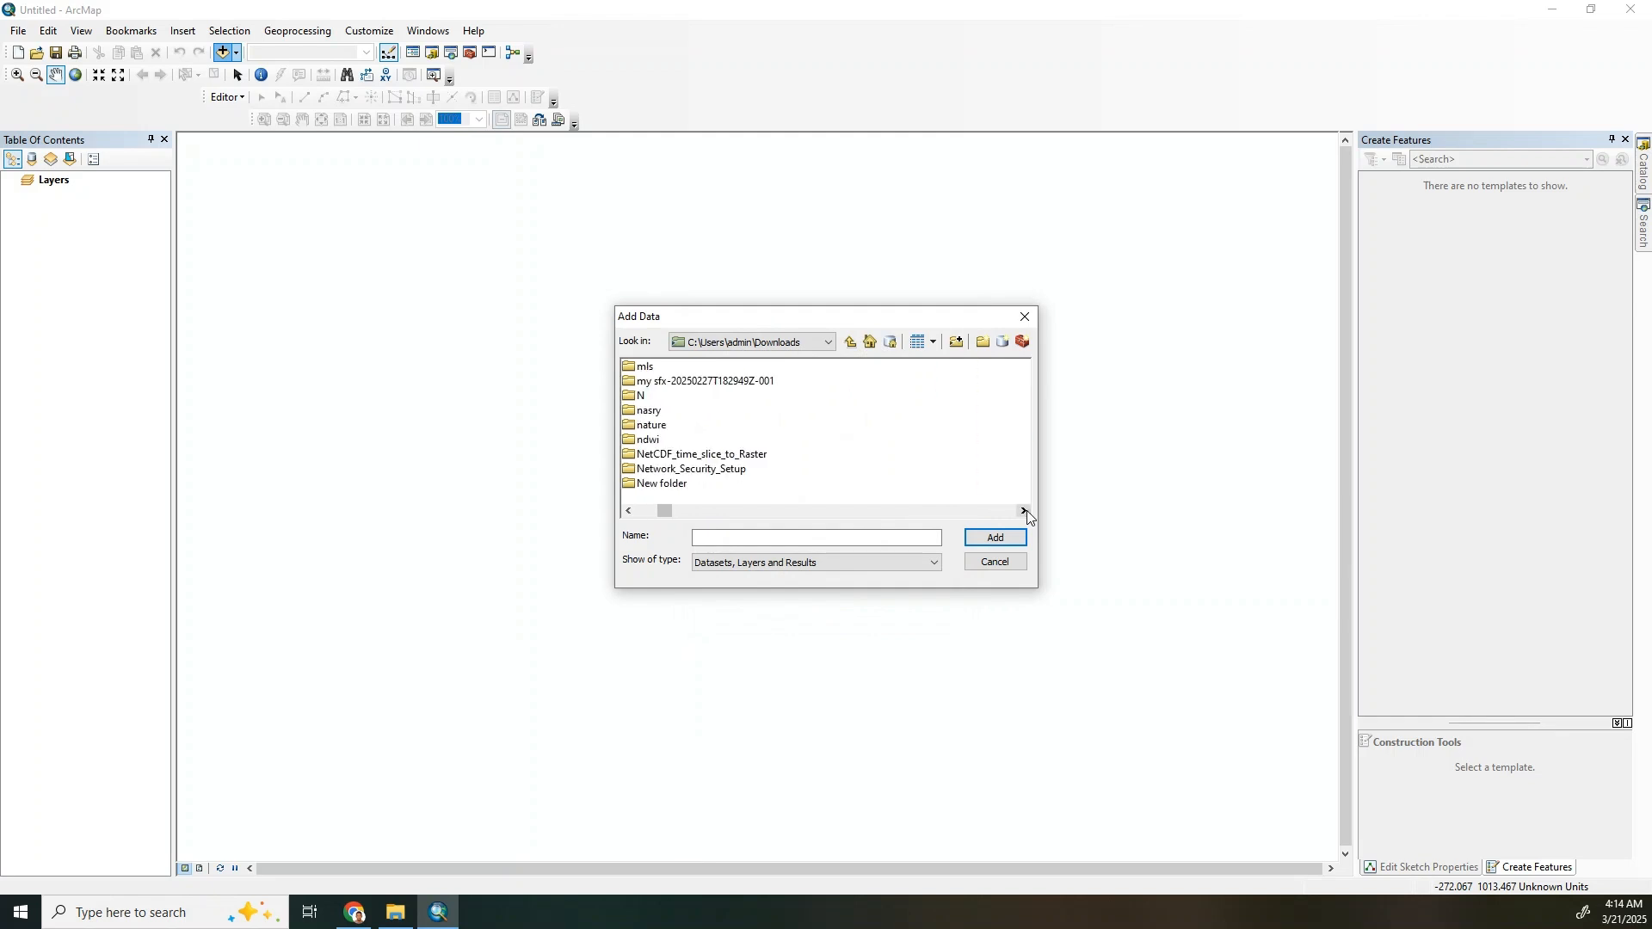
click(1024, 511)
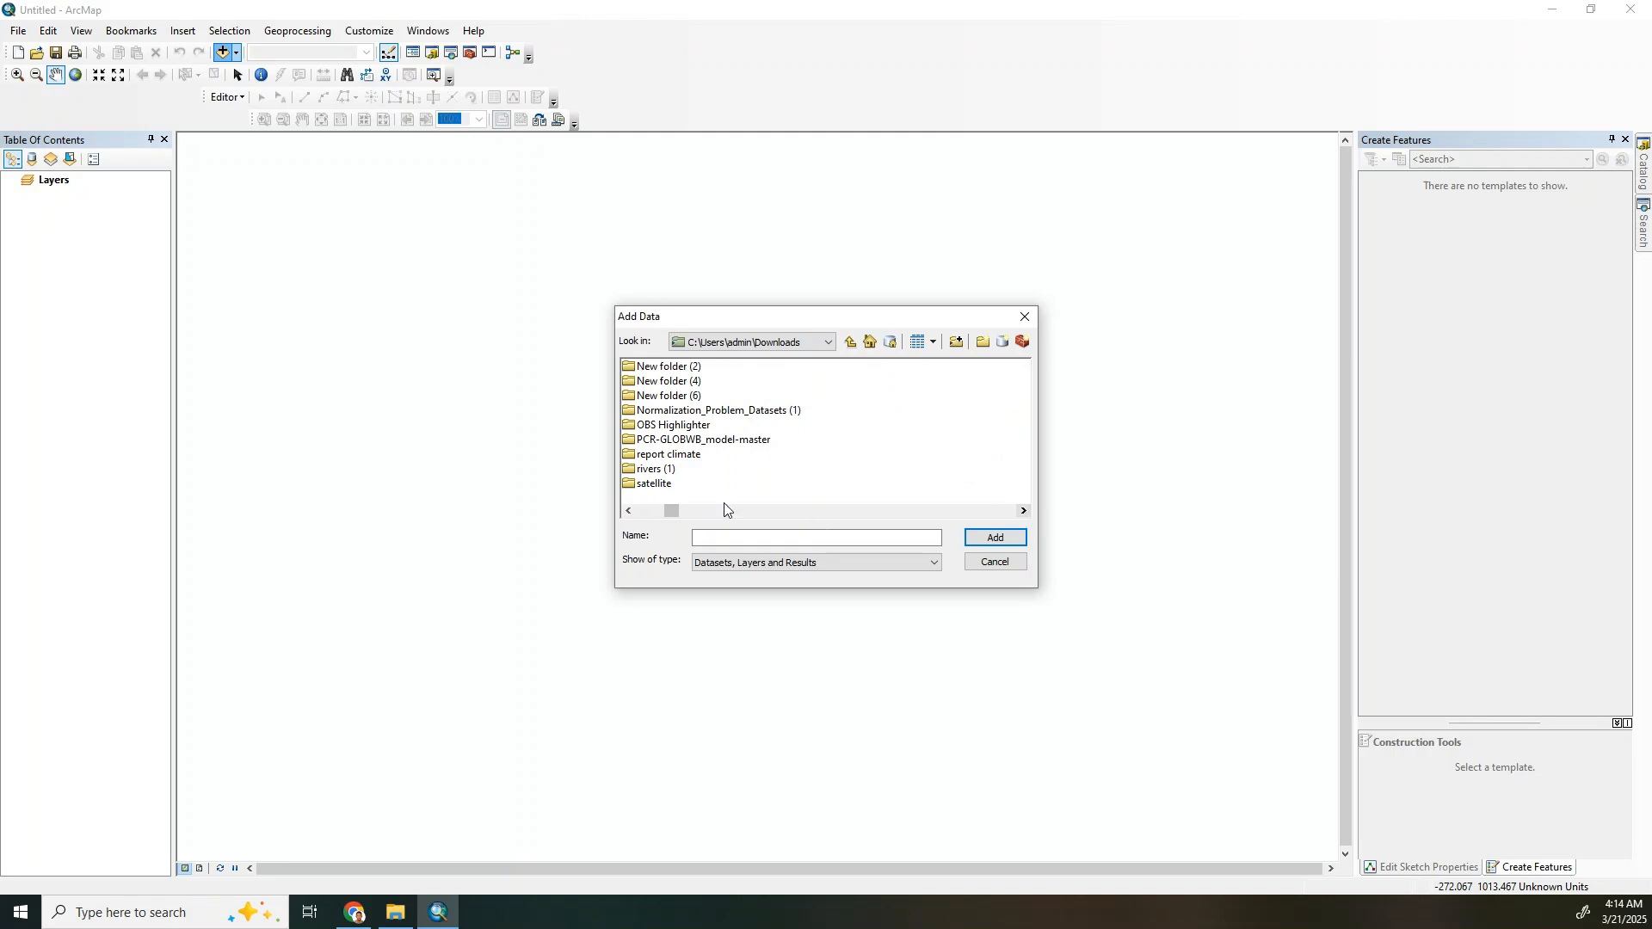
double_click(657, 470)
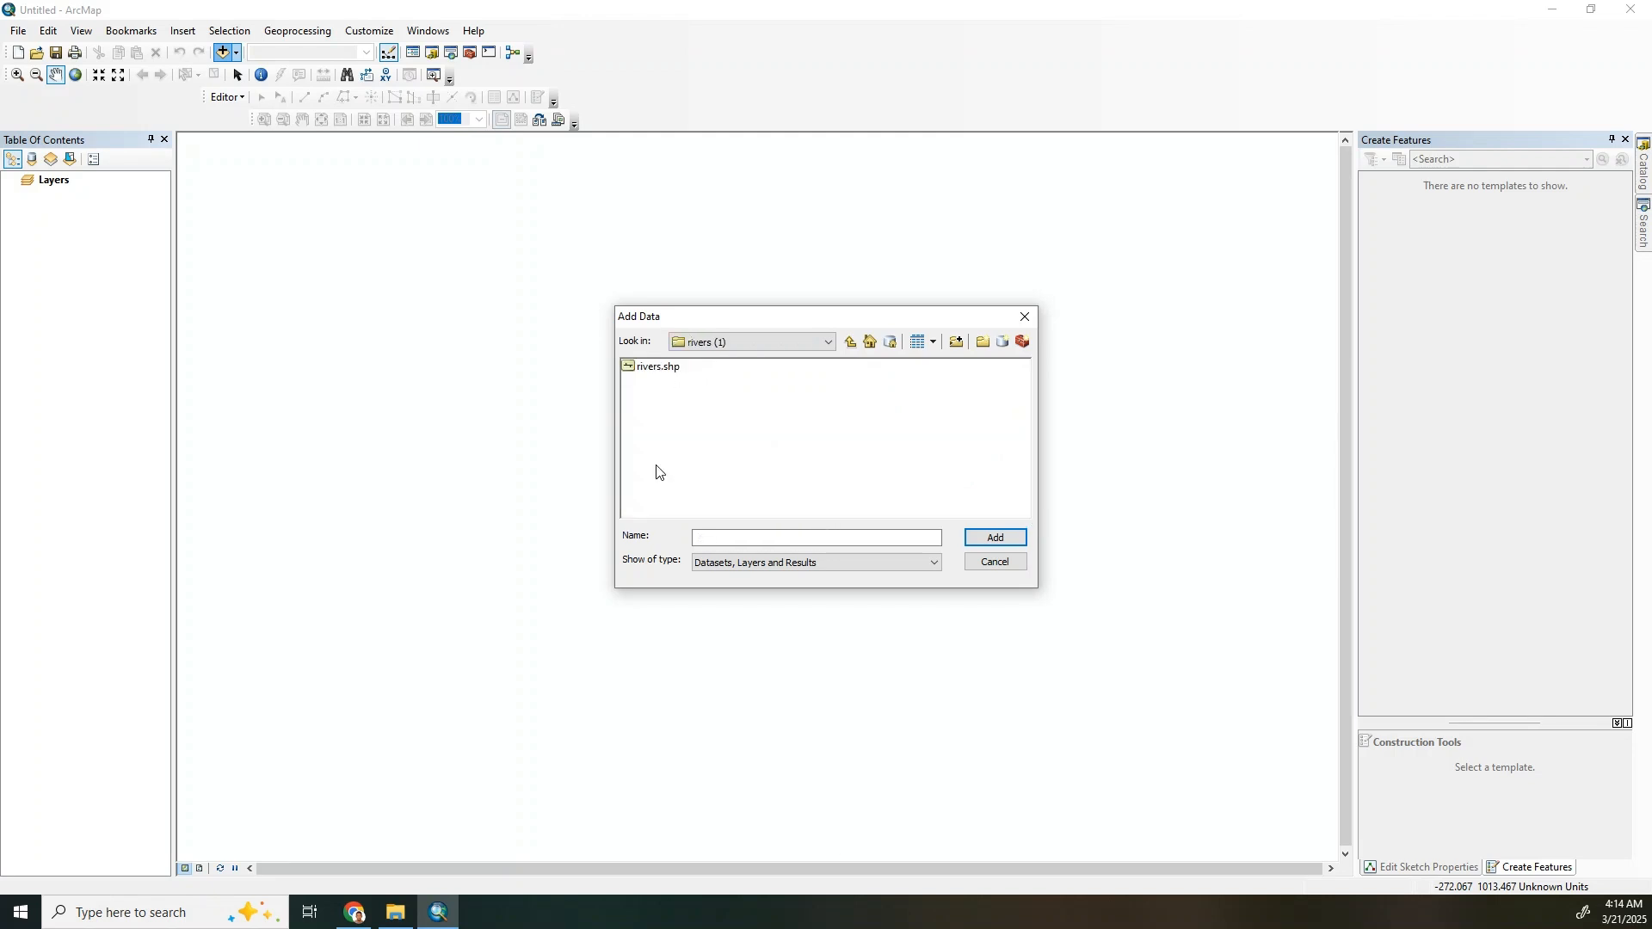
click(669, 375)
click(992, 539)
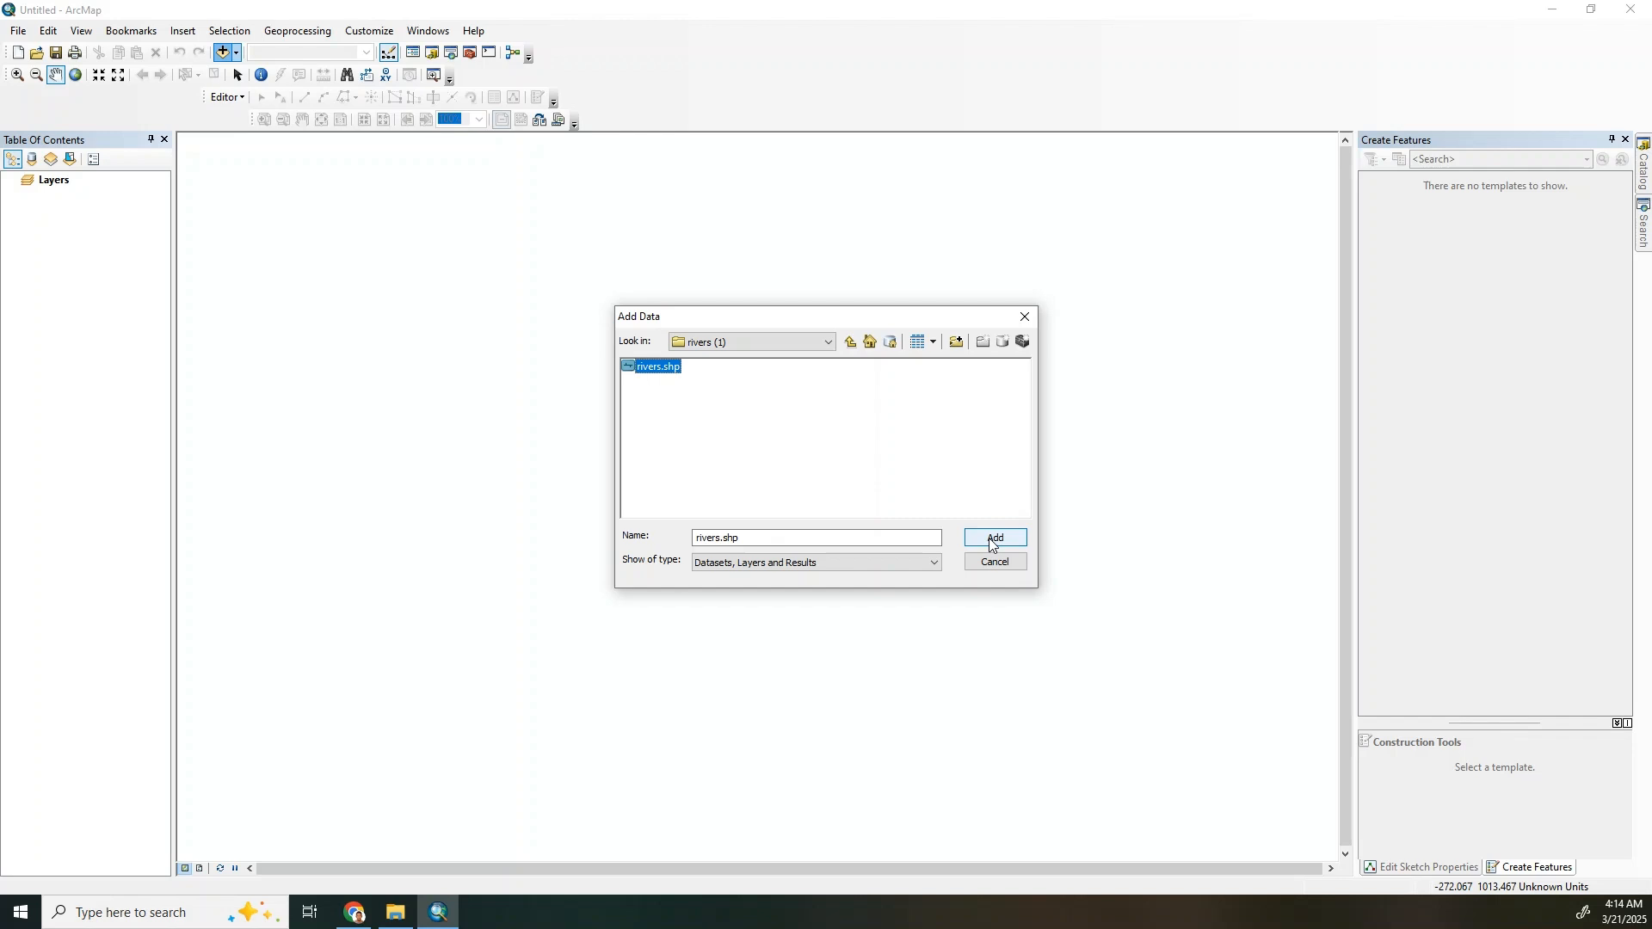
Add watershed.shp from the watershed (2) folder in Downloads to the map
click(223, 52)
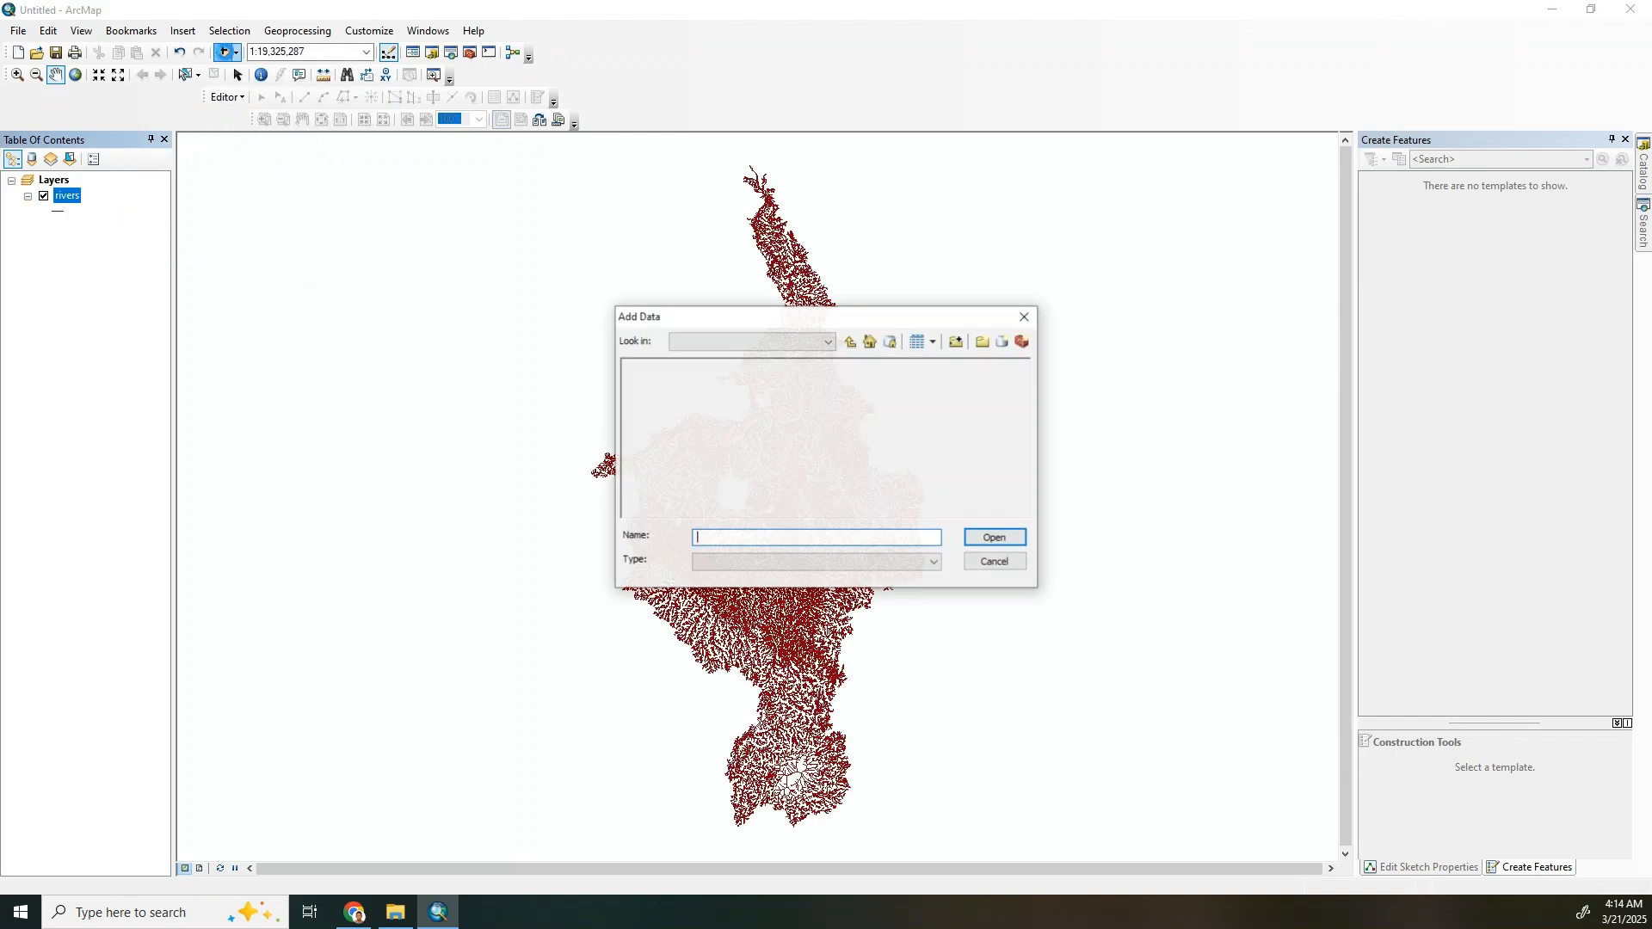
click(818, 342)
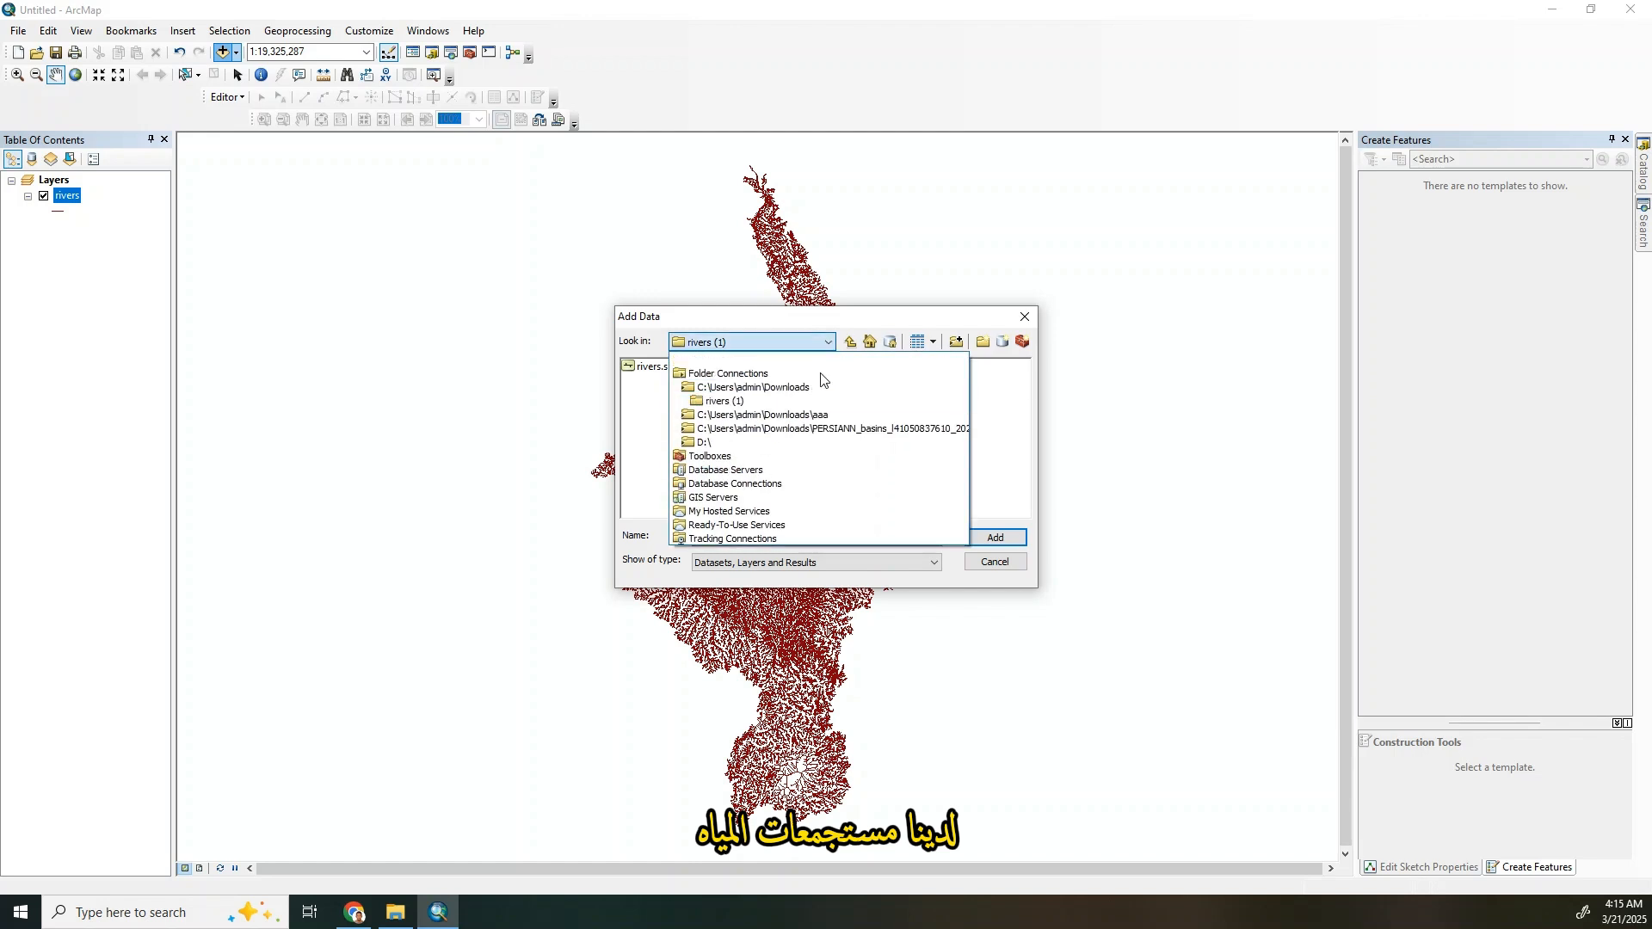
click(762, 387)
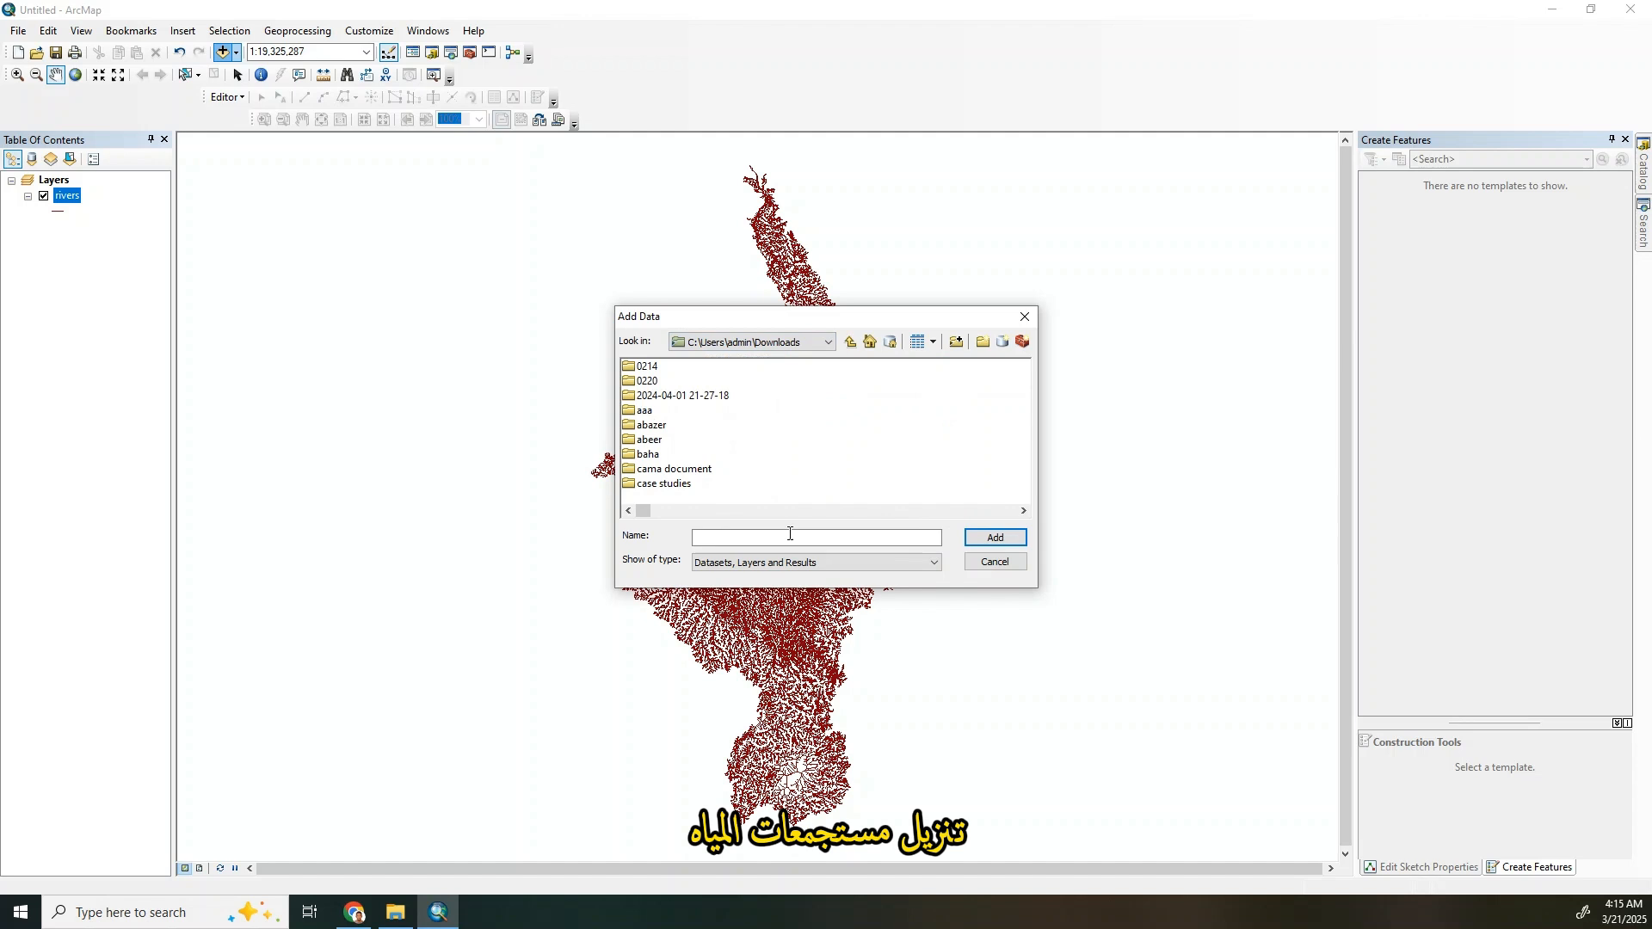
click(1024, 511)
click(1024, 510)
click(1024, 510)
click(1024, 511)
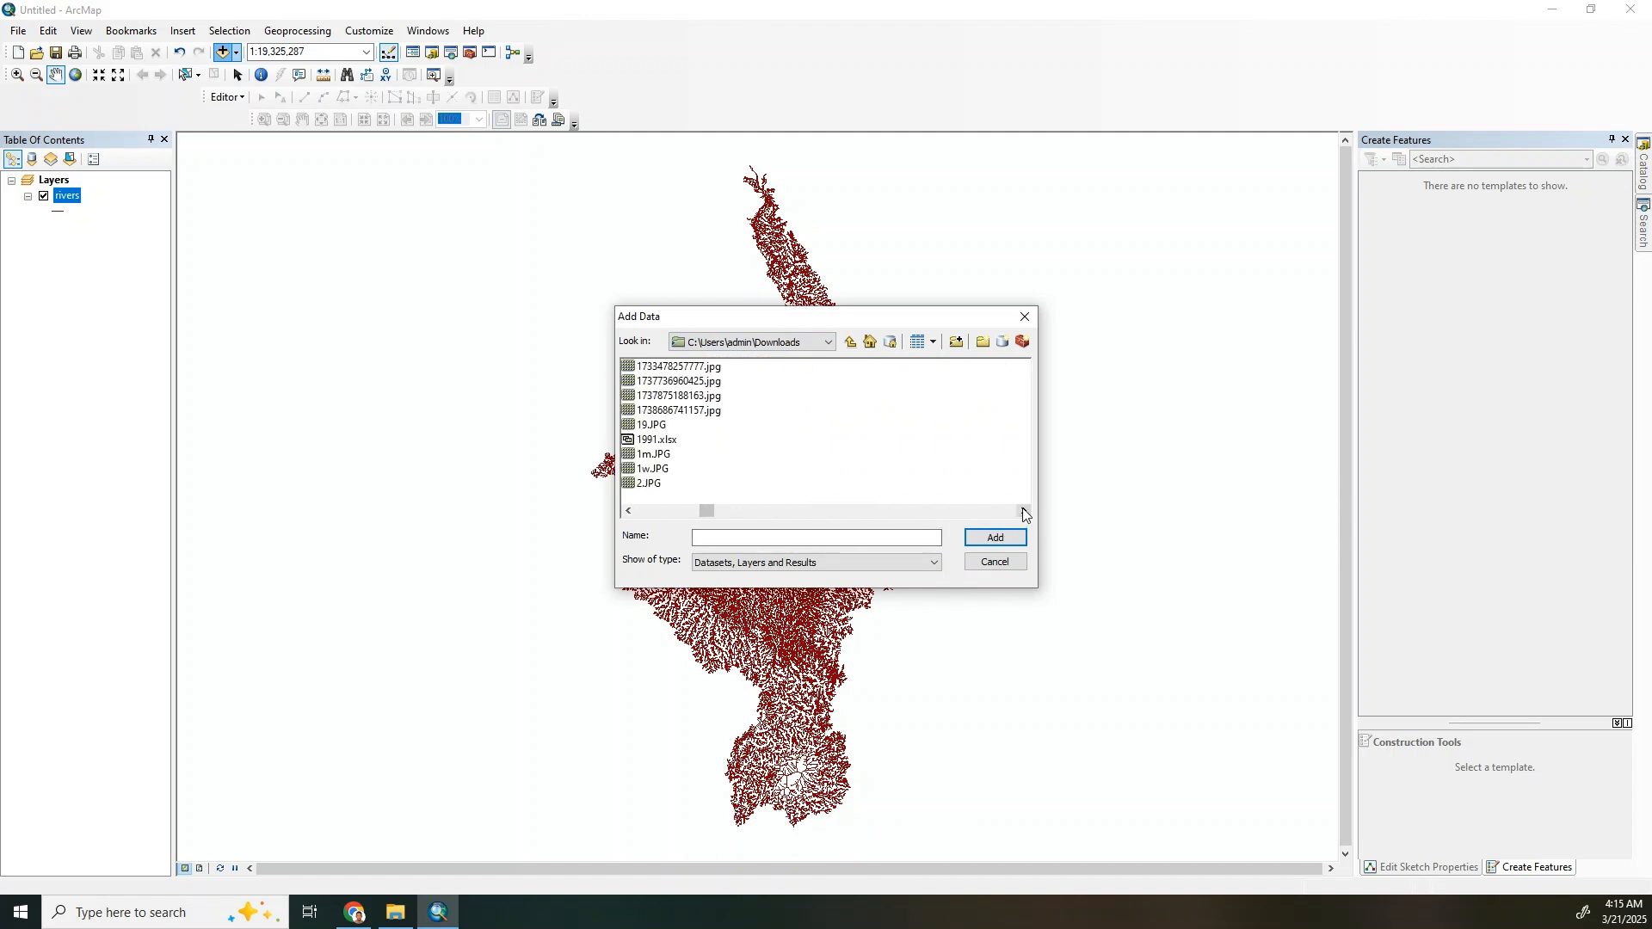
click(1024, 511)
click(627, 510)
click(627, 510)
click(627, 511)
click(628, 510)
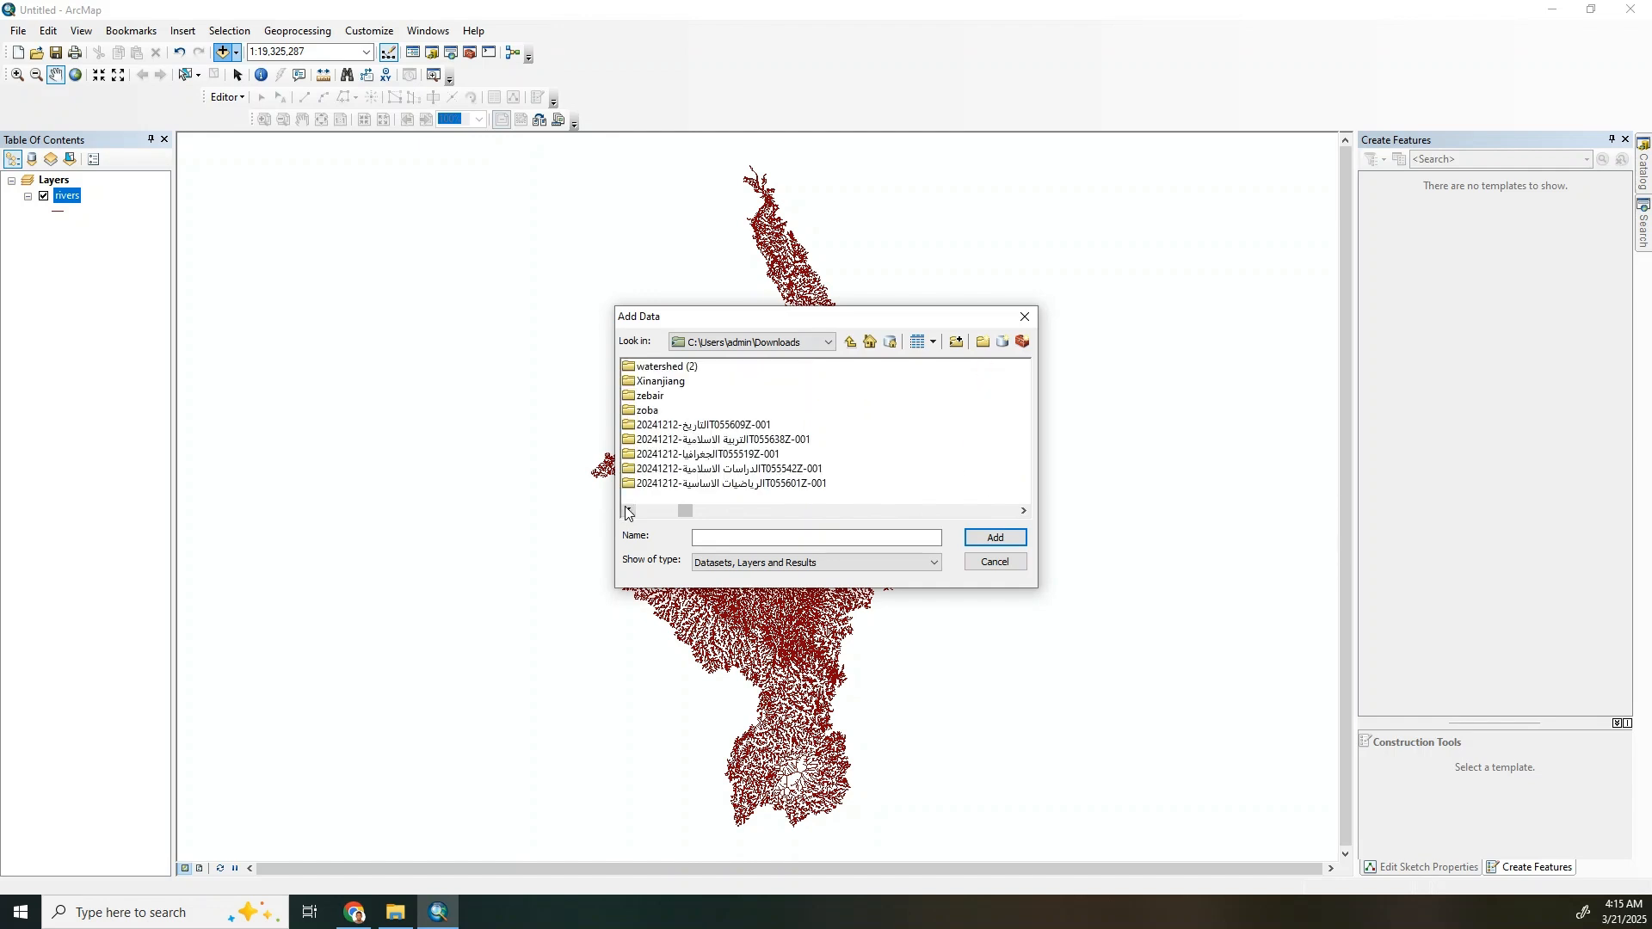
double_click(674, 370)
click(671, 368)
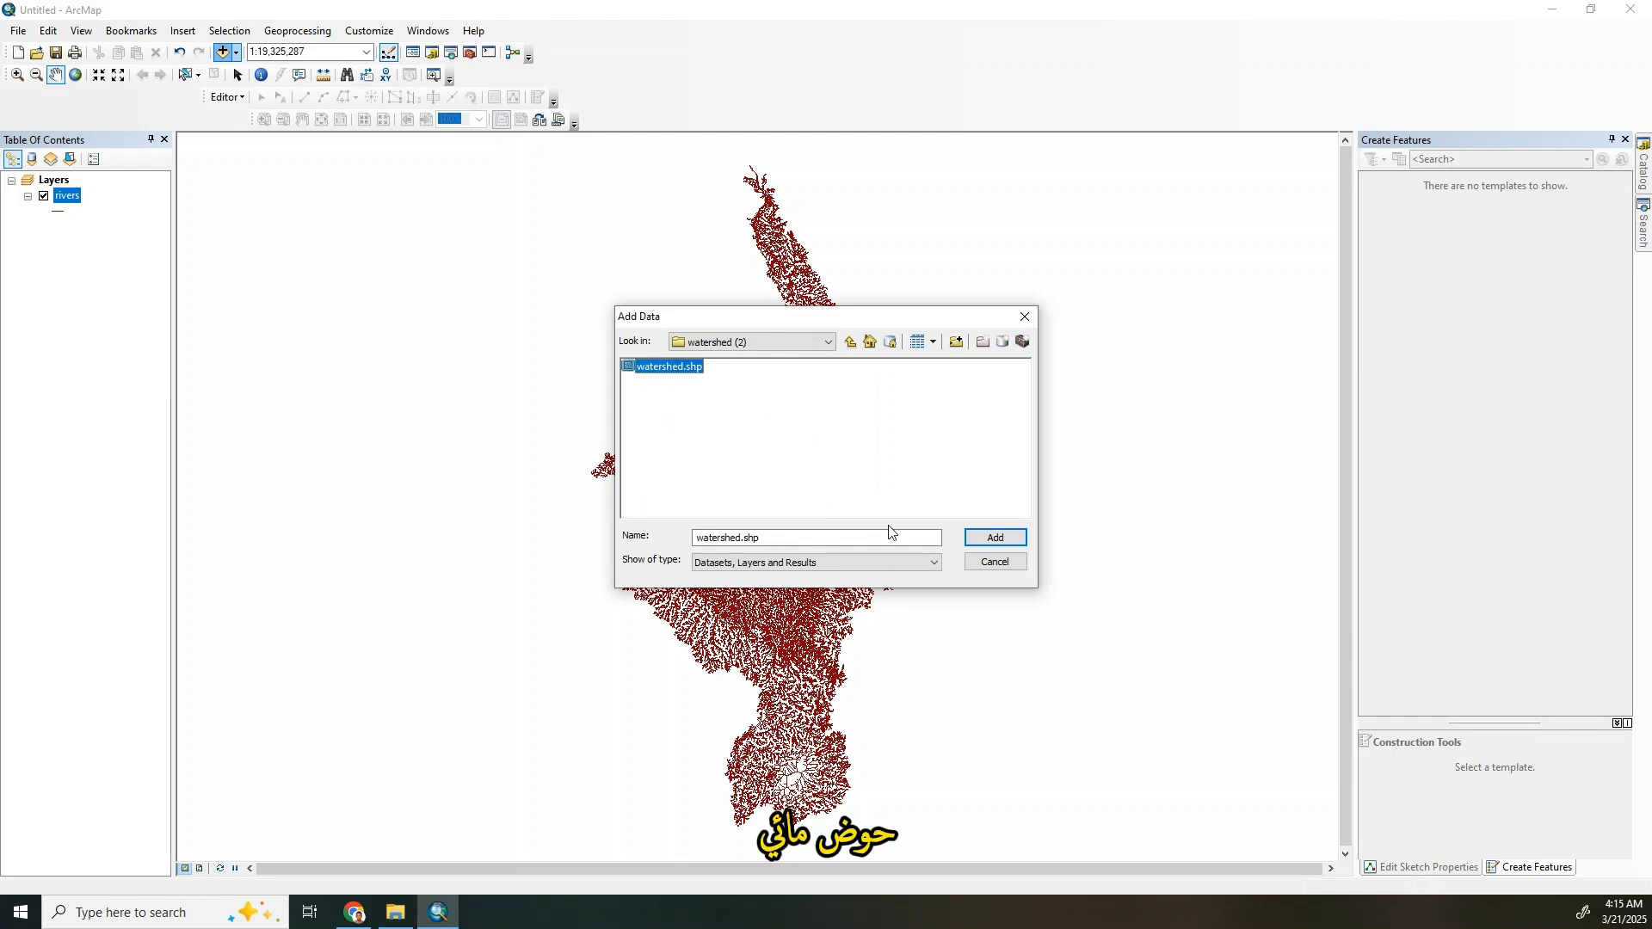
click(977, 538)
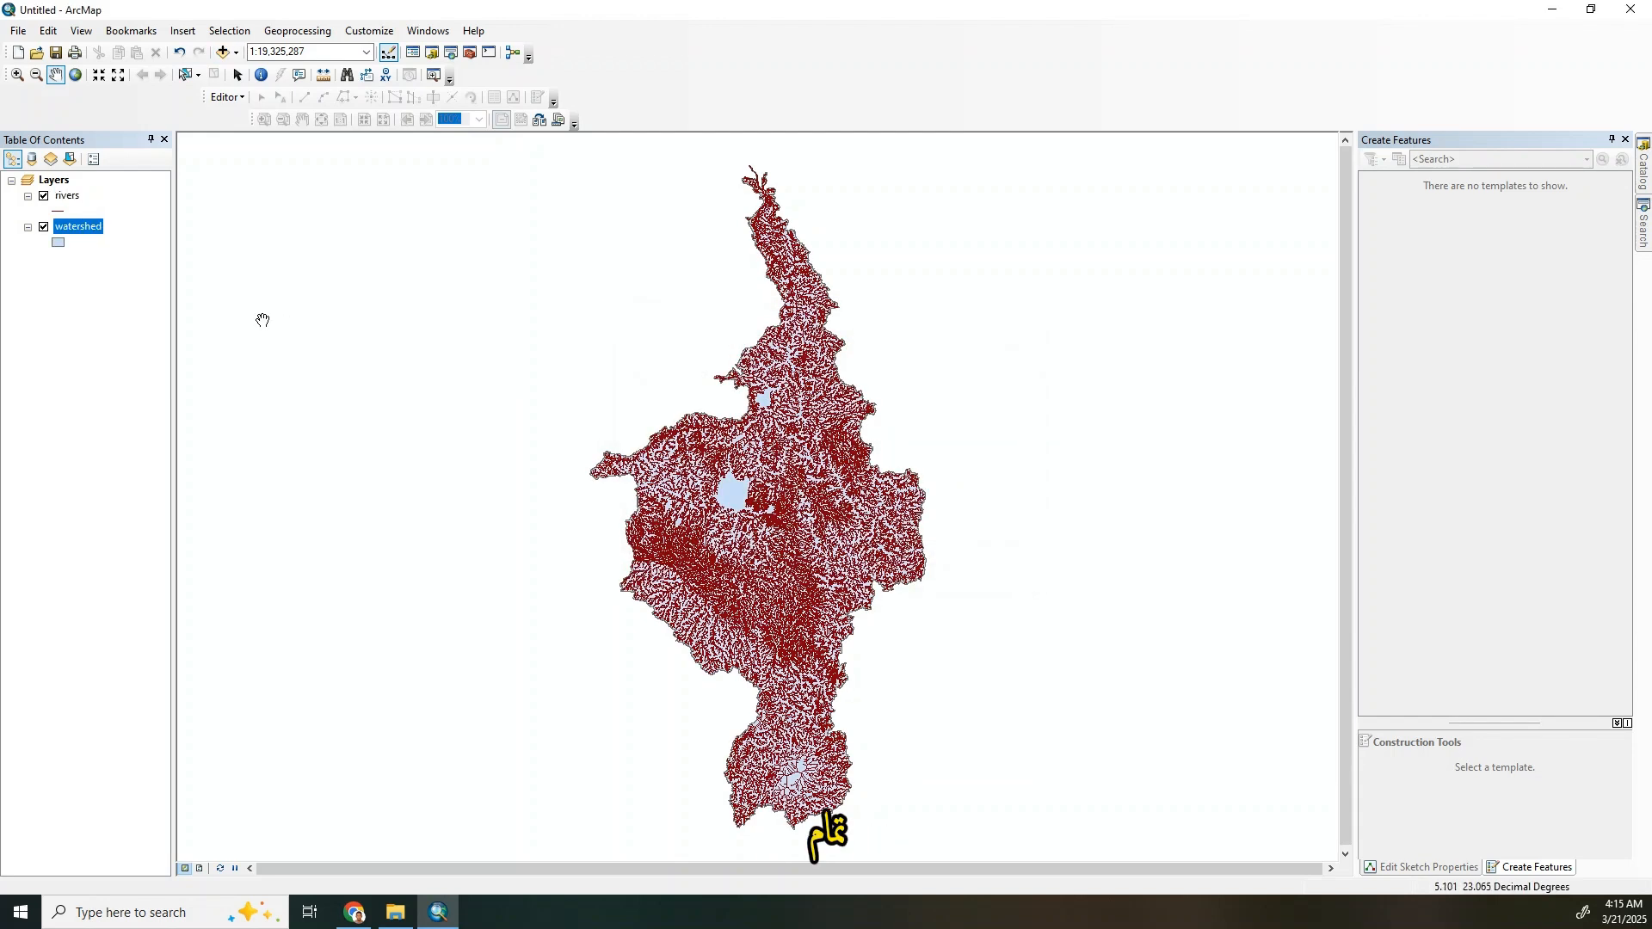
Hide the watershed layer to view the Nile rivers on their own, and show it again
drag(827, 376, 715, 370)
scroll(715, 370, down, 2)
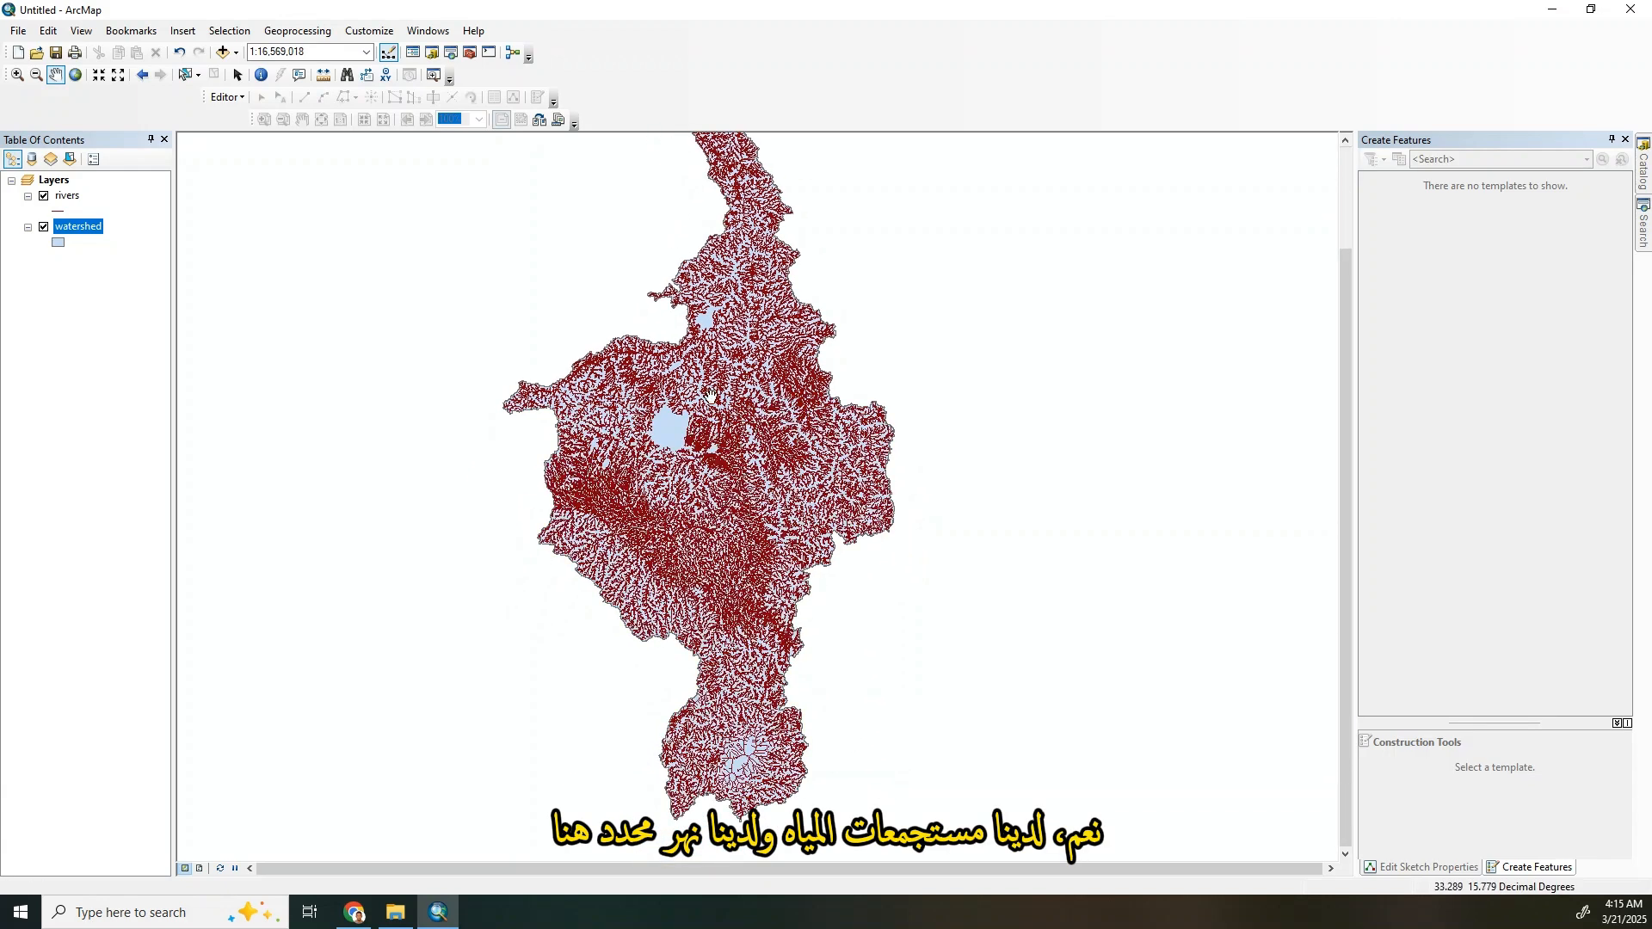
click(44, 227)
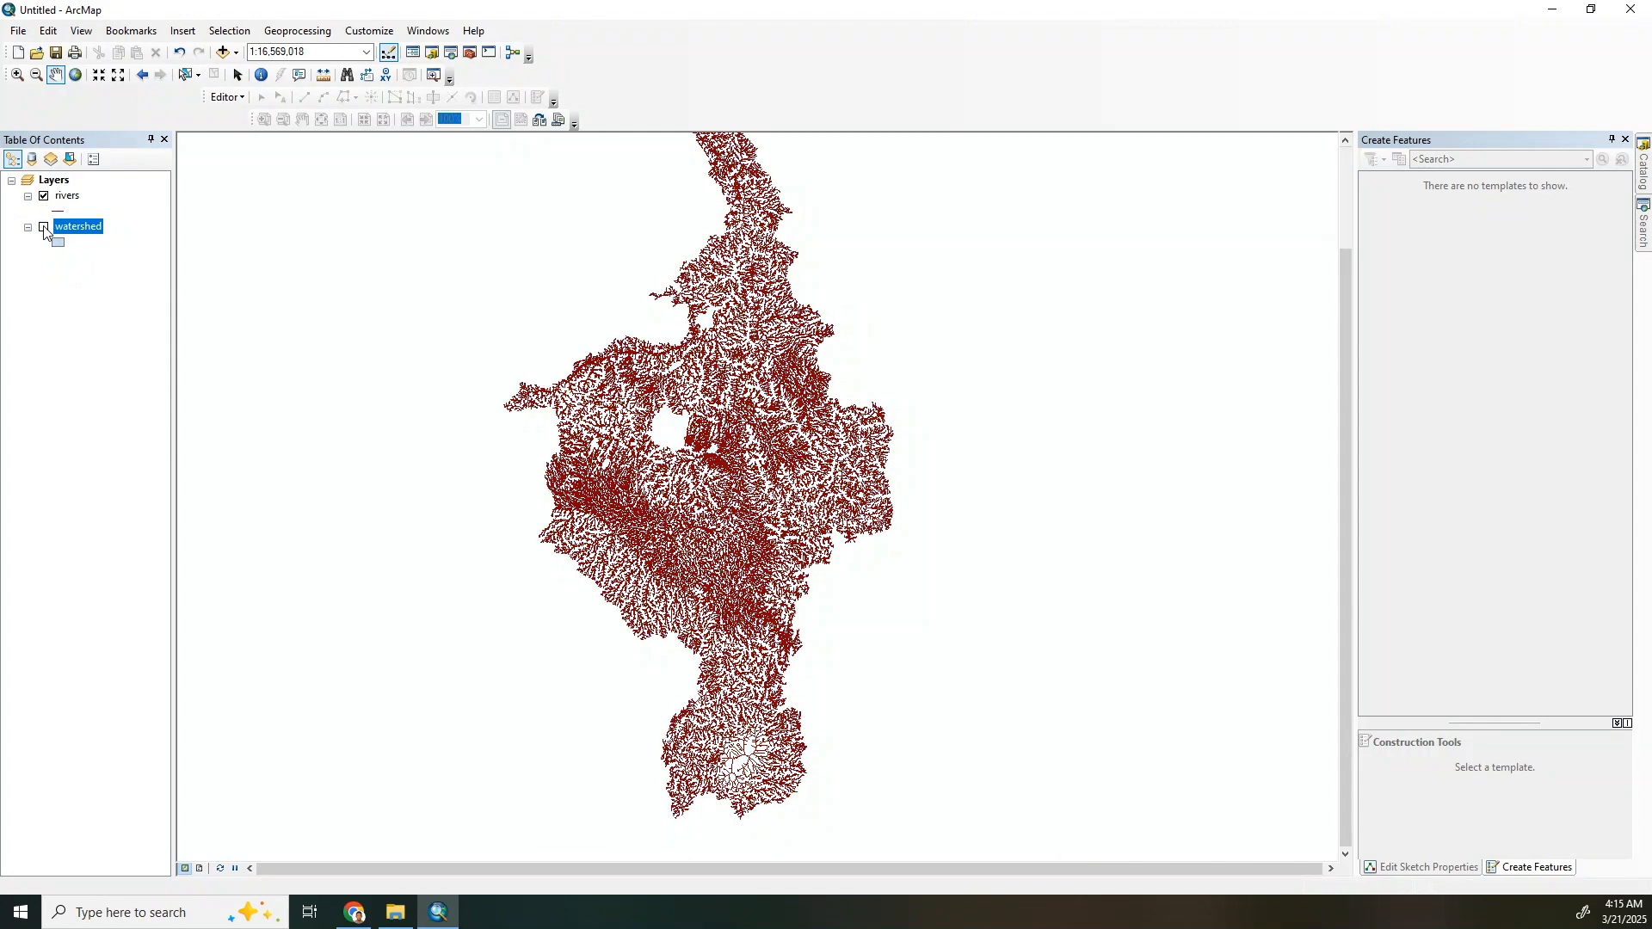
click(44, 227)
Hide the rivers layer and change the watershed symbol to a black outline without fill
click(44, 197)
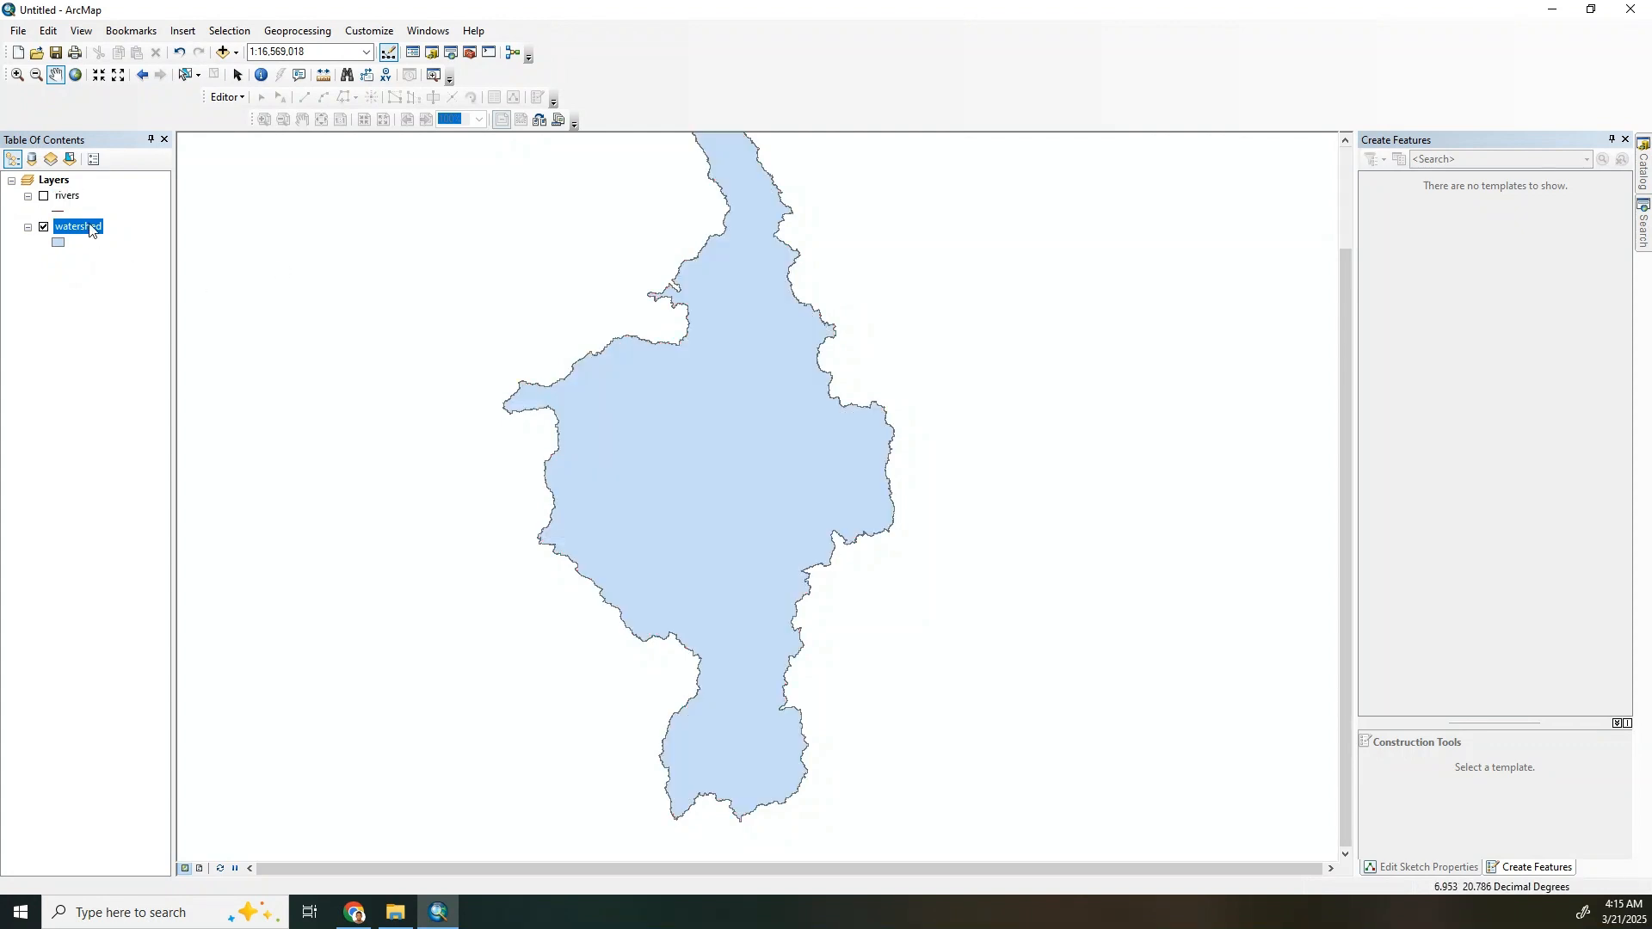
double_click(59, 245)
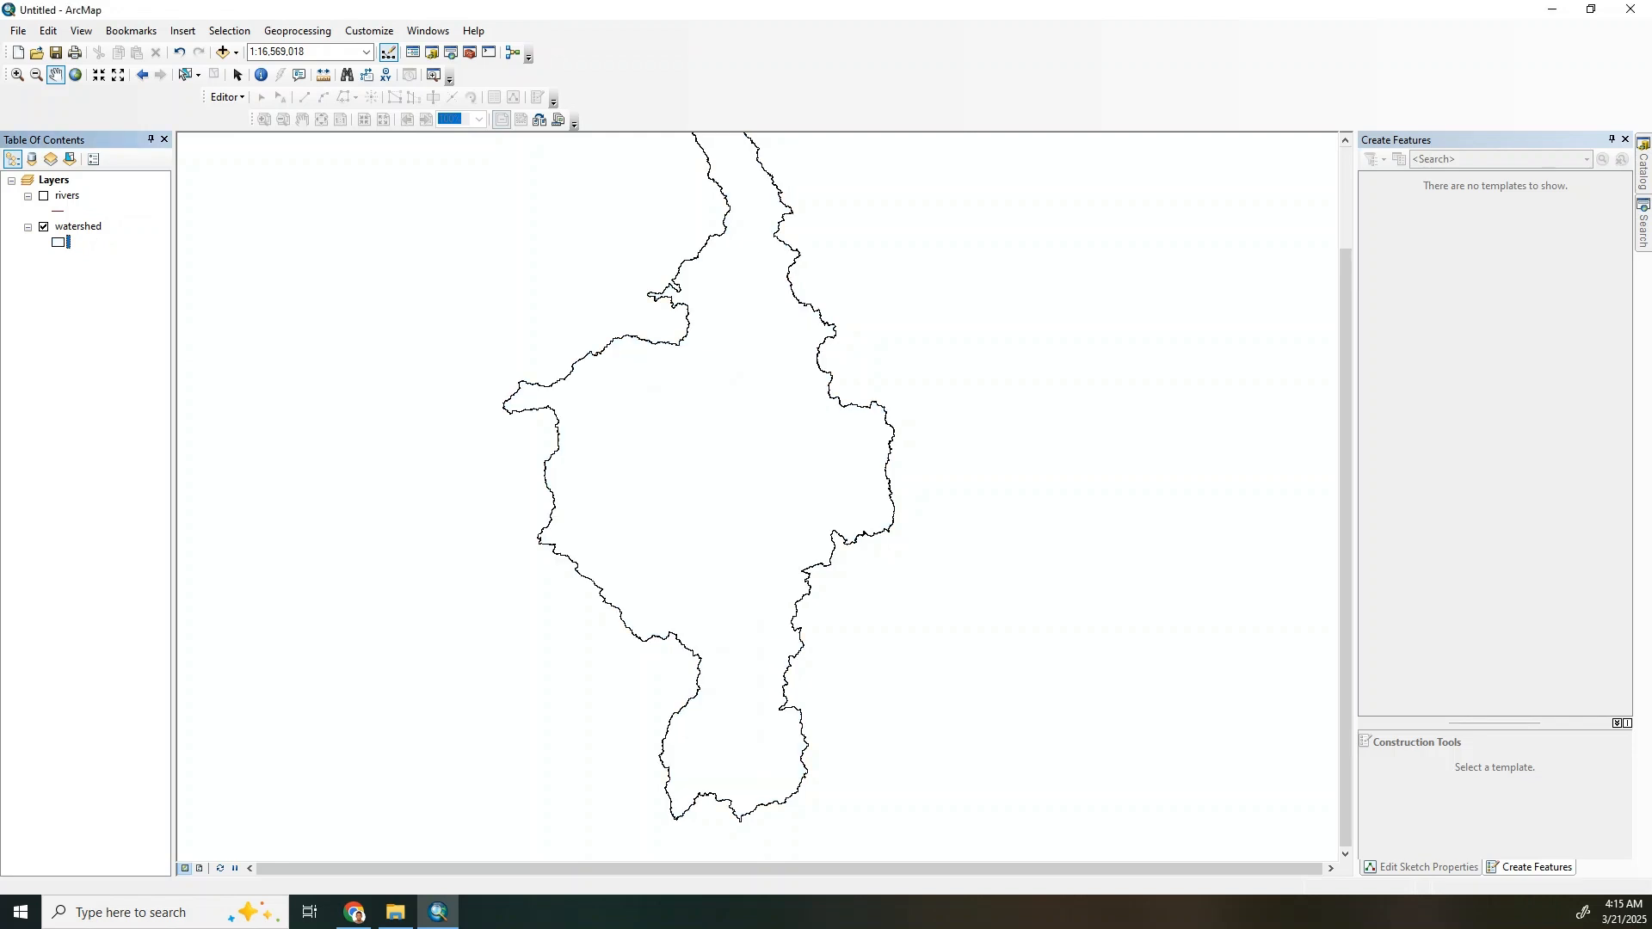
drag(751, 359, 728, 395)
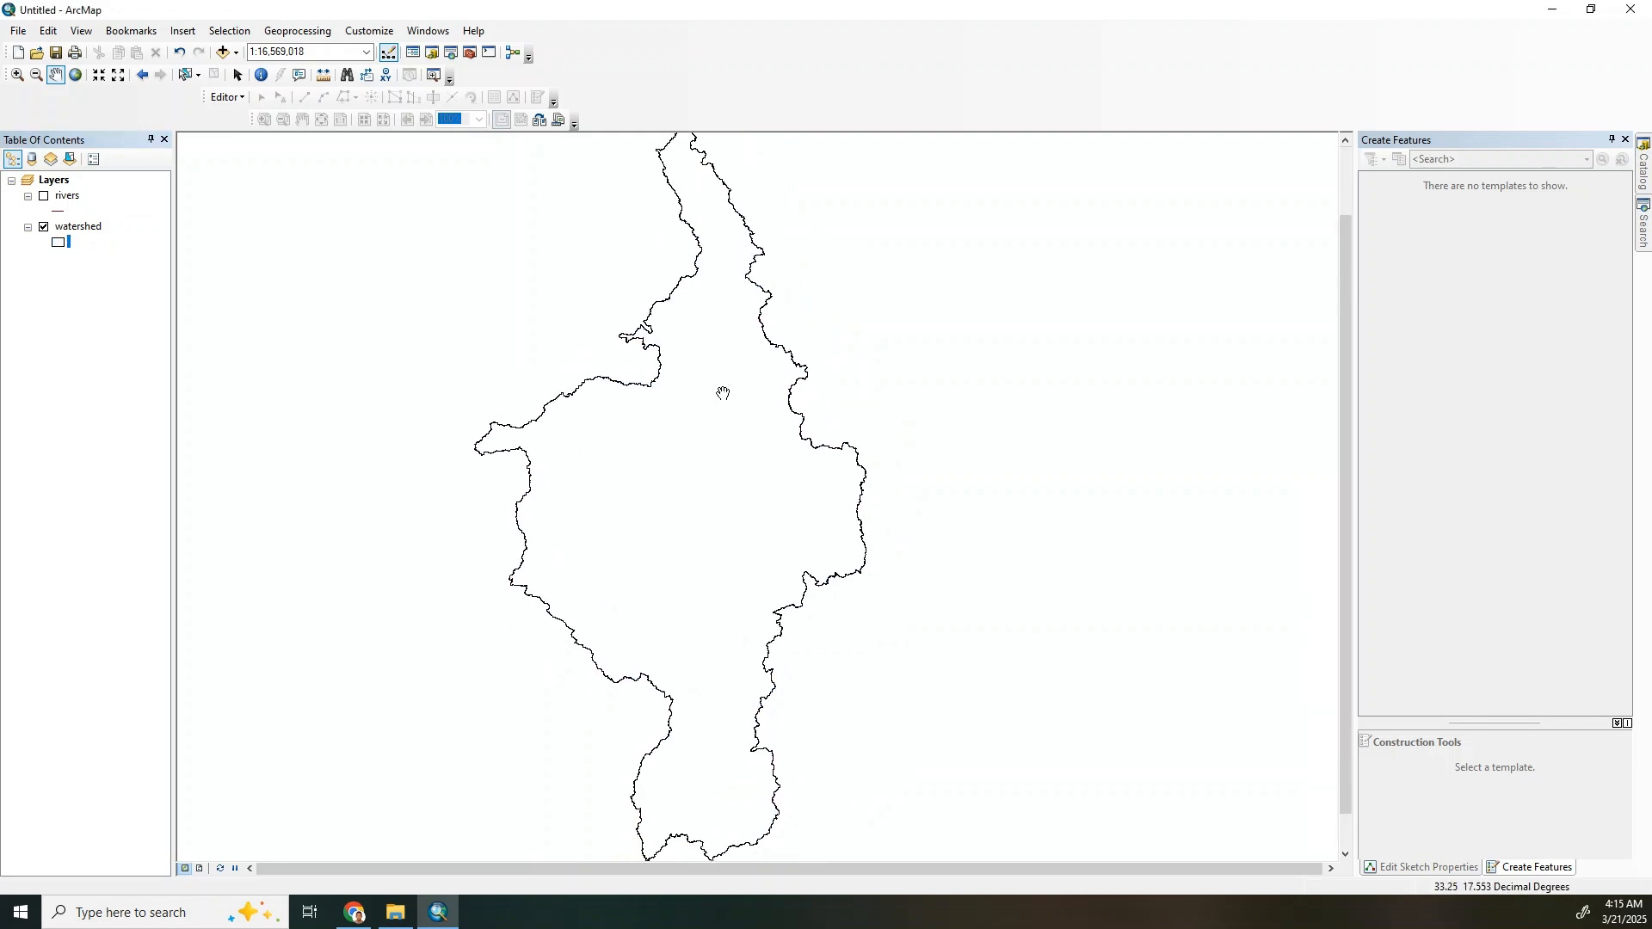
scroll(724, 393, down, 1)
scroll(723, 392, up, 6)
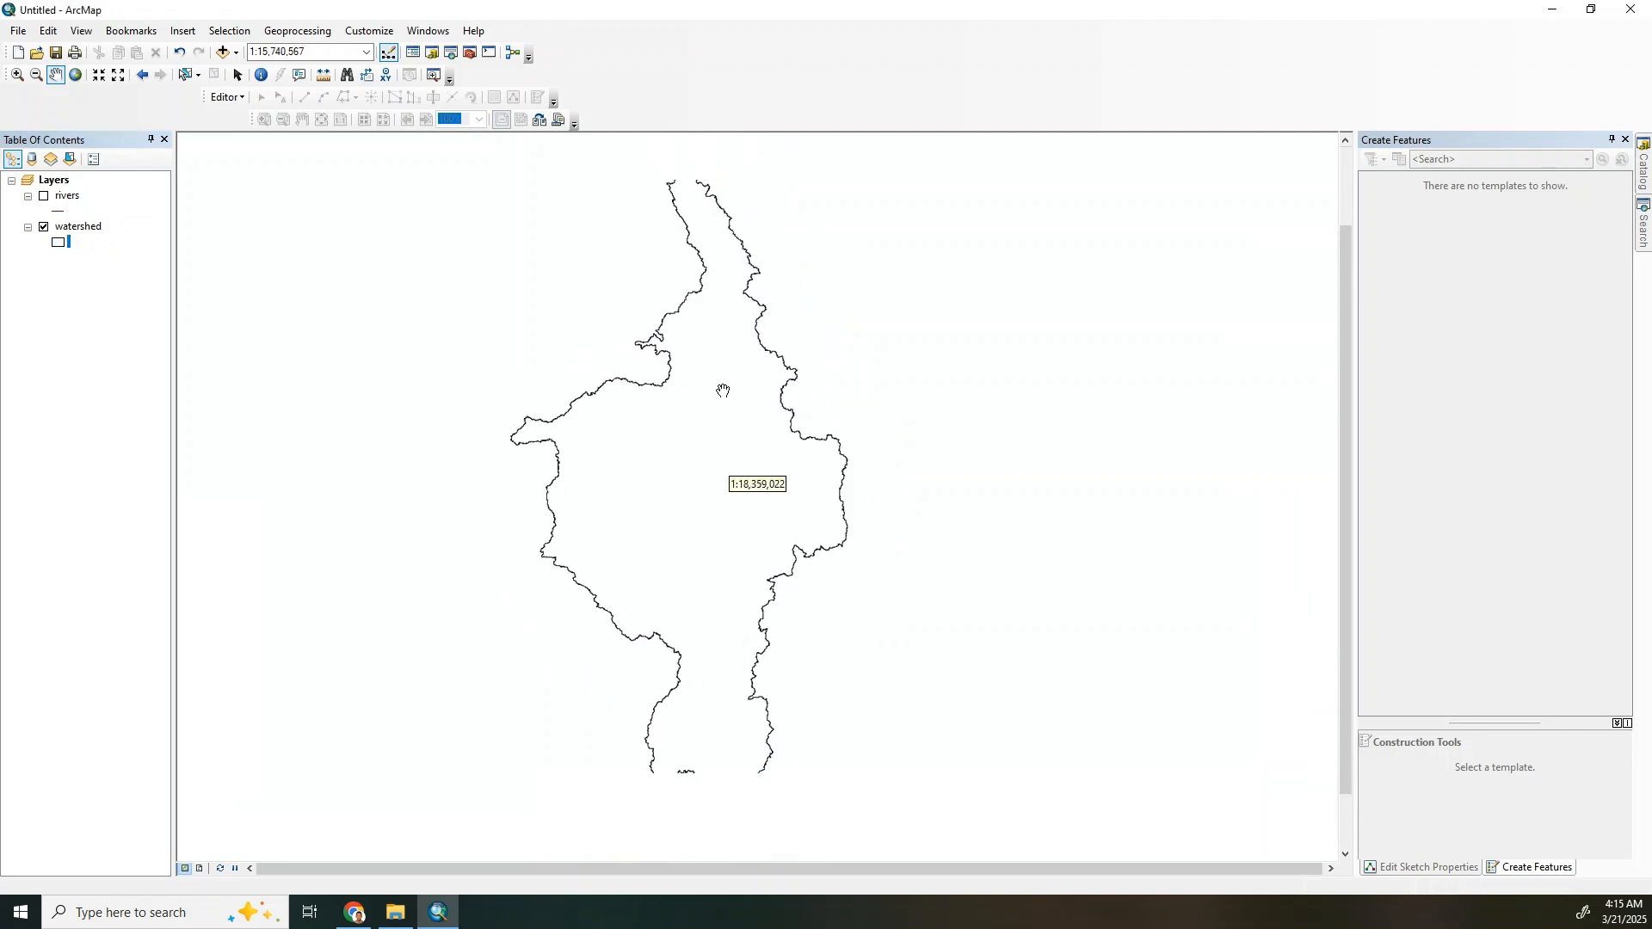
drag(653, 438, 738, 453)
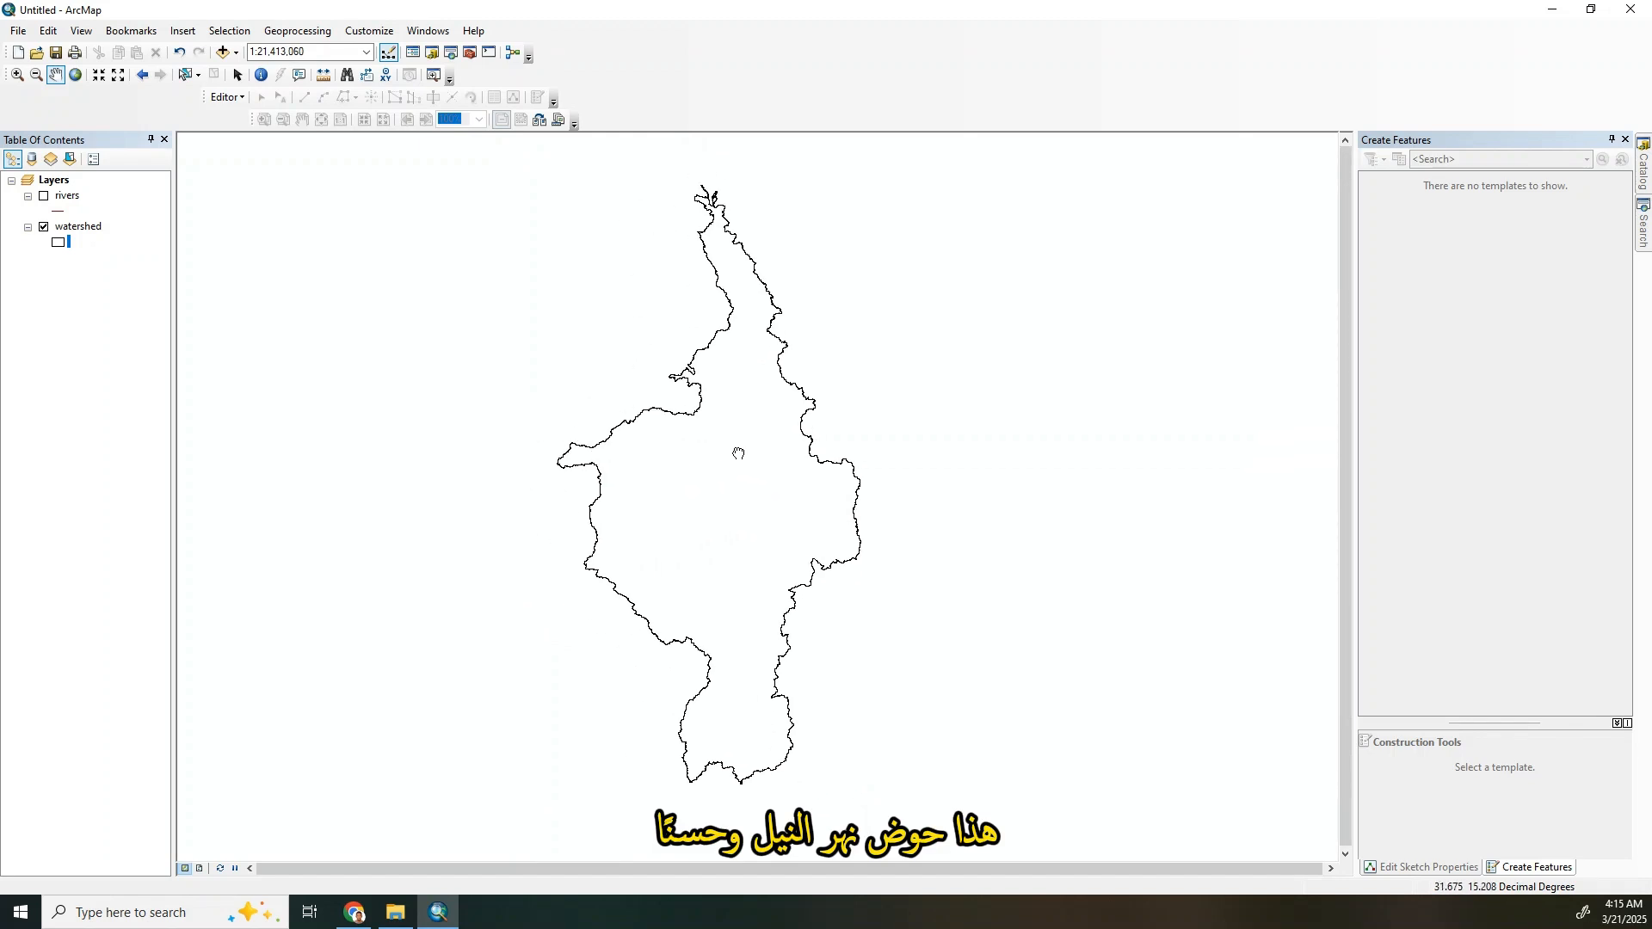
Show the rivers layer again within the watershed outline and examine the Nile river network up close
click(44, 197)
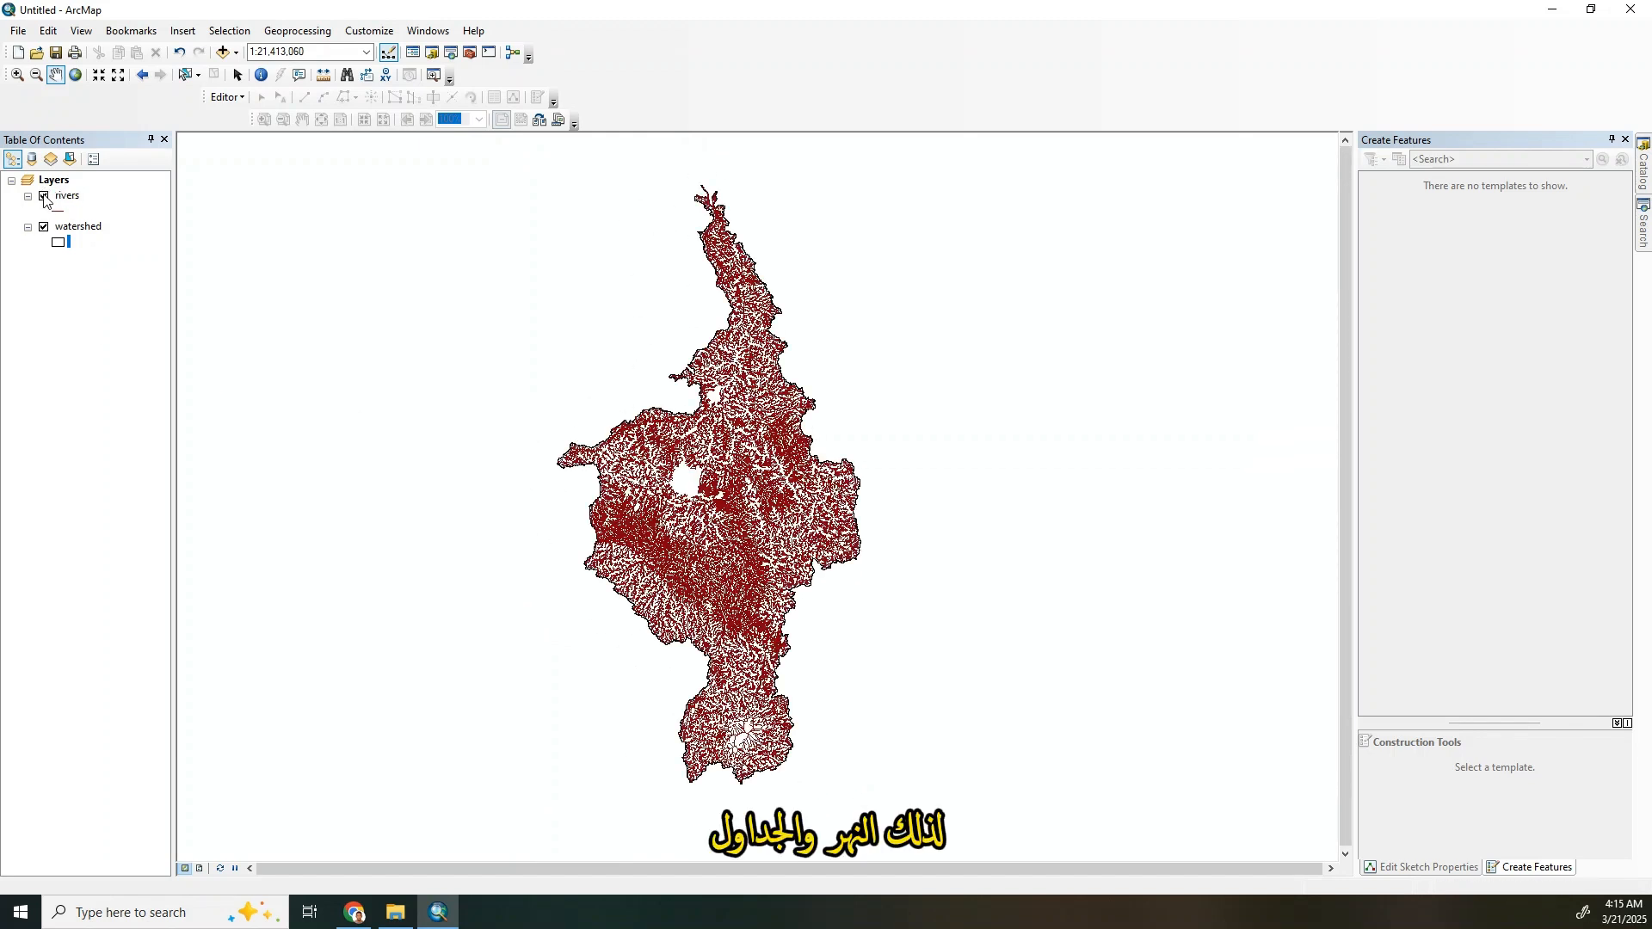
scroll(798, 480, down, 1)
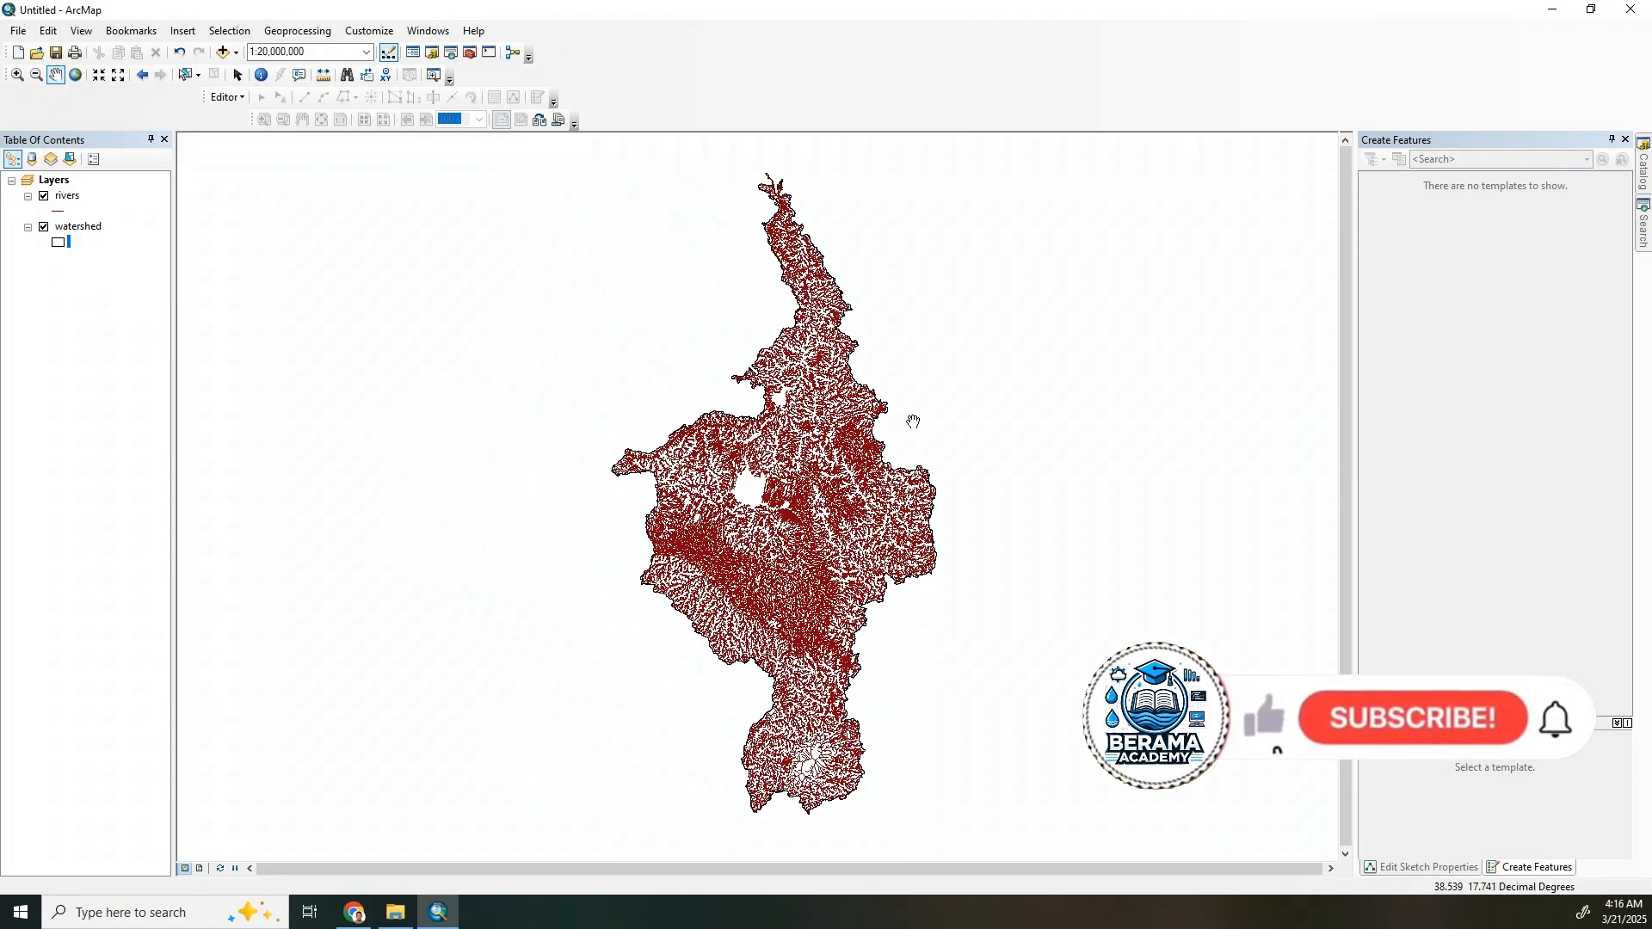
scroll(913, 421, down, 4)
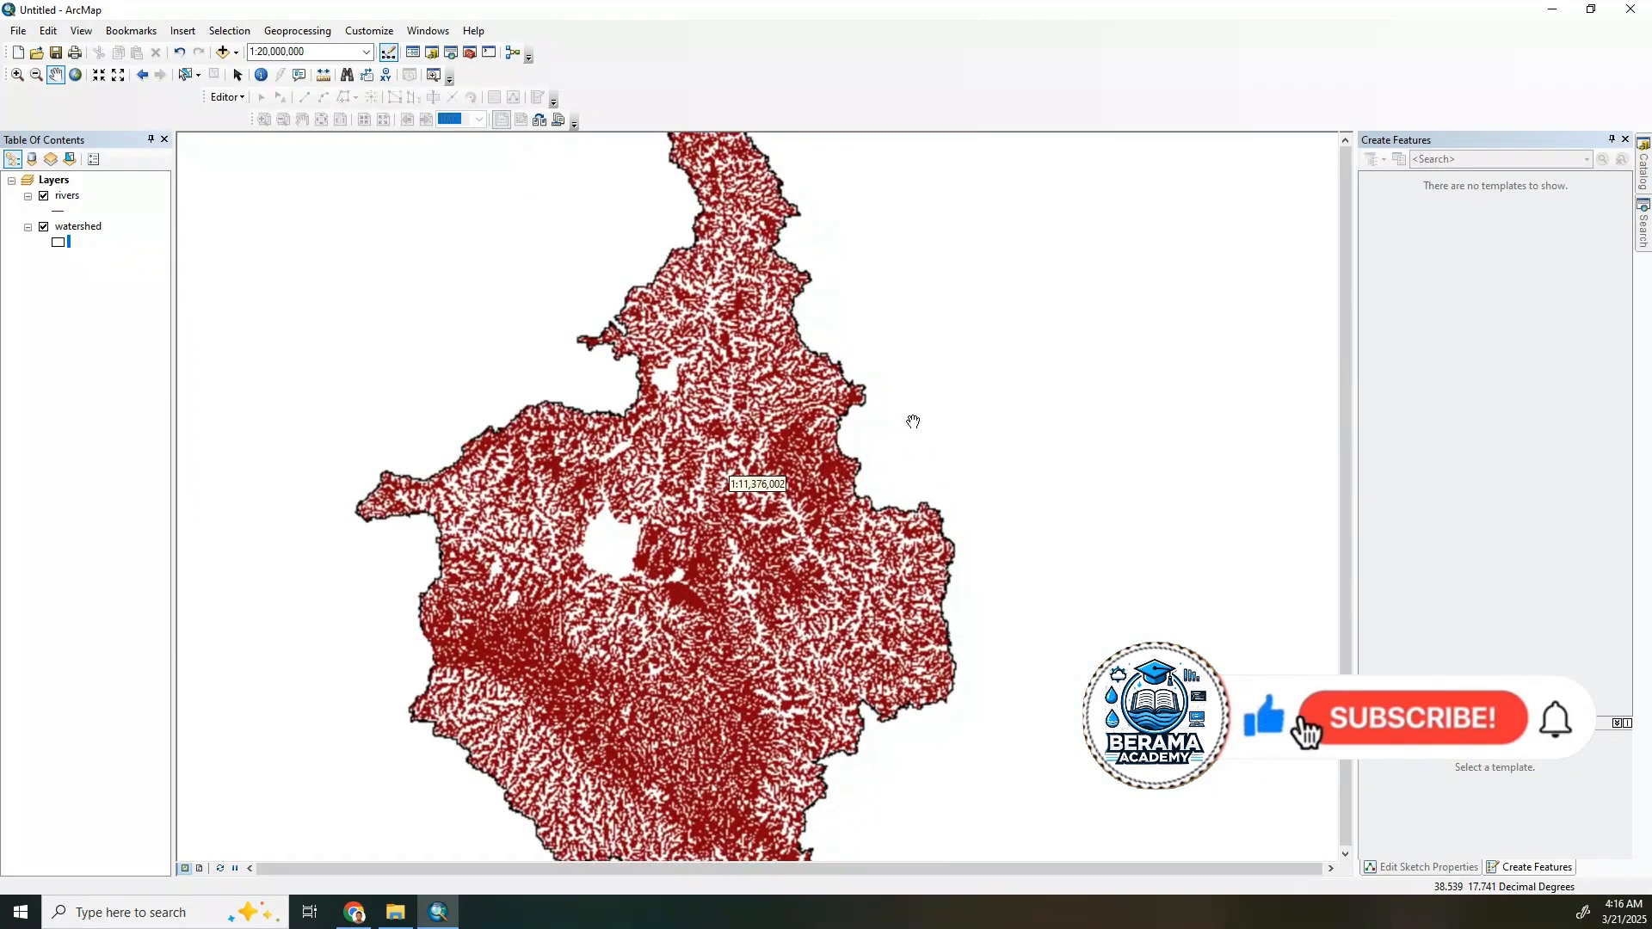
scroll(912, 422, down, 2)
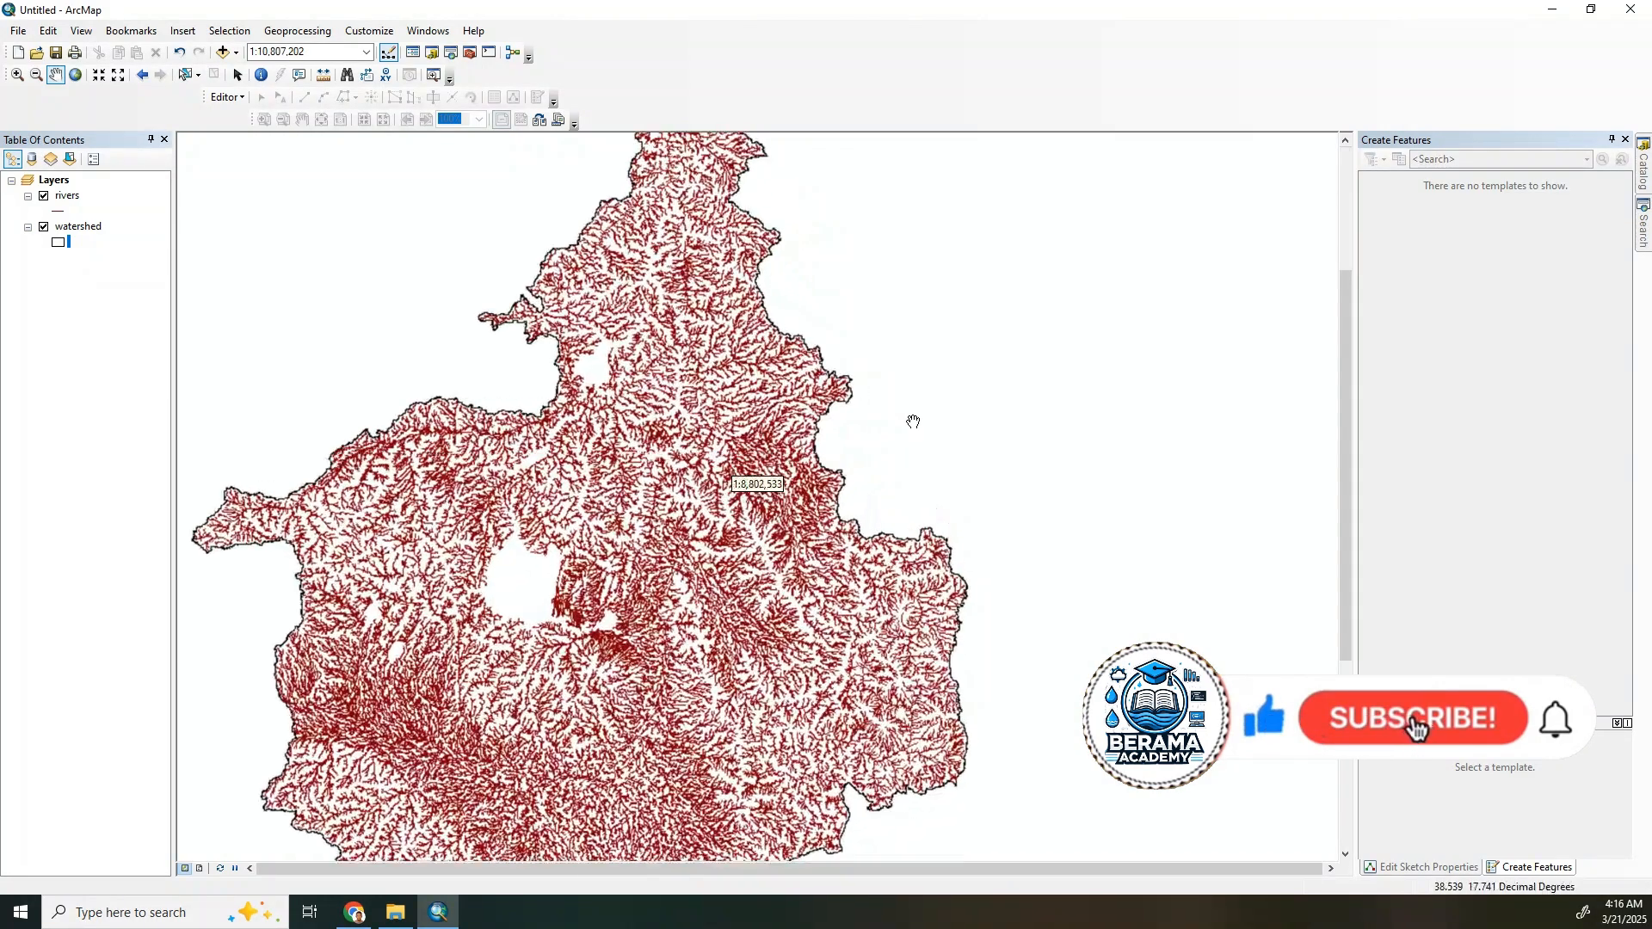